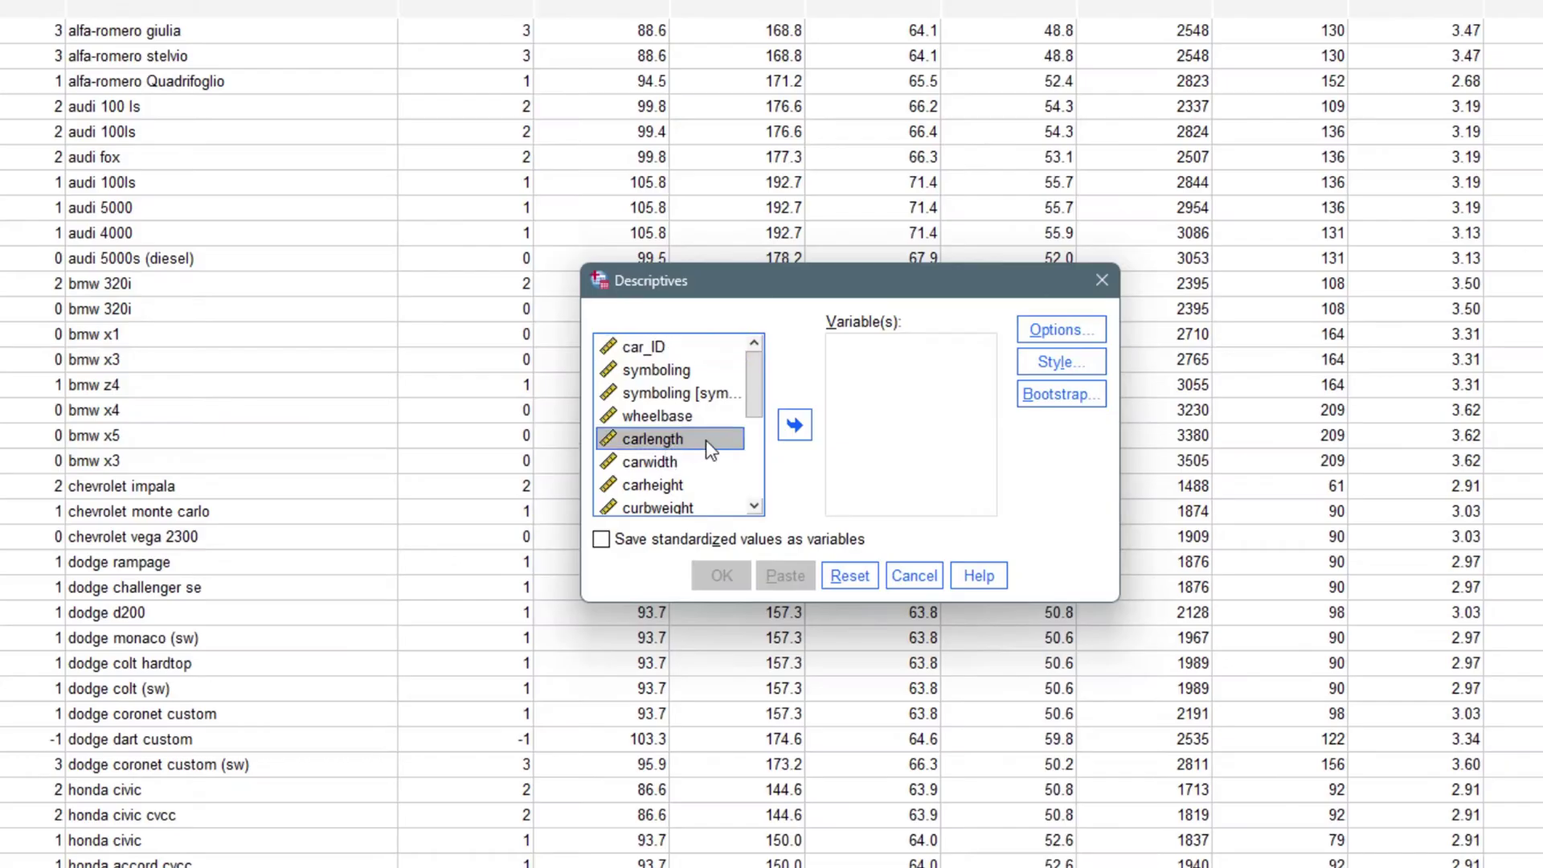
Step: Add carlength to the Descriptives analysis and include sum, variance, range, S.E. mean, kurtosis and skewness
left_click_drag(671, 436, 823, 402)
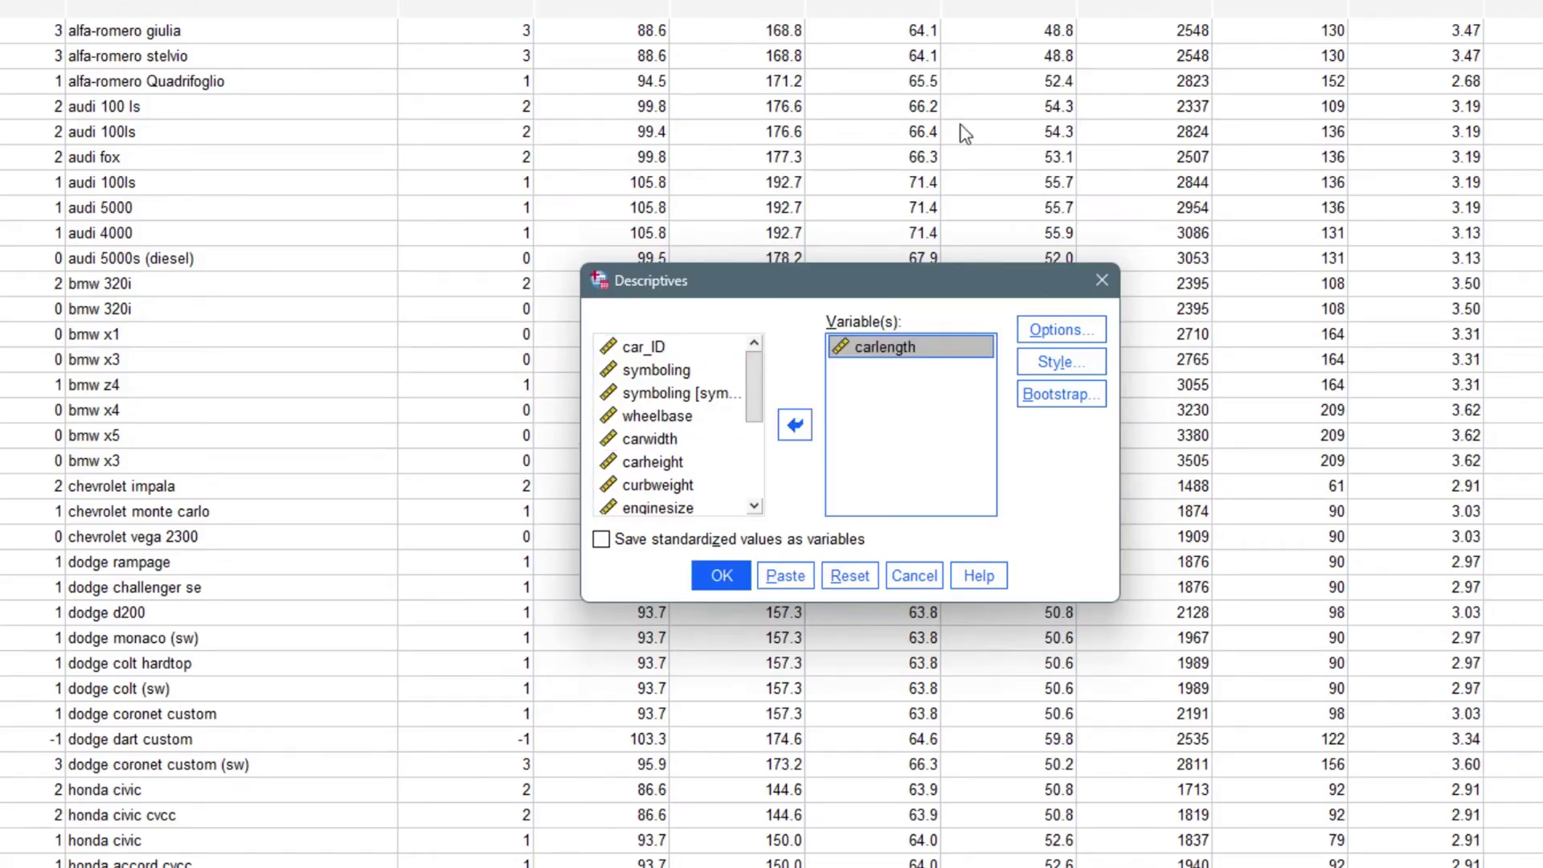
left_click(917, 359)
left_click(850, 254)
left_click(749, 343)
left_click(749, 371)
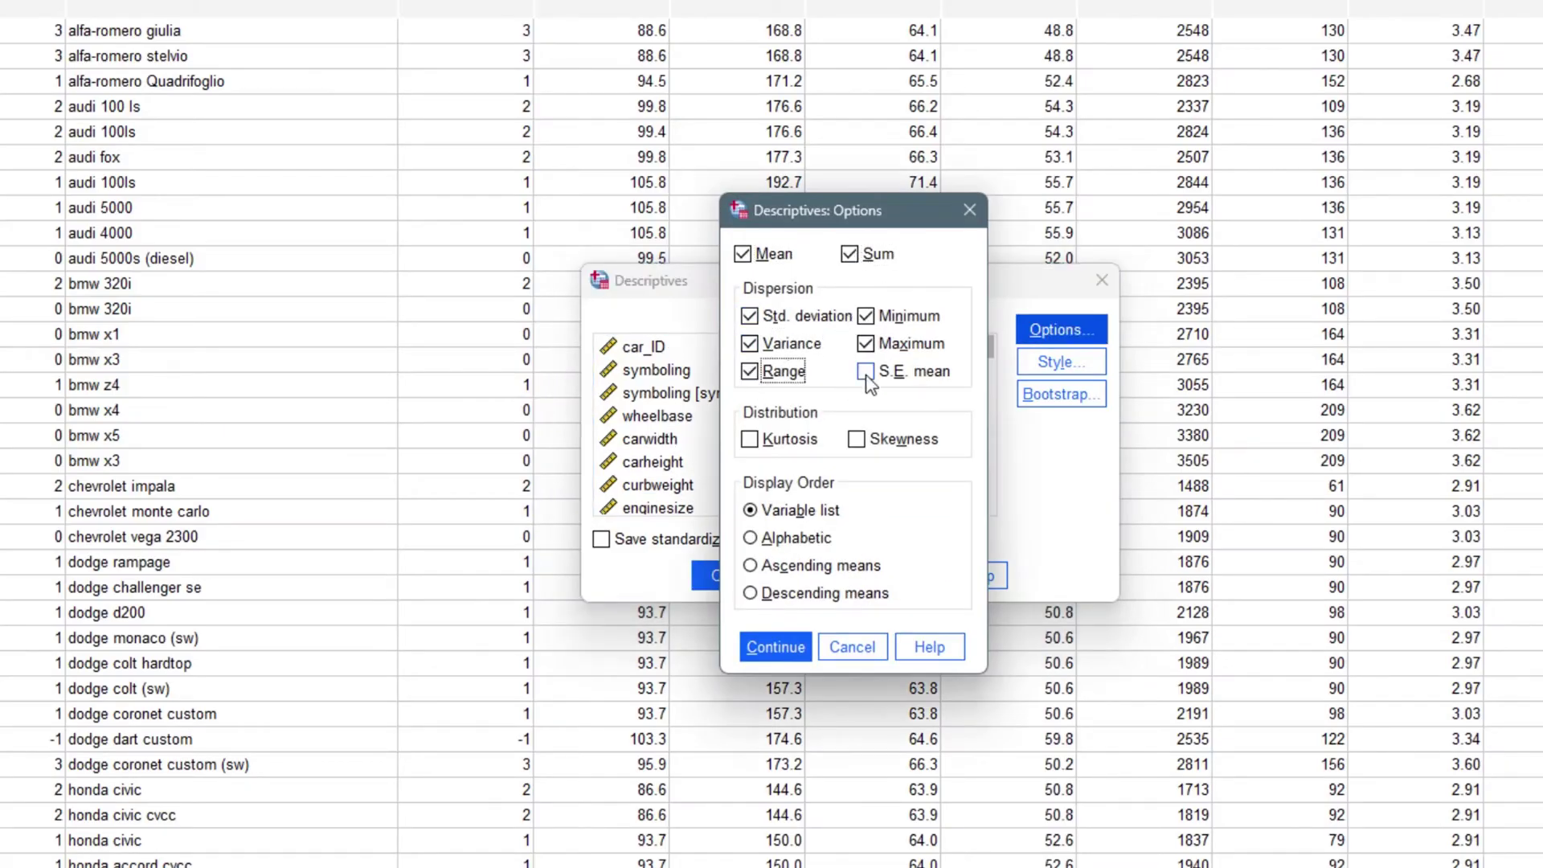
left_click(865, 372)
left_click(749, 439)
left_click(857, 438)
left_click(776, 647)
Step: View the Table Style and Bootstrap settings of the Descriptives analysis without changing them
left_click(1061, 362)
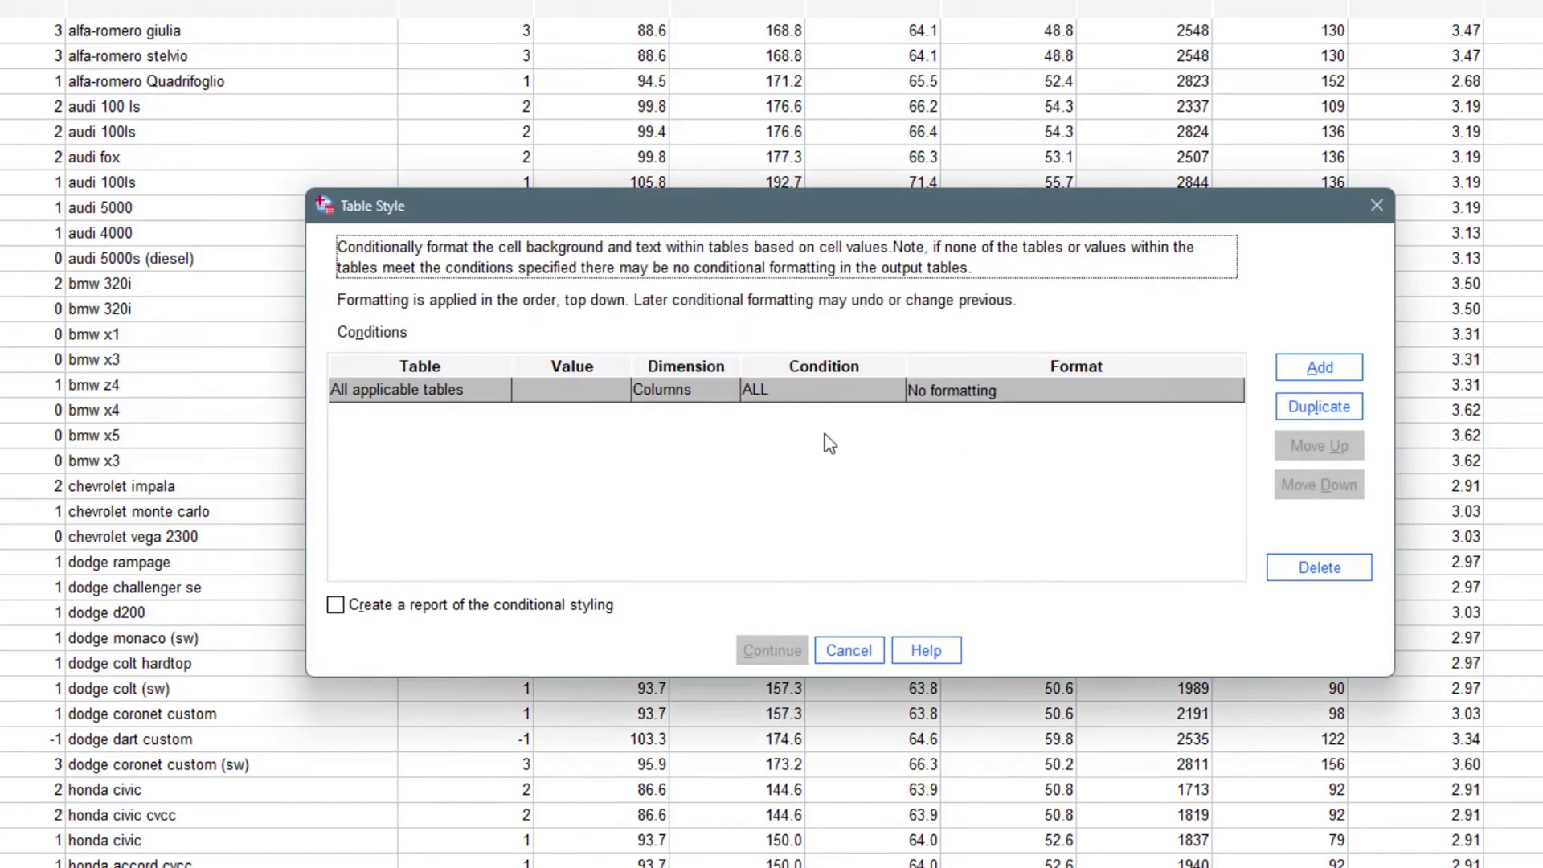
key("Escape")
left_click(1057, 394)
key("Escape")
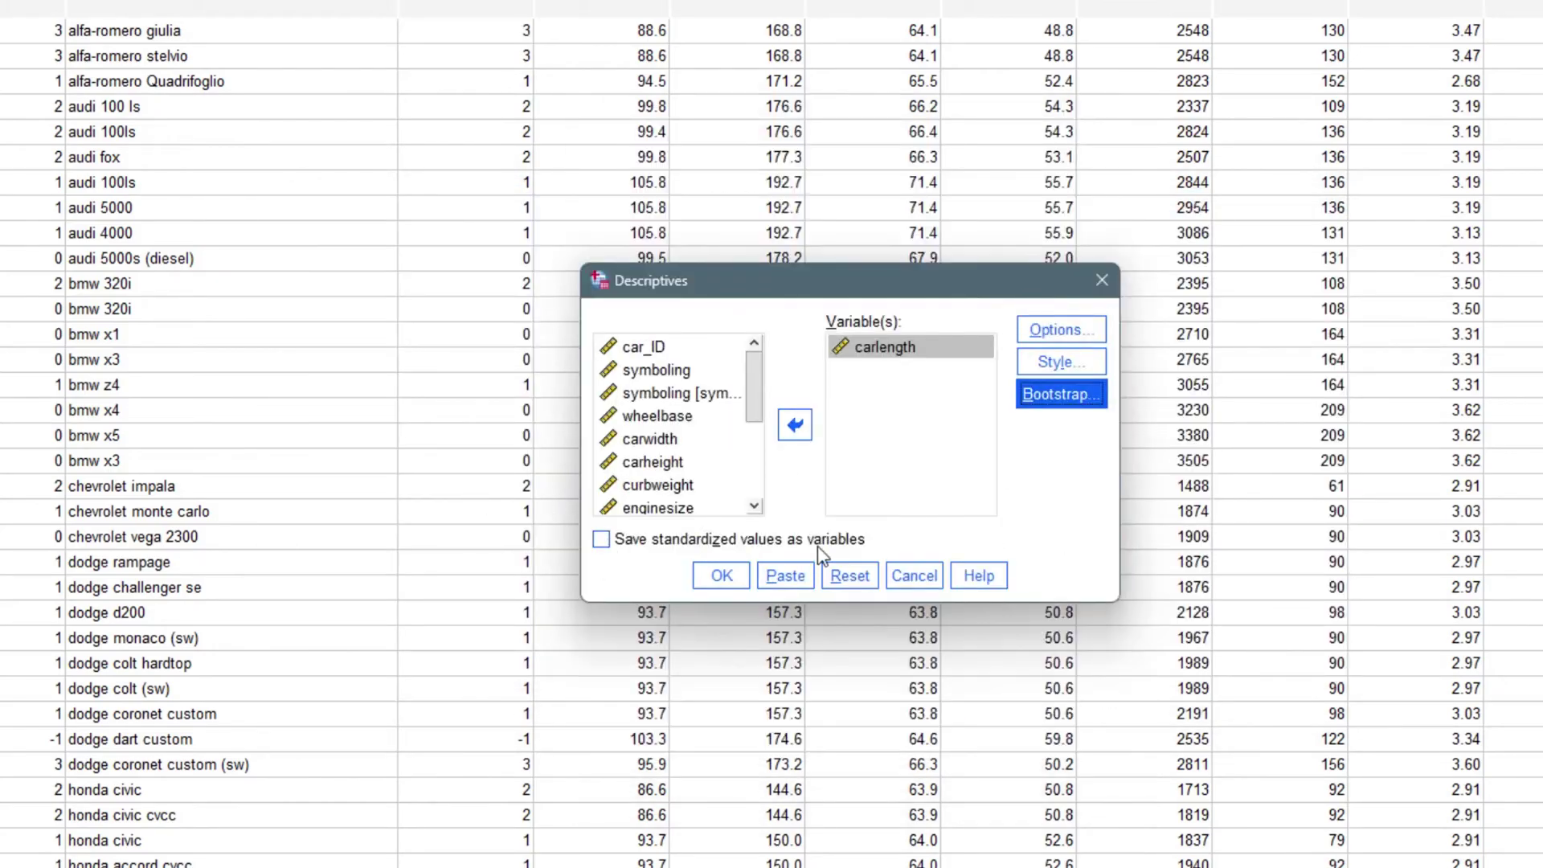
Step: Run the descriptive statistics for carlength and inspect the resulting table in the output
left_click(721, 575)
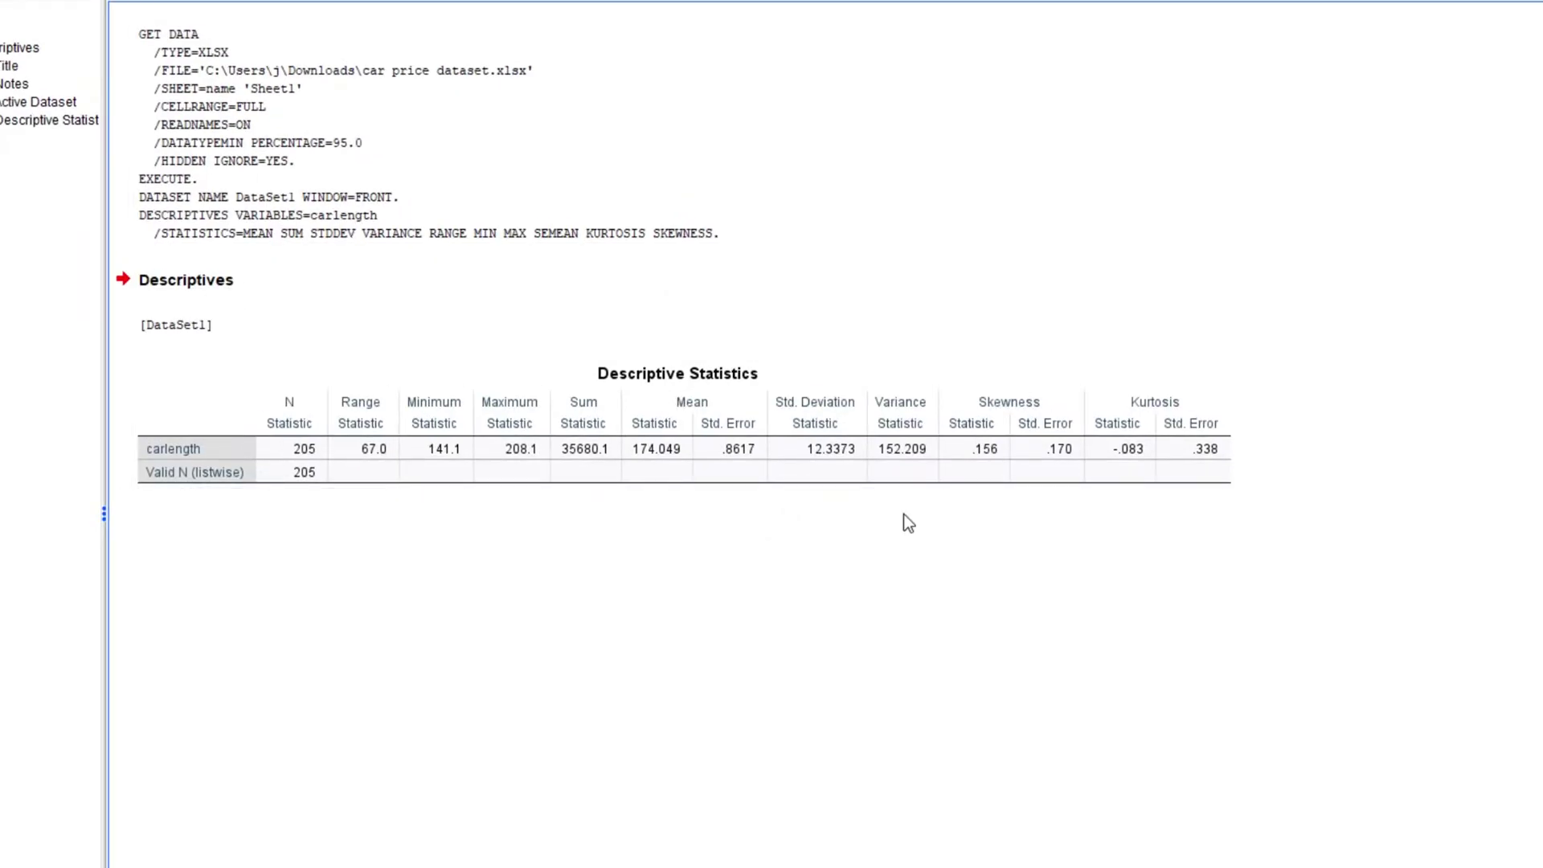
double_click(631, 422)
left_click(688, 248)
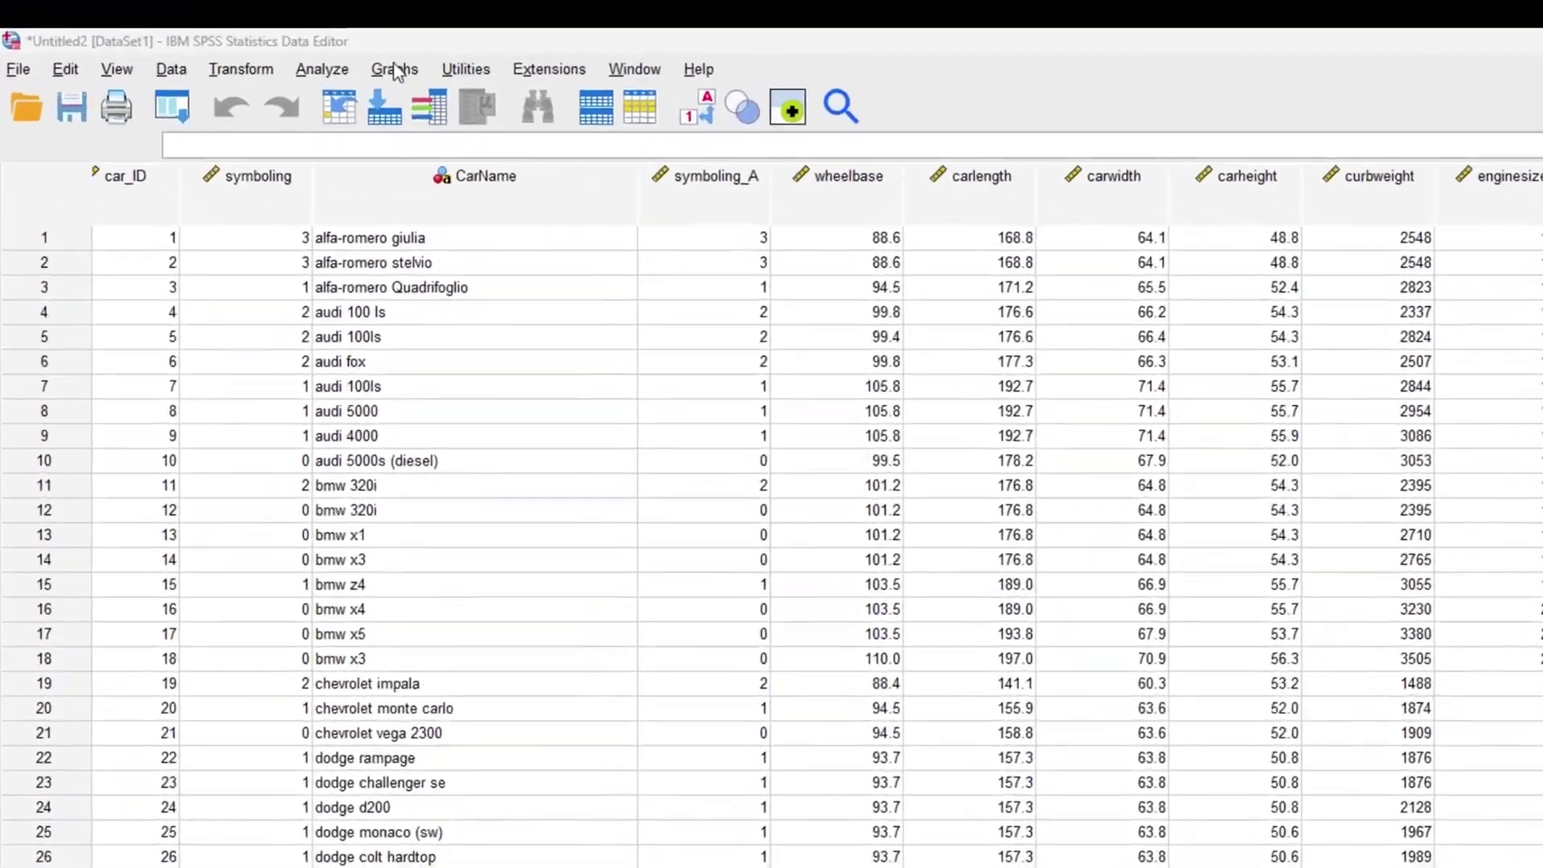
Step: Browse the line, area, pie/polar, scatter/dot and high-low chart types in the Chart Builder gallery and close it
left_click(395, 69)
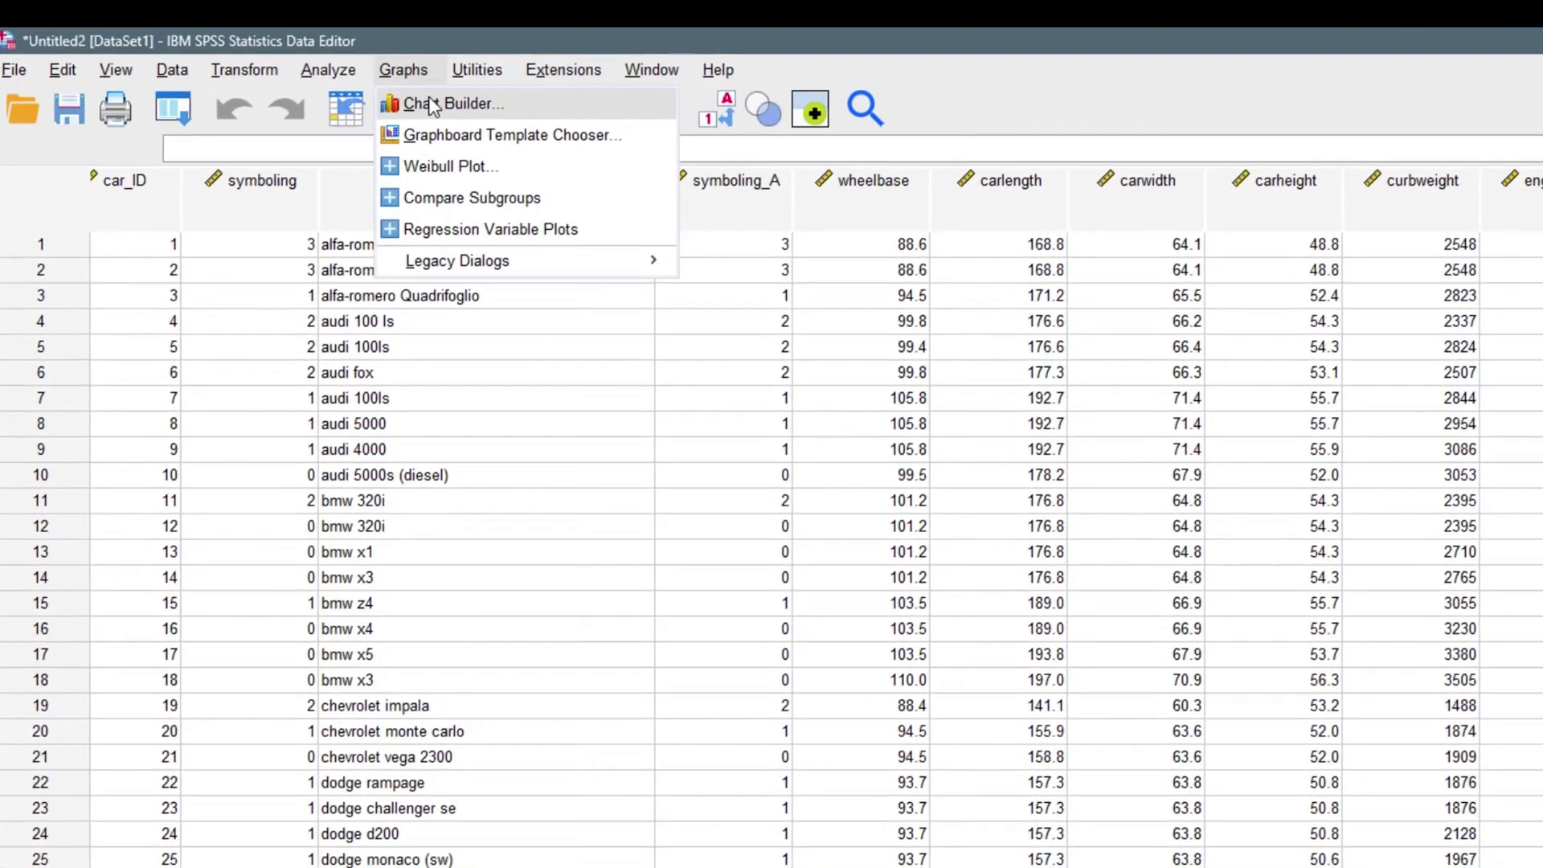
left_click(434, 106)
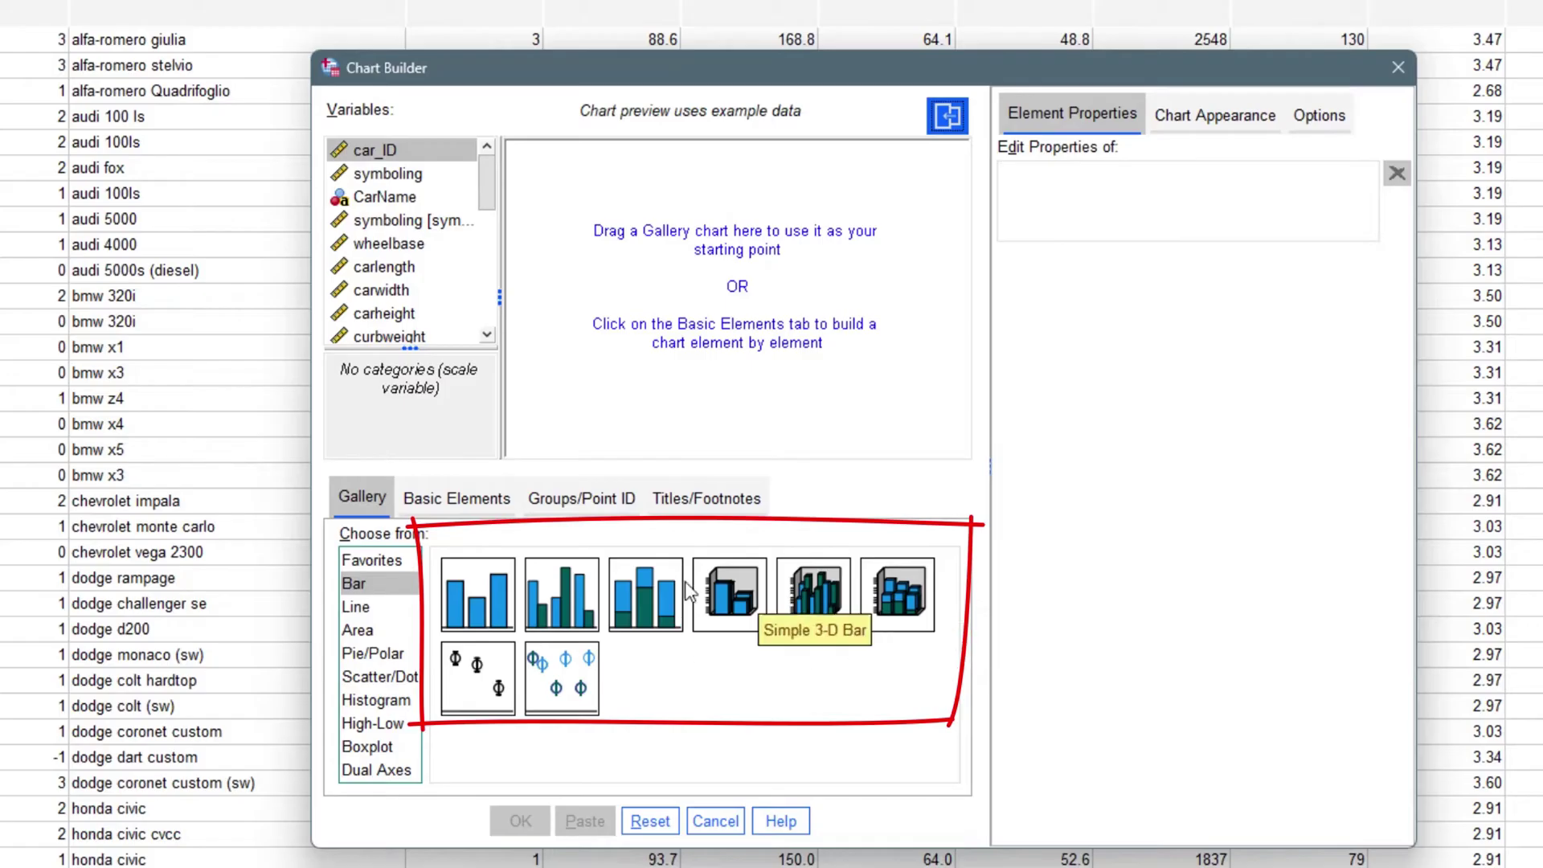
left_click(377, 605)
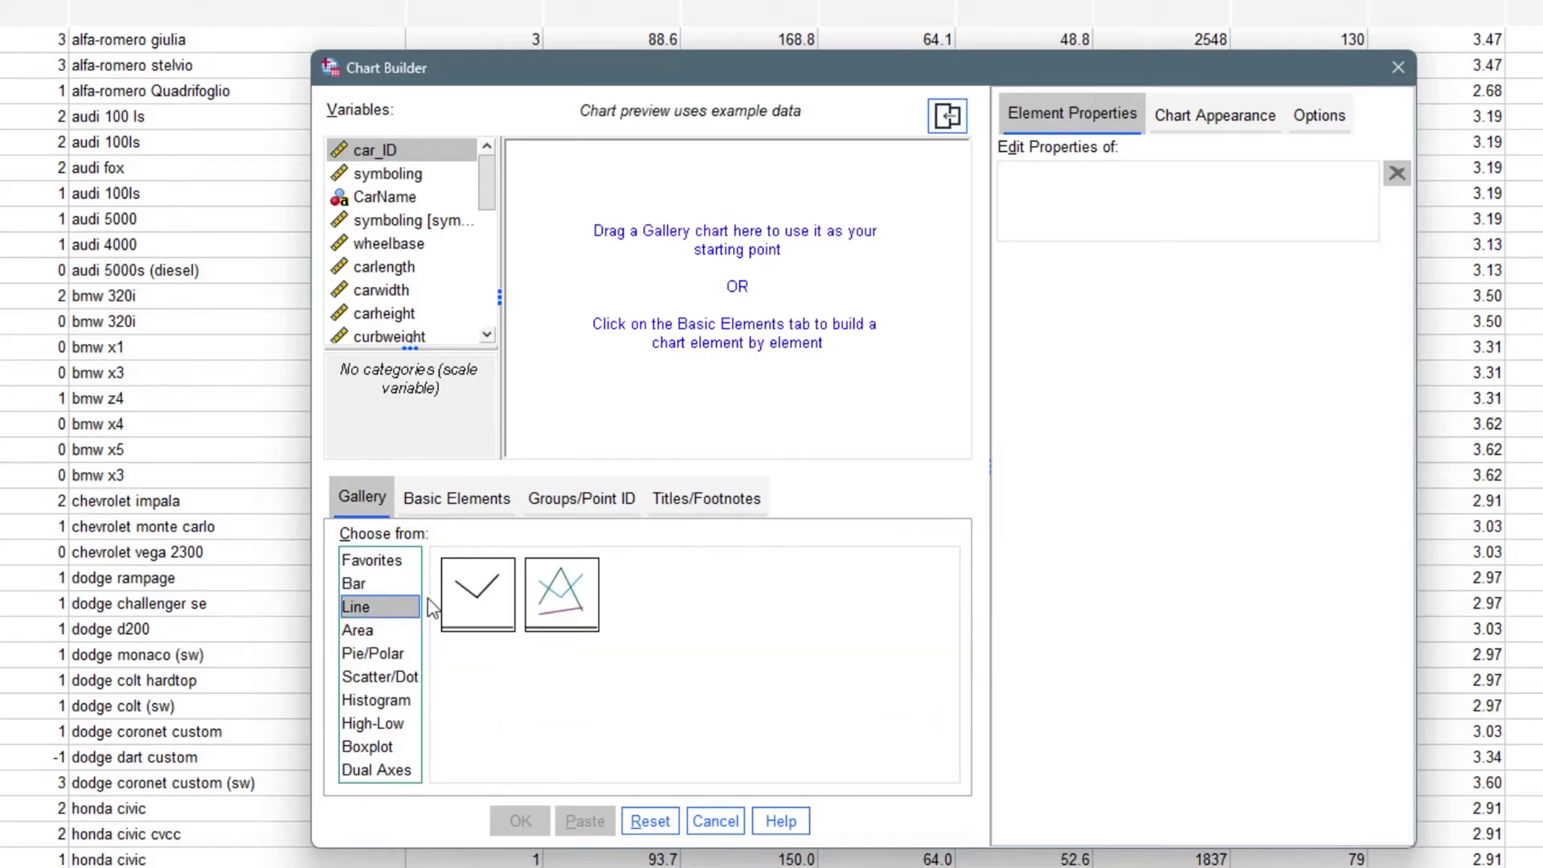
left_click(376, 629)
left_click(392, 656)
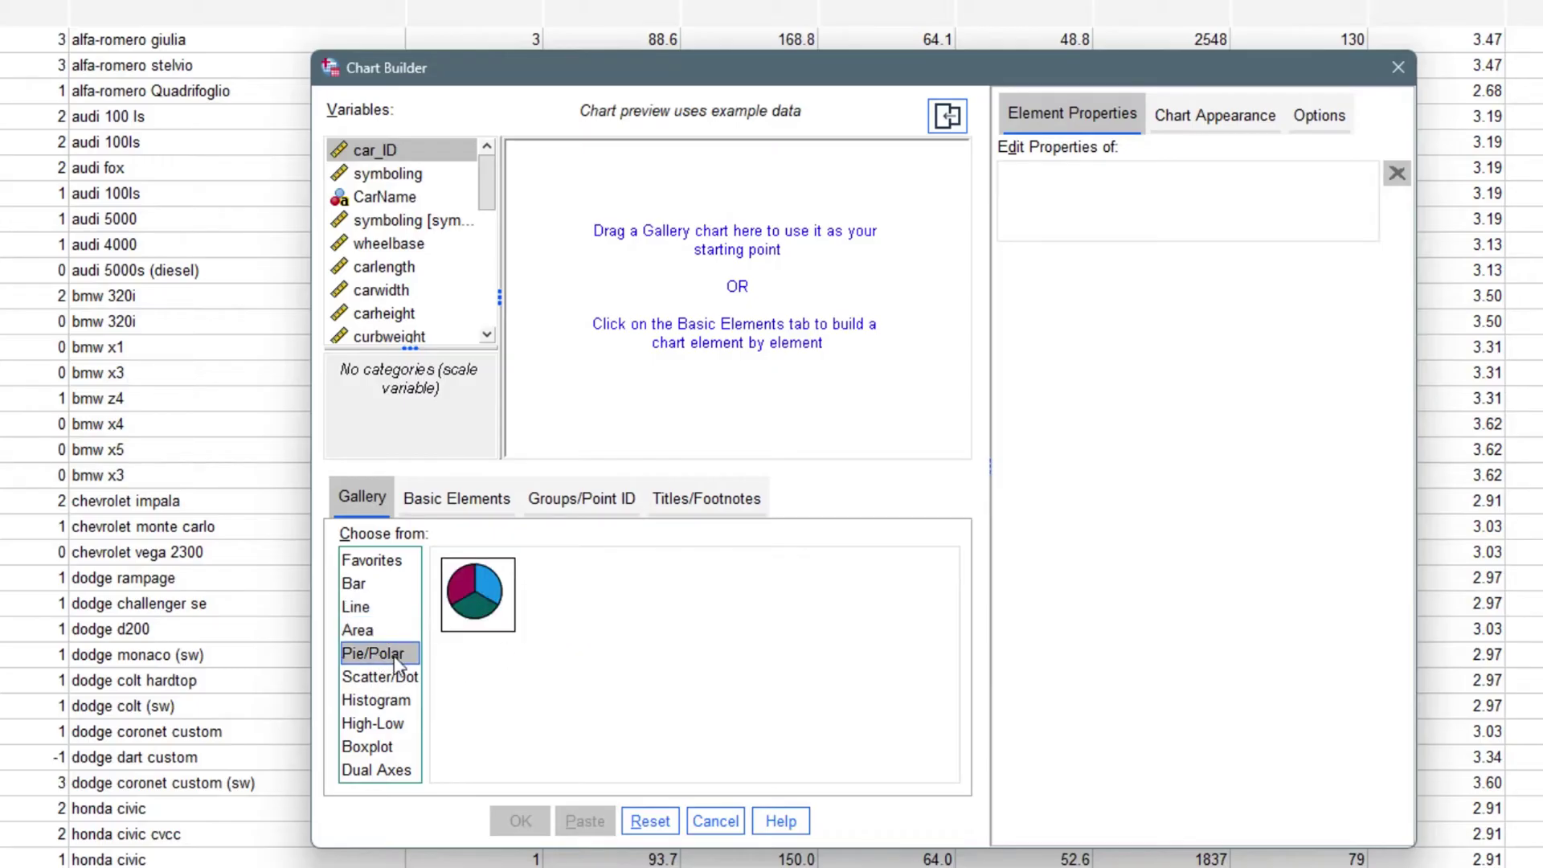
left_click(398, 685)
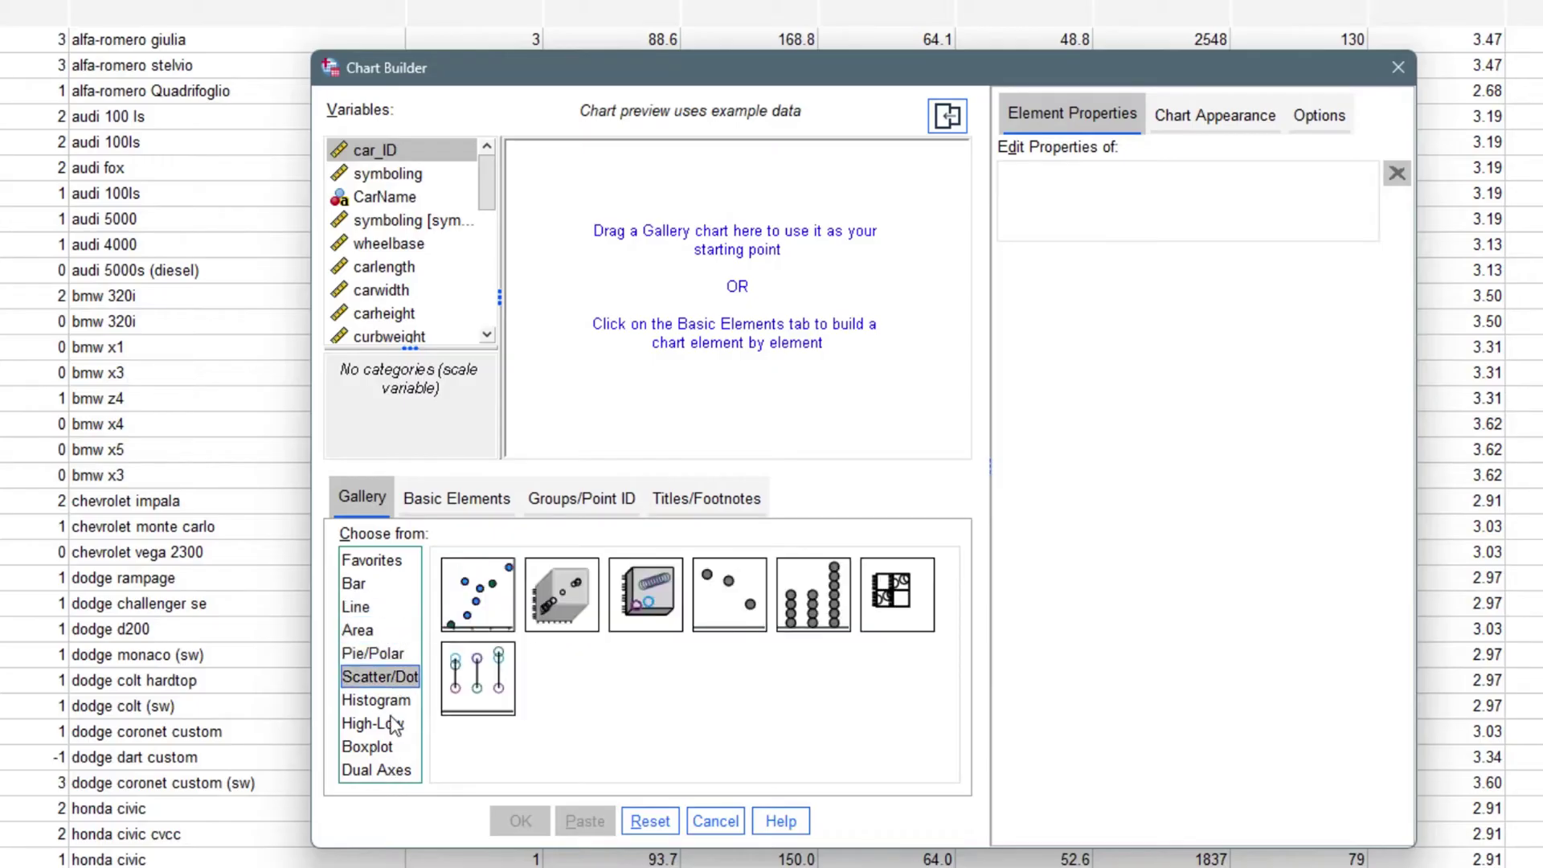
left_click(393, 723)
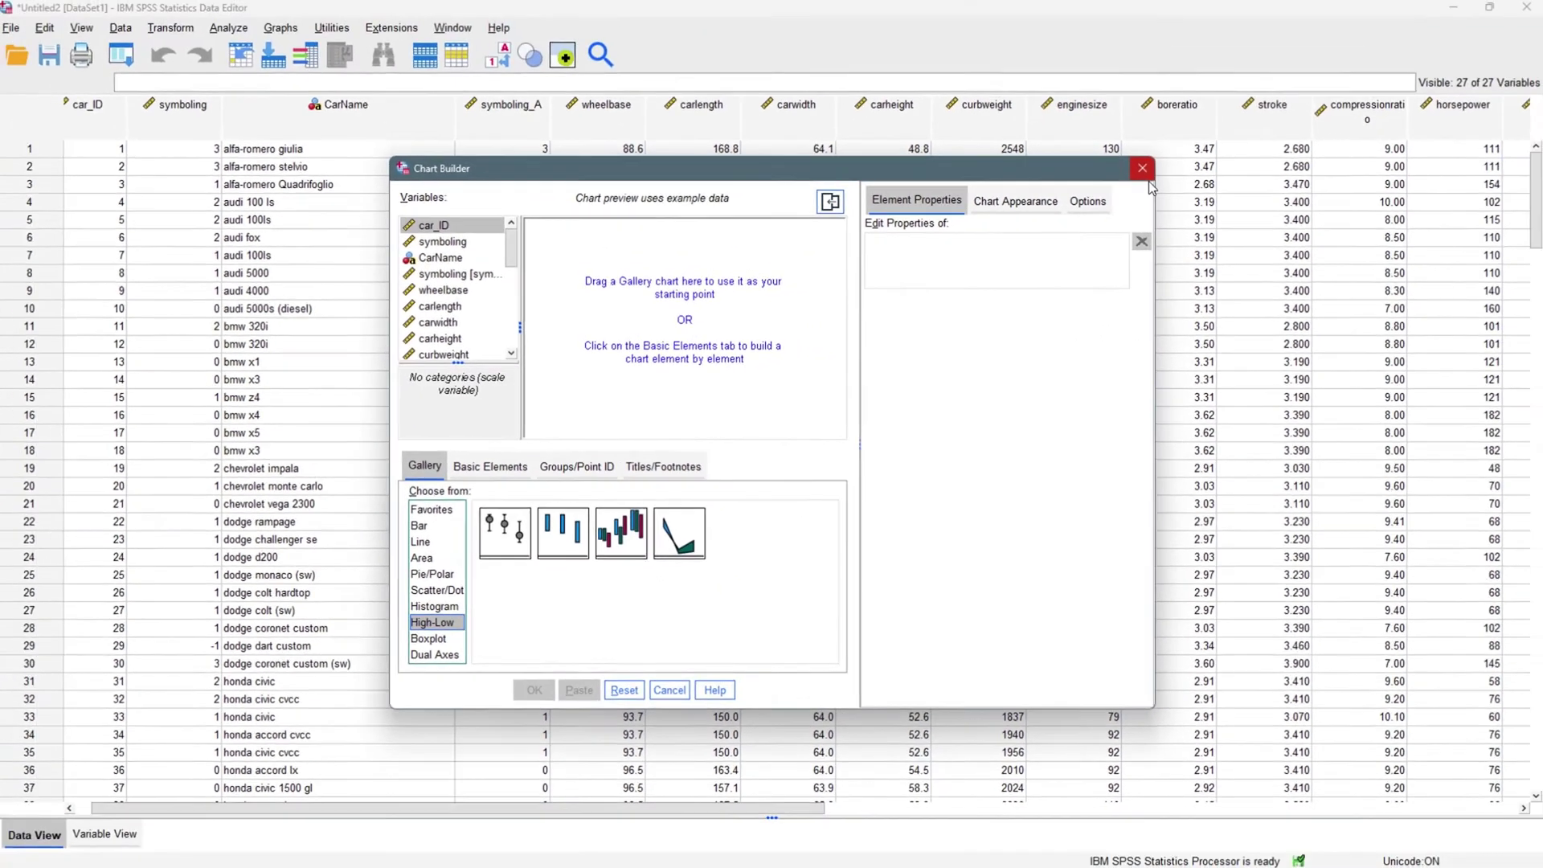
left_click(1411, 80)
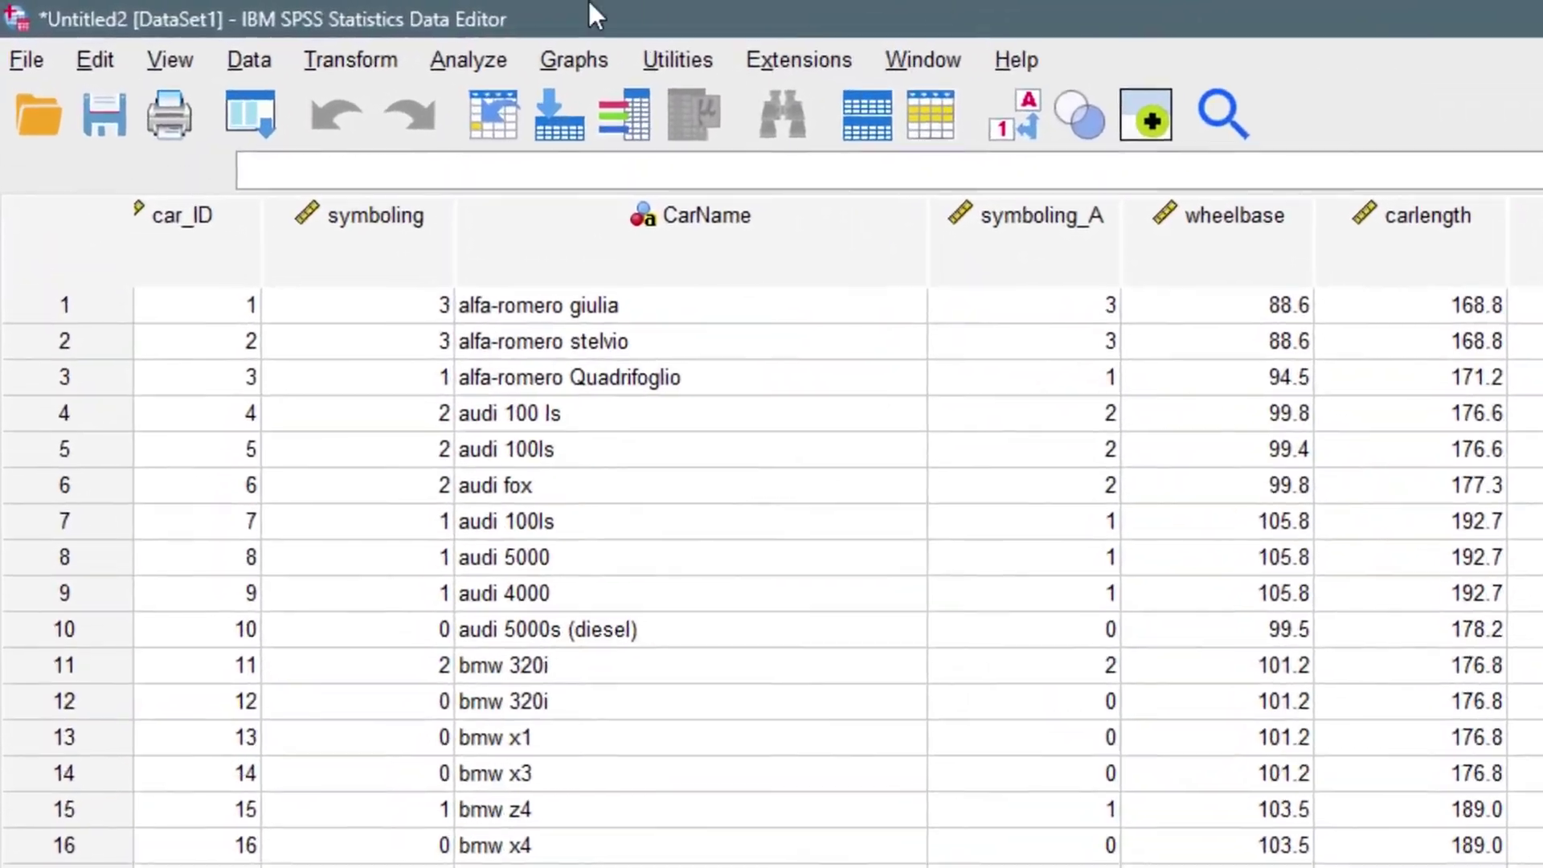
Step: Set up a Frequencies analysis with fueltype as its variable in place of drivewheel
left_click(235, 29)
mouse_move(581, 193)
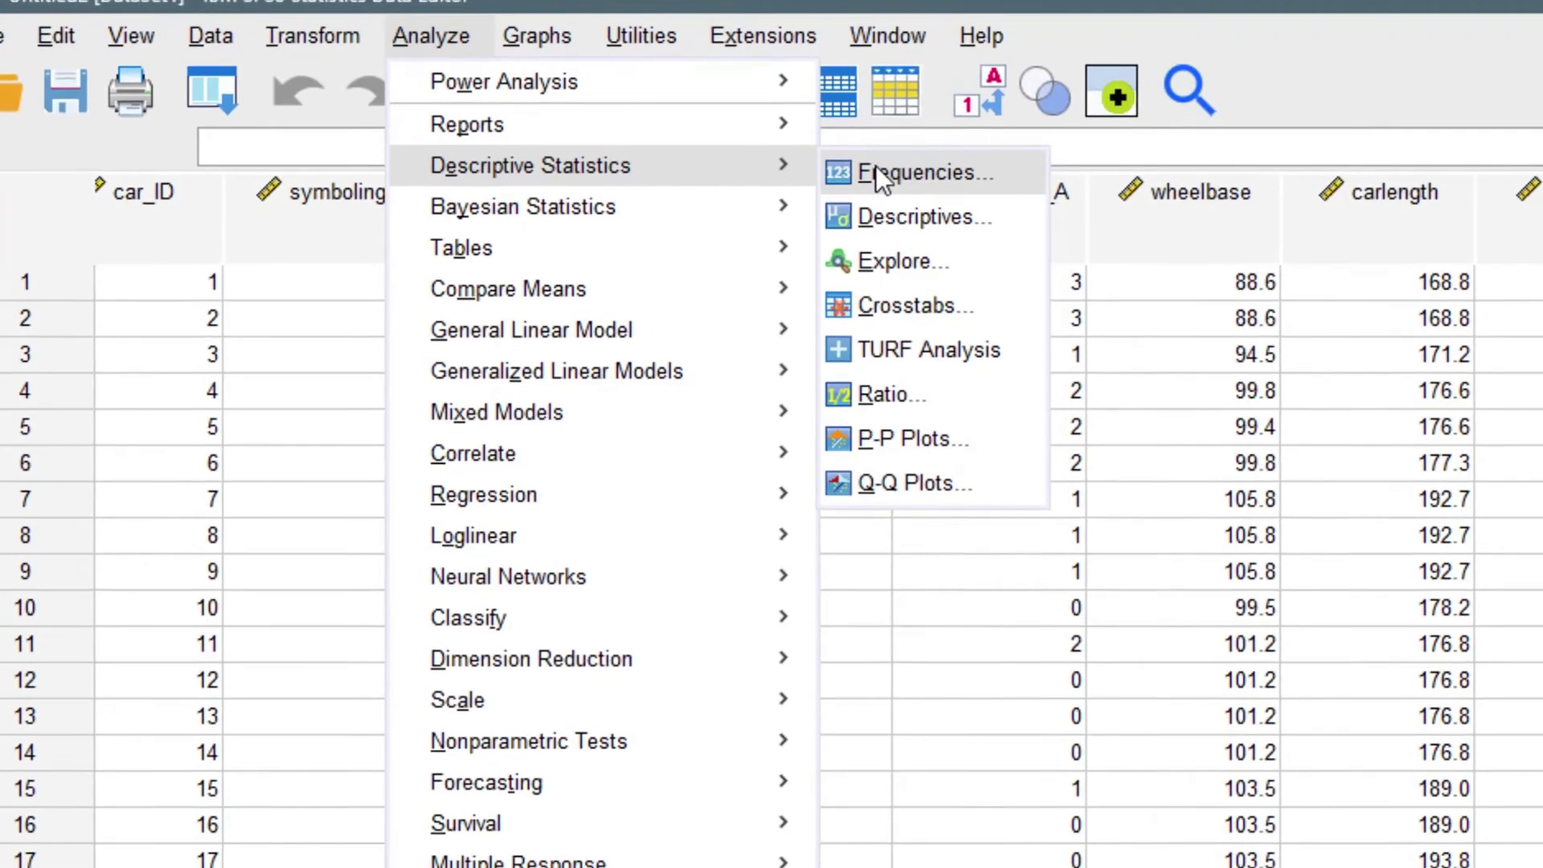
left_click(932, 197)
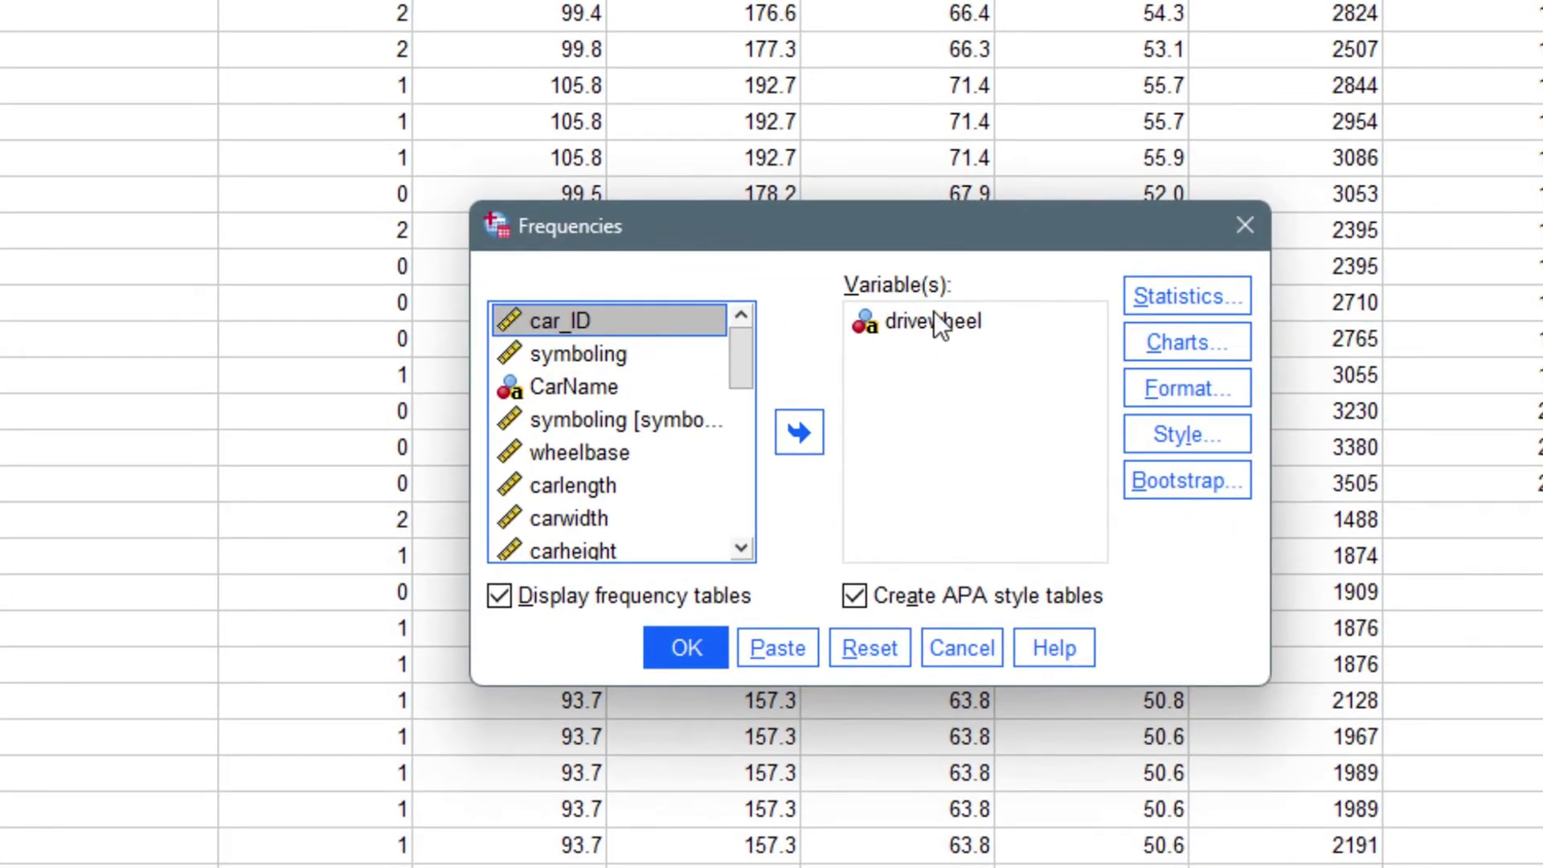
left_click(934, 321)
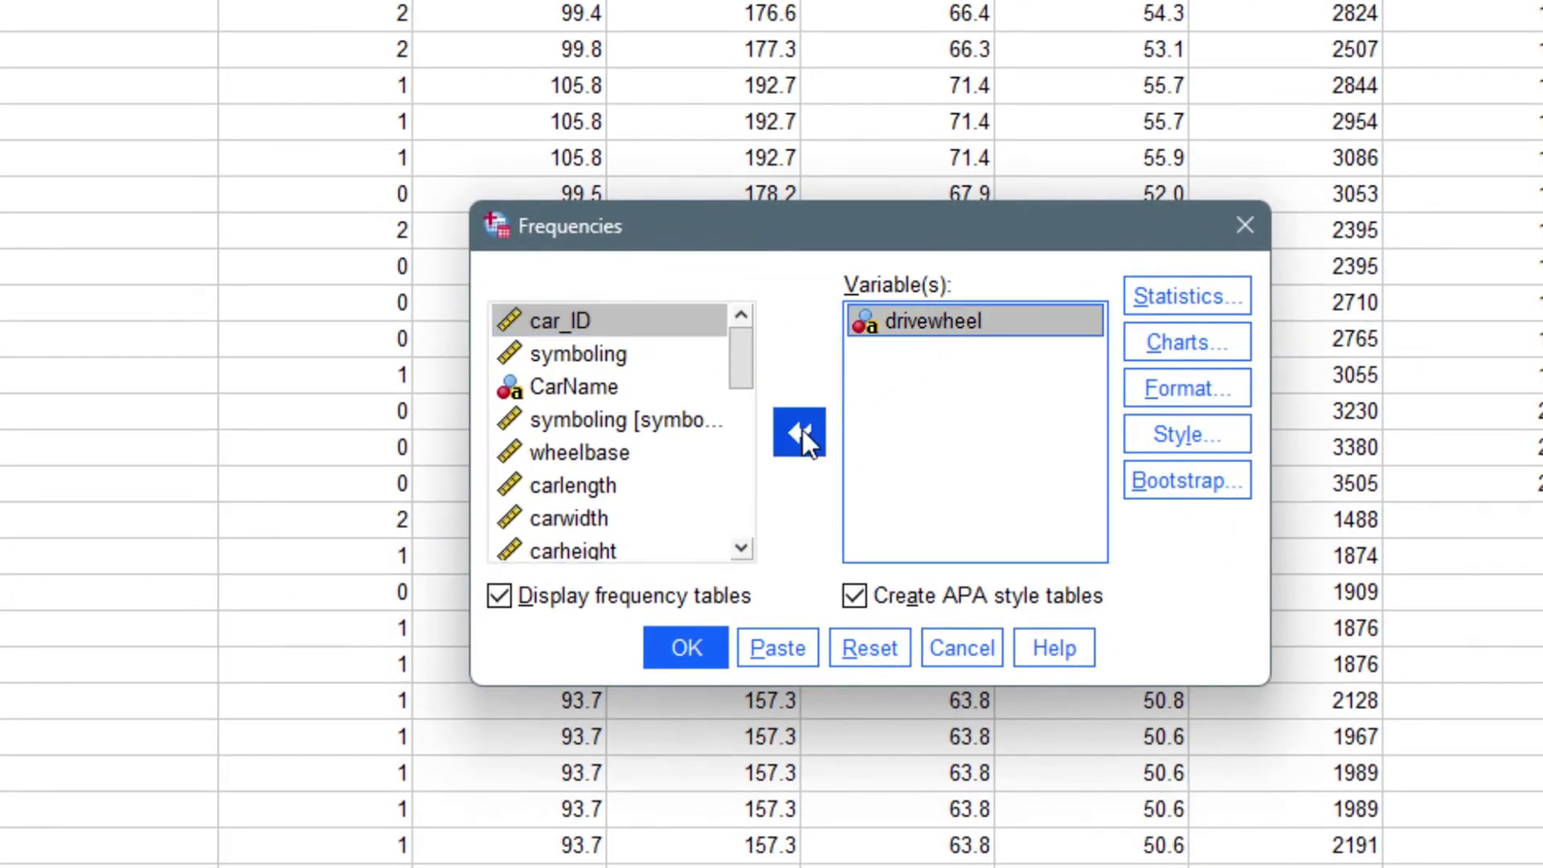
left_click(800, 430)
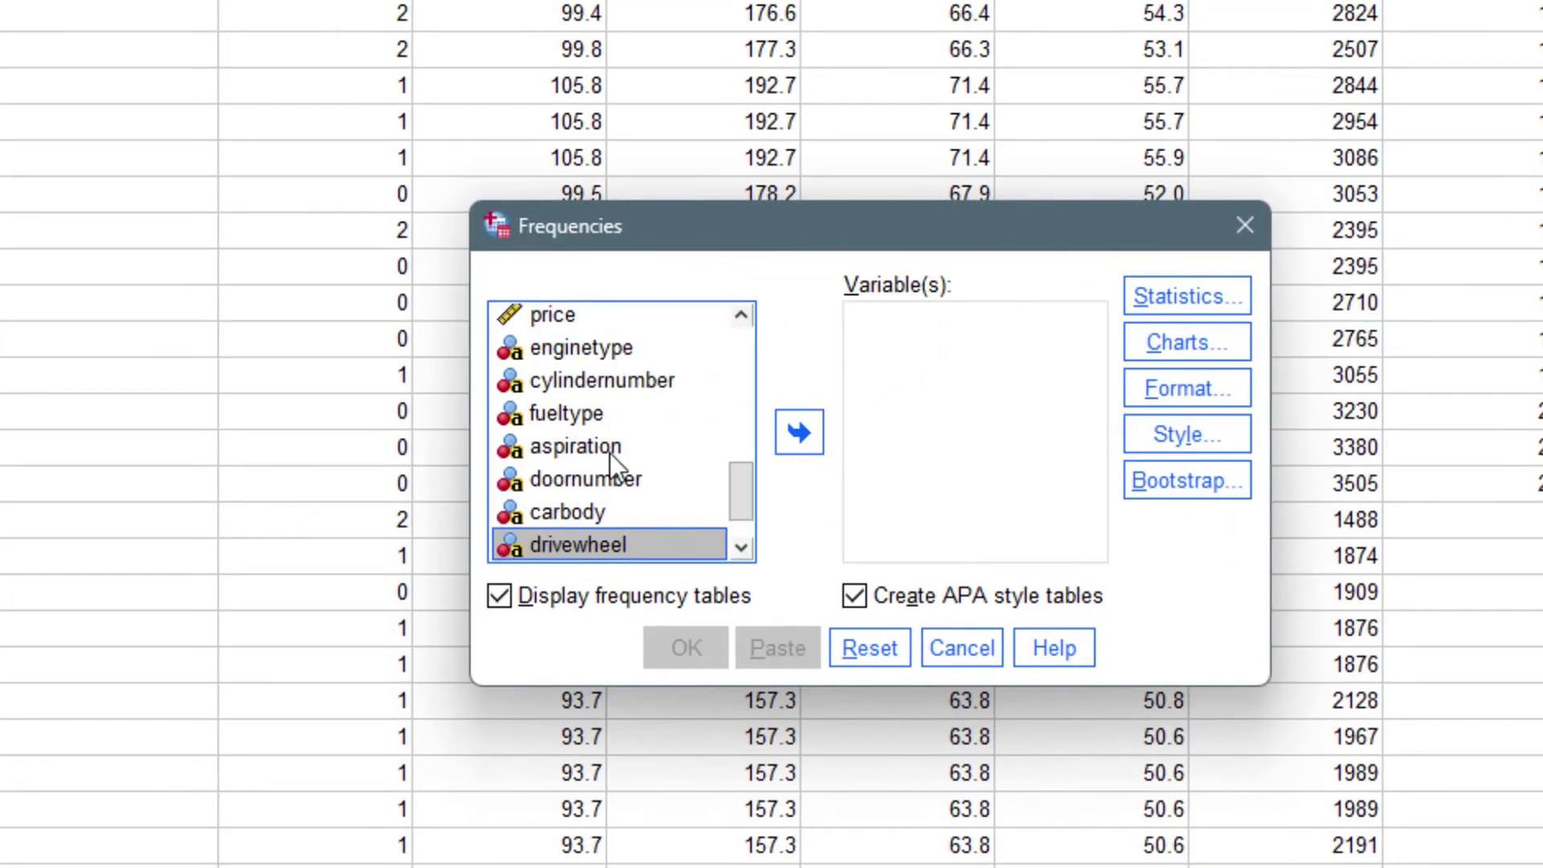
left_click(579, 413)
left_click(800, 432)
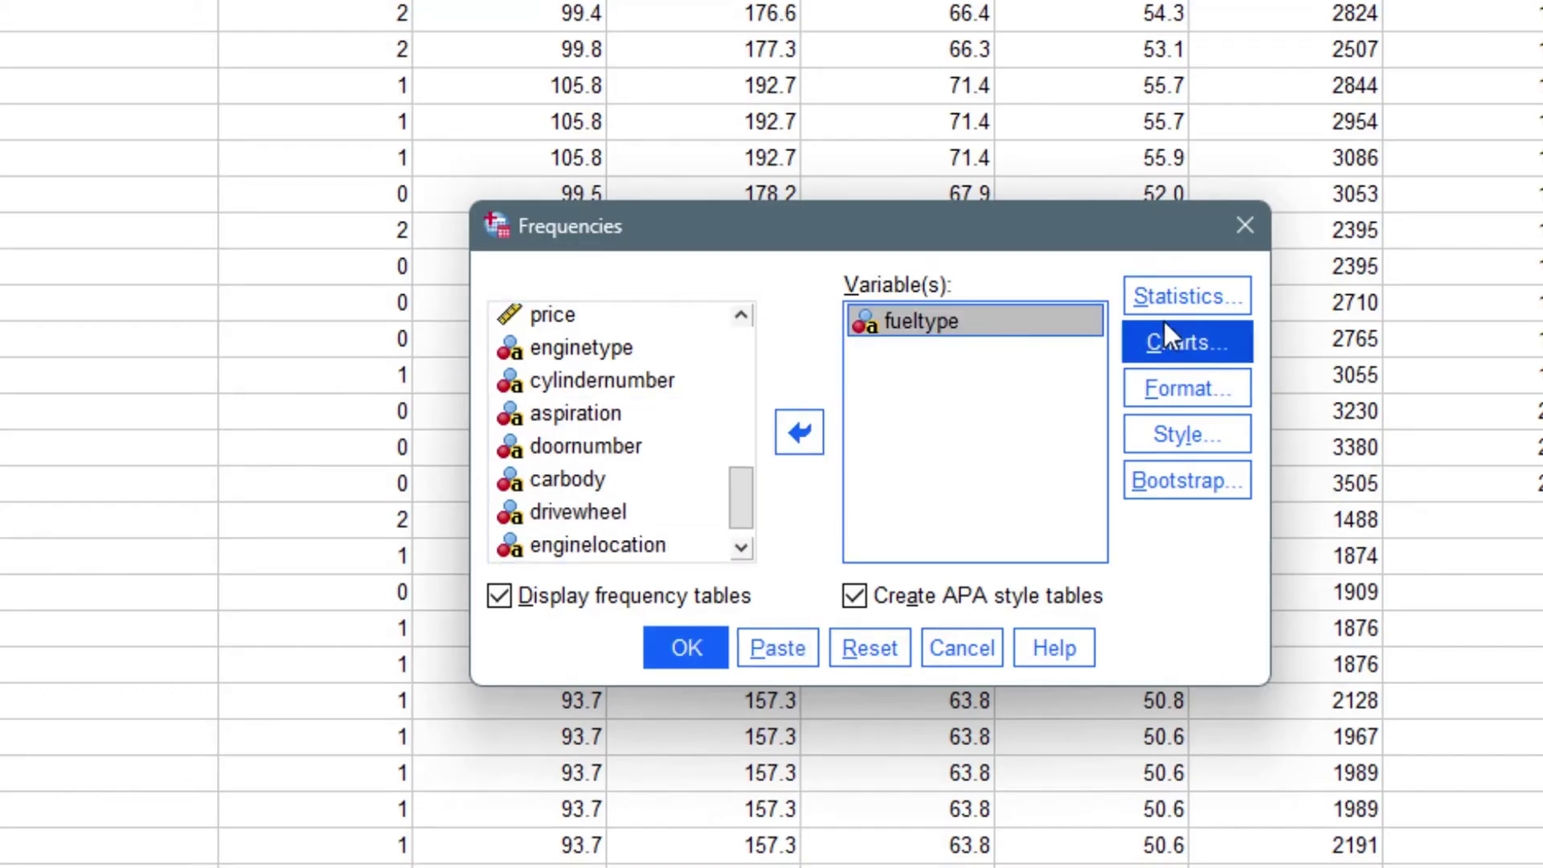
Step: Use bar charts with frequencies as chart values and run the fueltype frequency analysis
left_click(1180, 341)
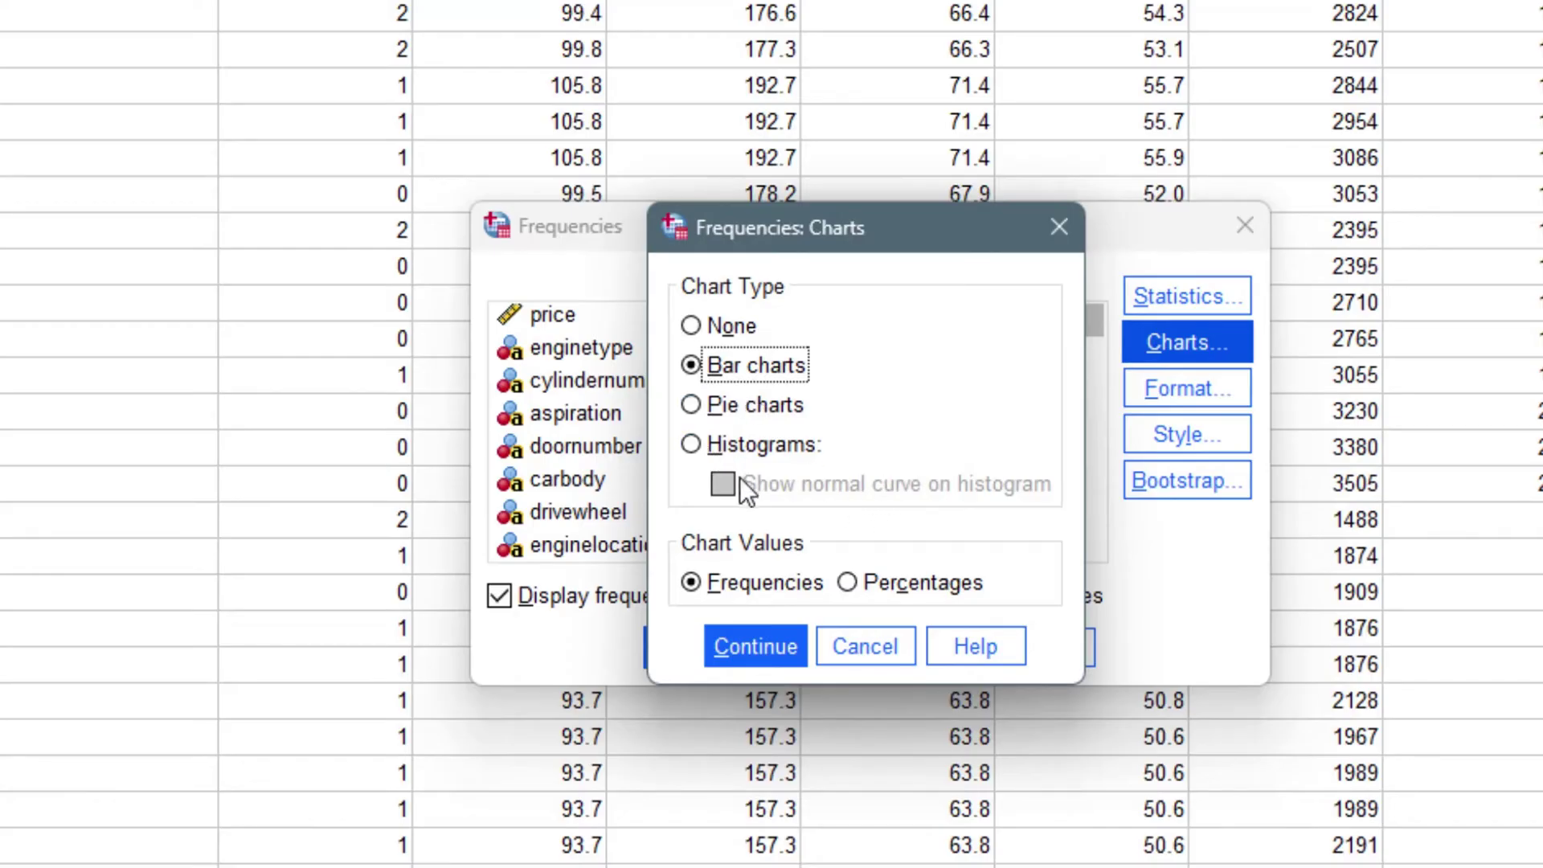
left_click(756, 644)
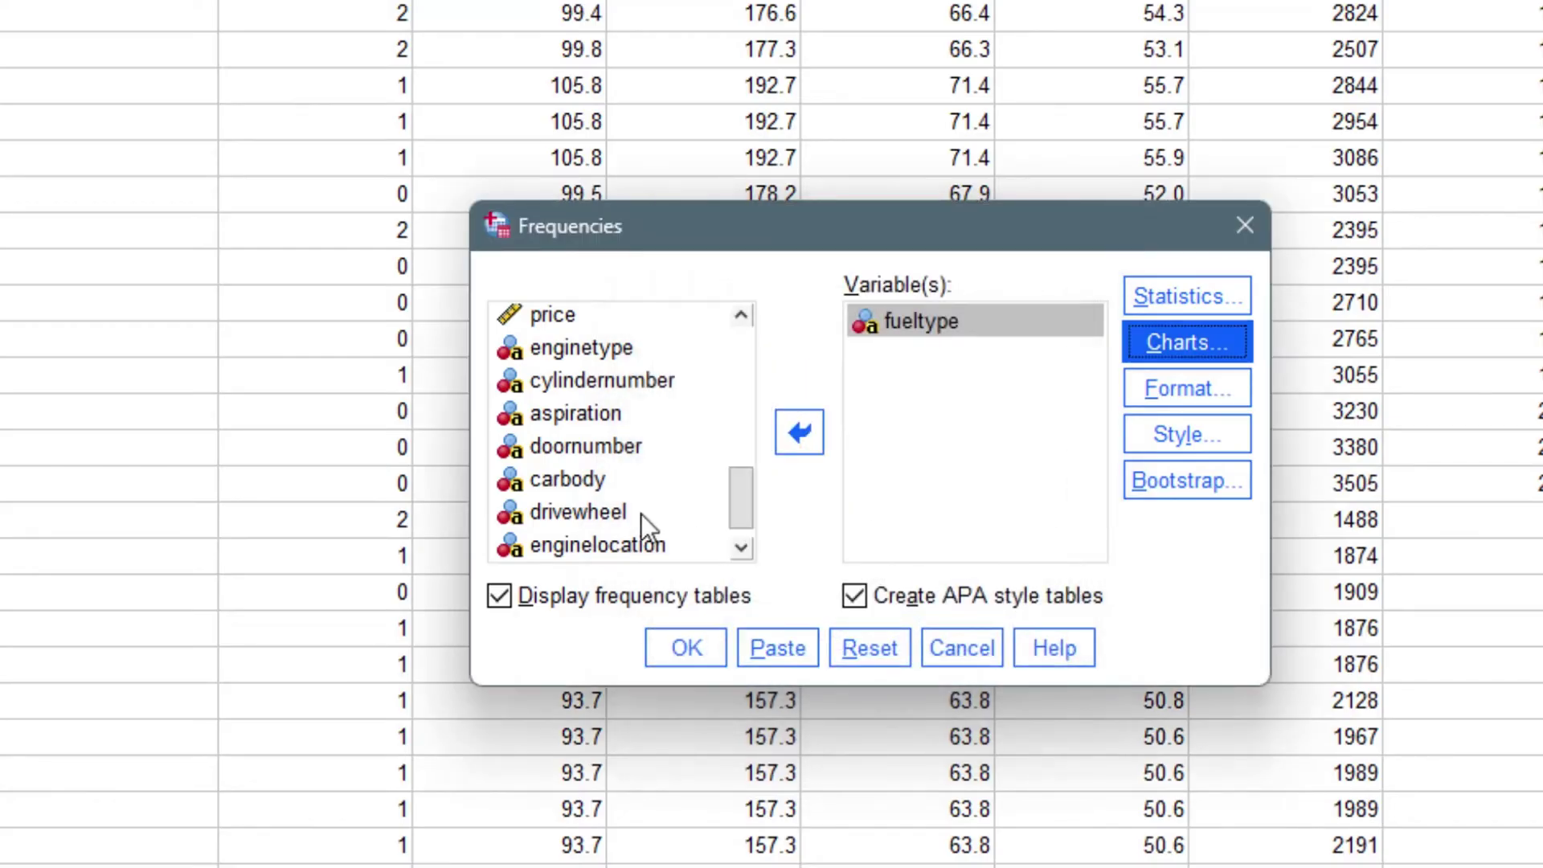
left_click(687, 646)
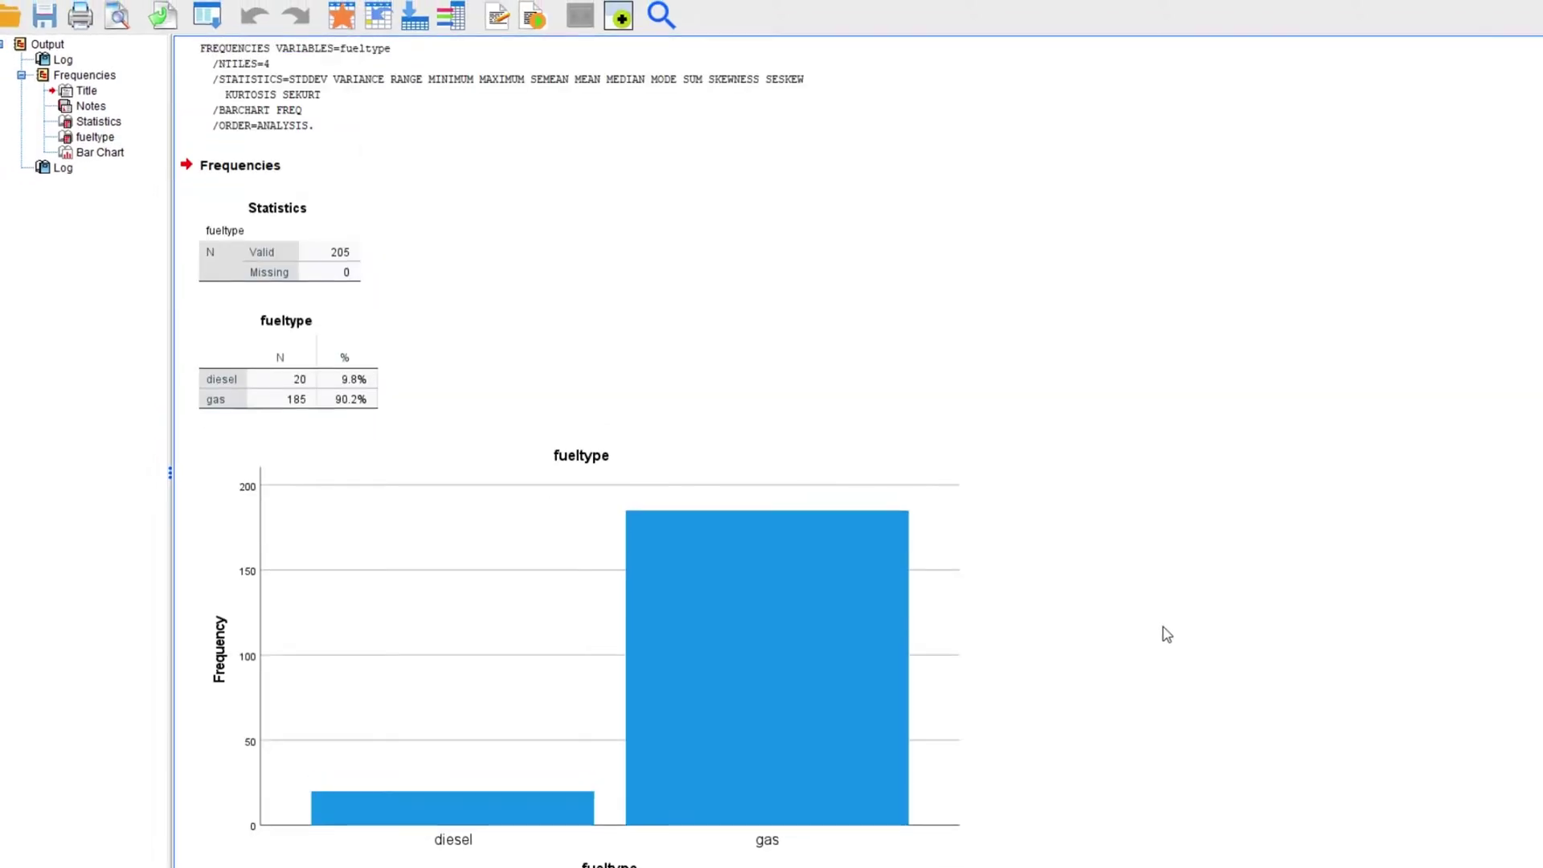
Step: Examine the fueltype frequency table and its bar chart in the output
left_click(358, 376)
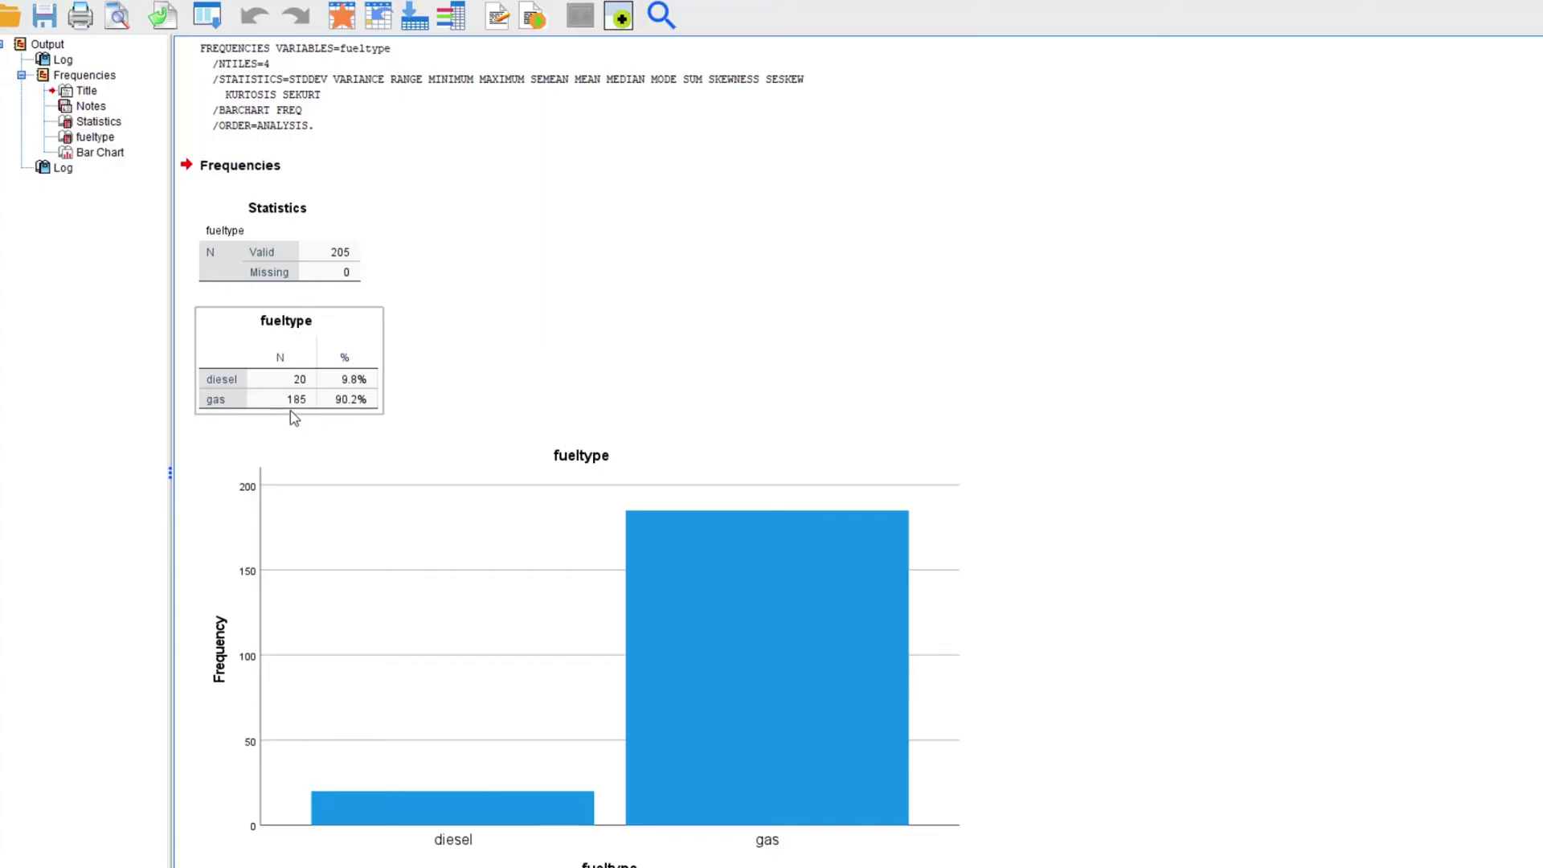
left_click(1043, 608)
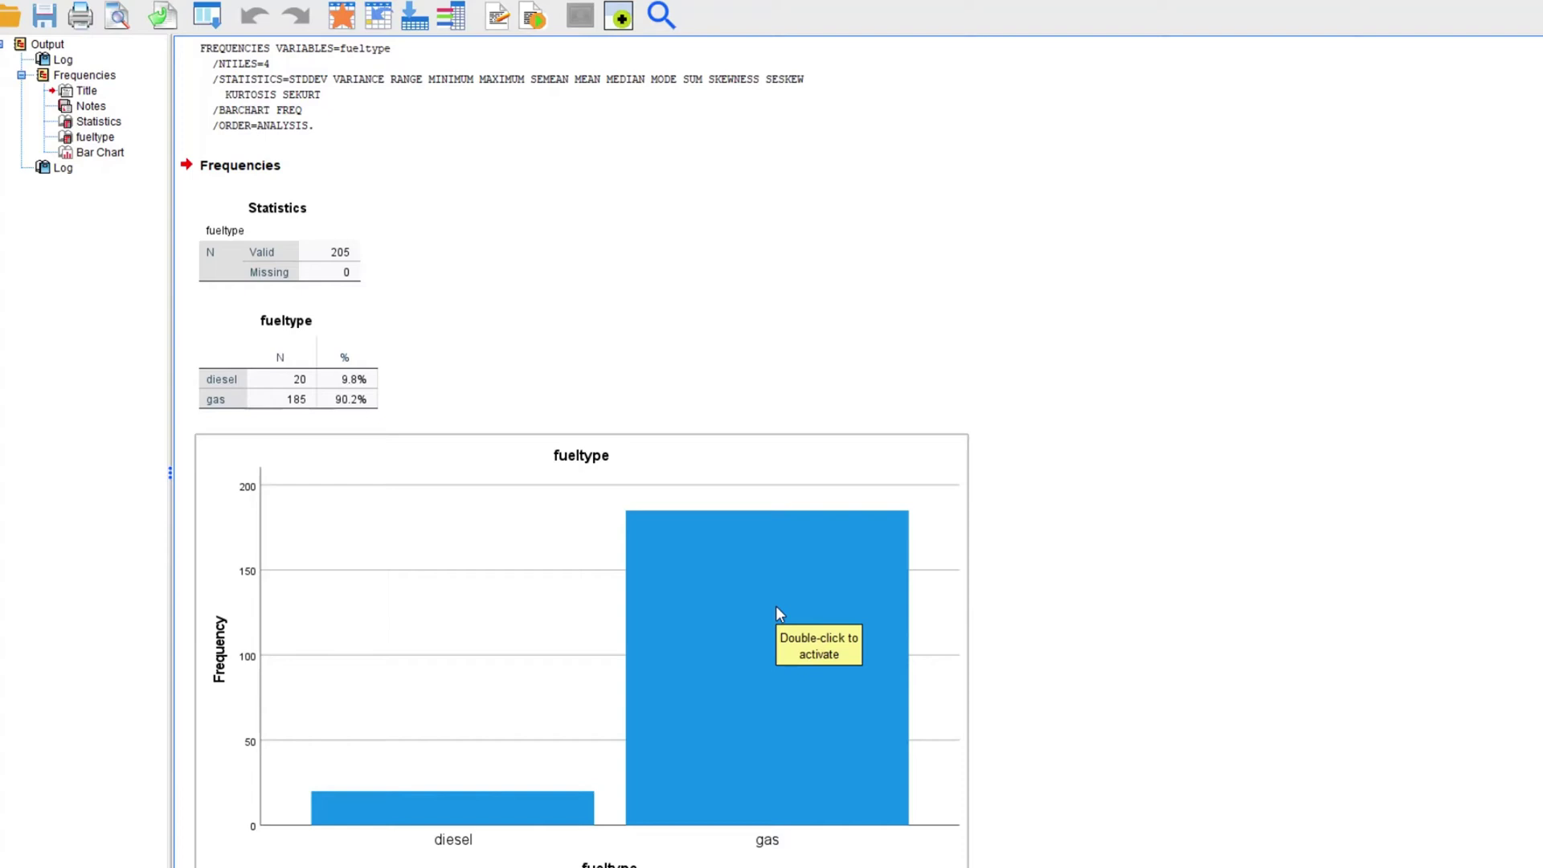
left_click(1057, 251)
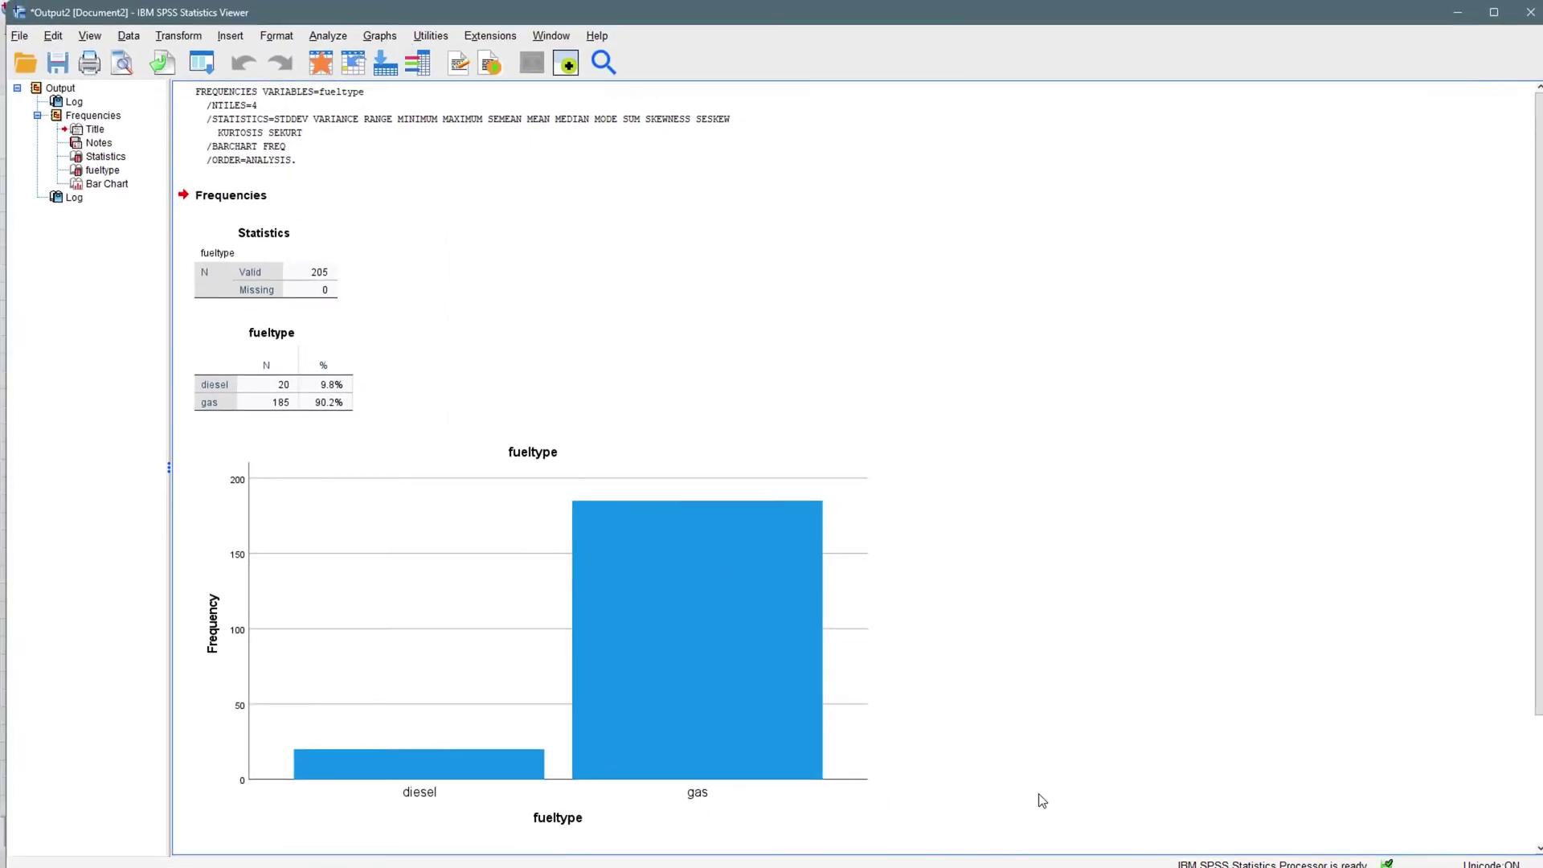
Step: Return to the dataset and start a Simple Bar chart in the Chart Builder
mouse_move(1123, 862)
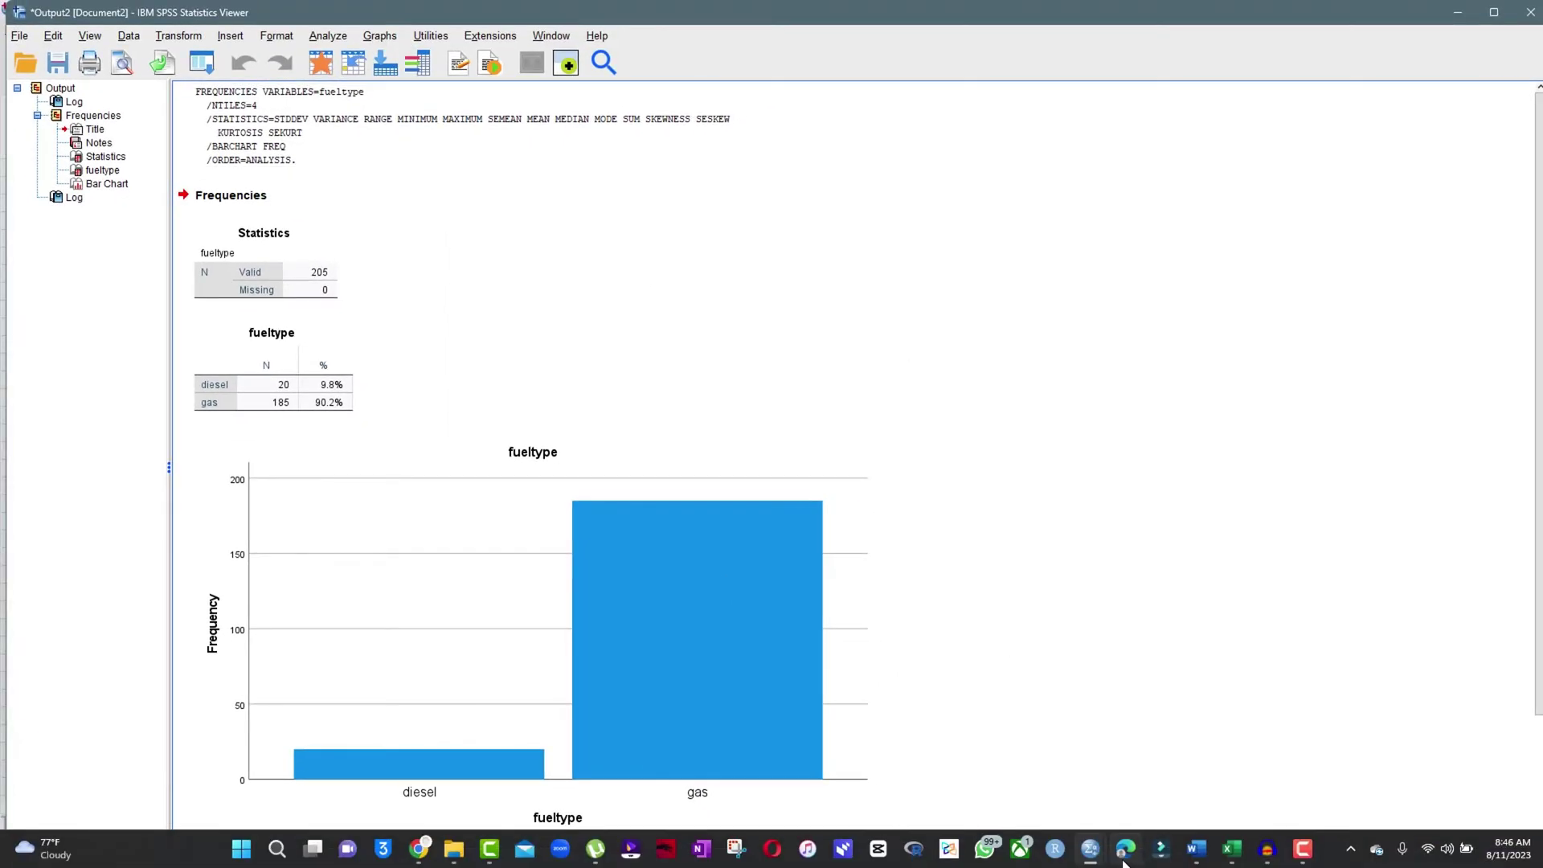
left_click(1008, 764)
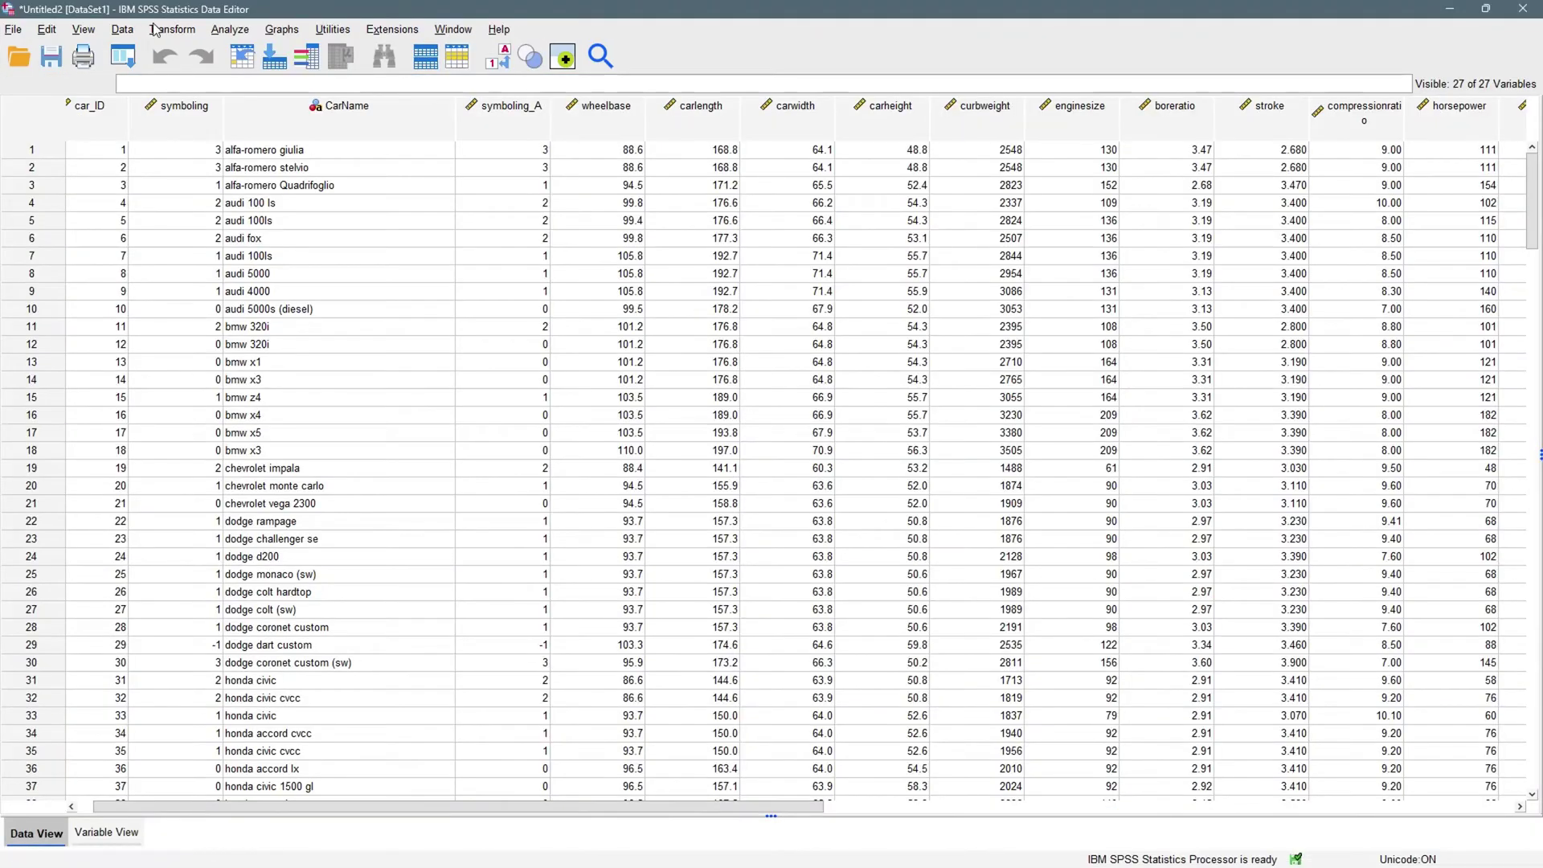
left_click(289, 32)
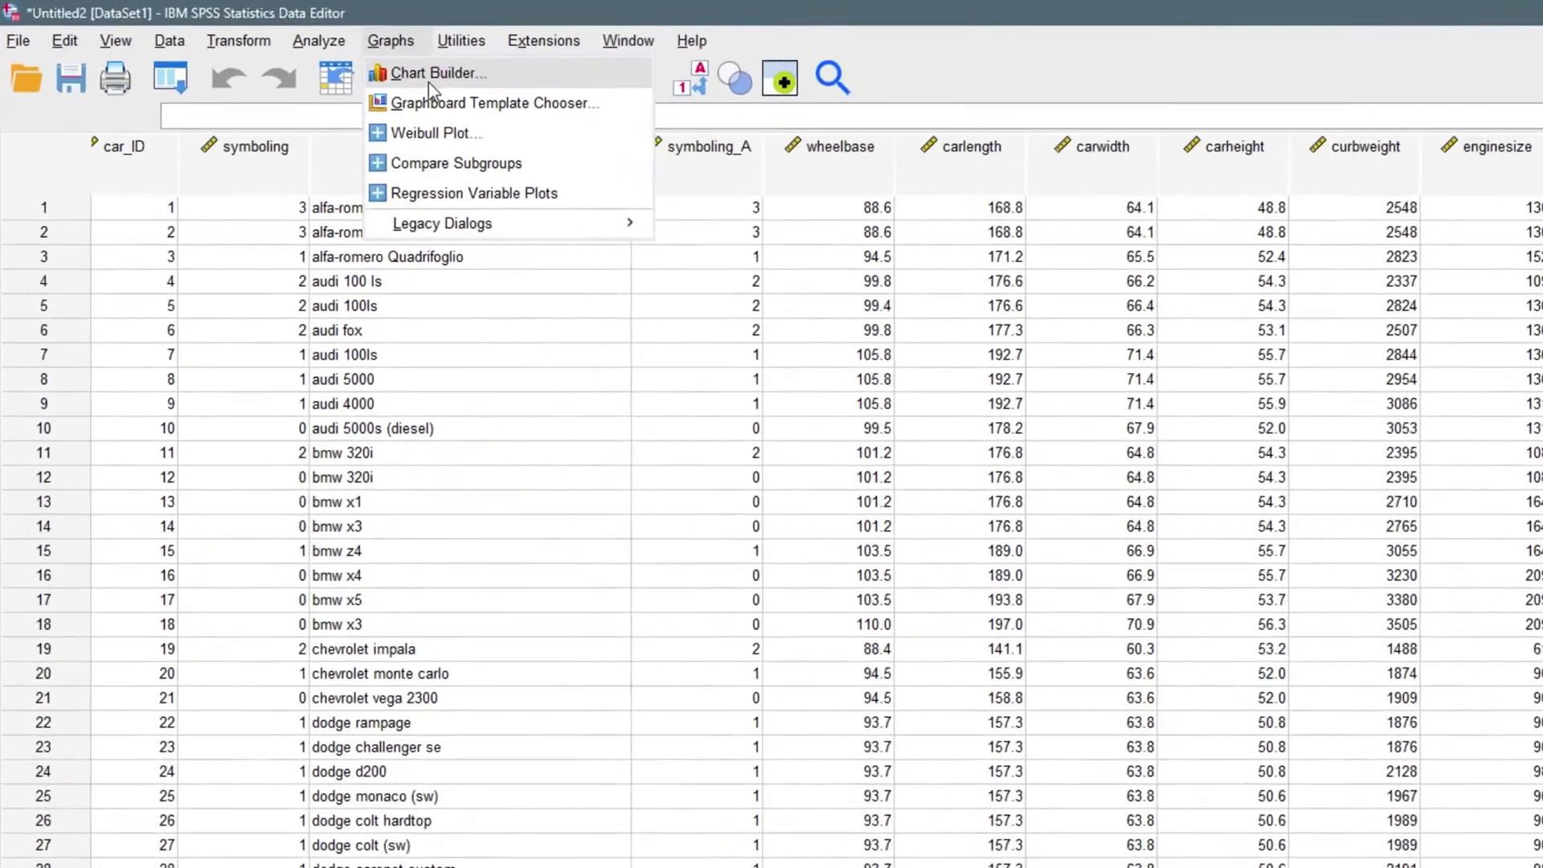
left_click(315, 48)
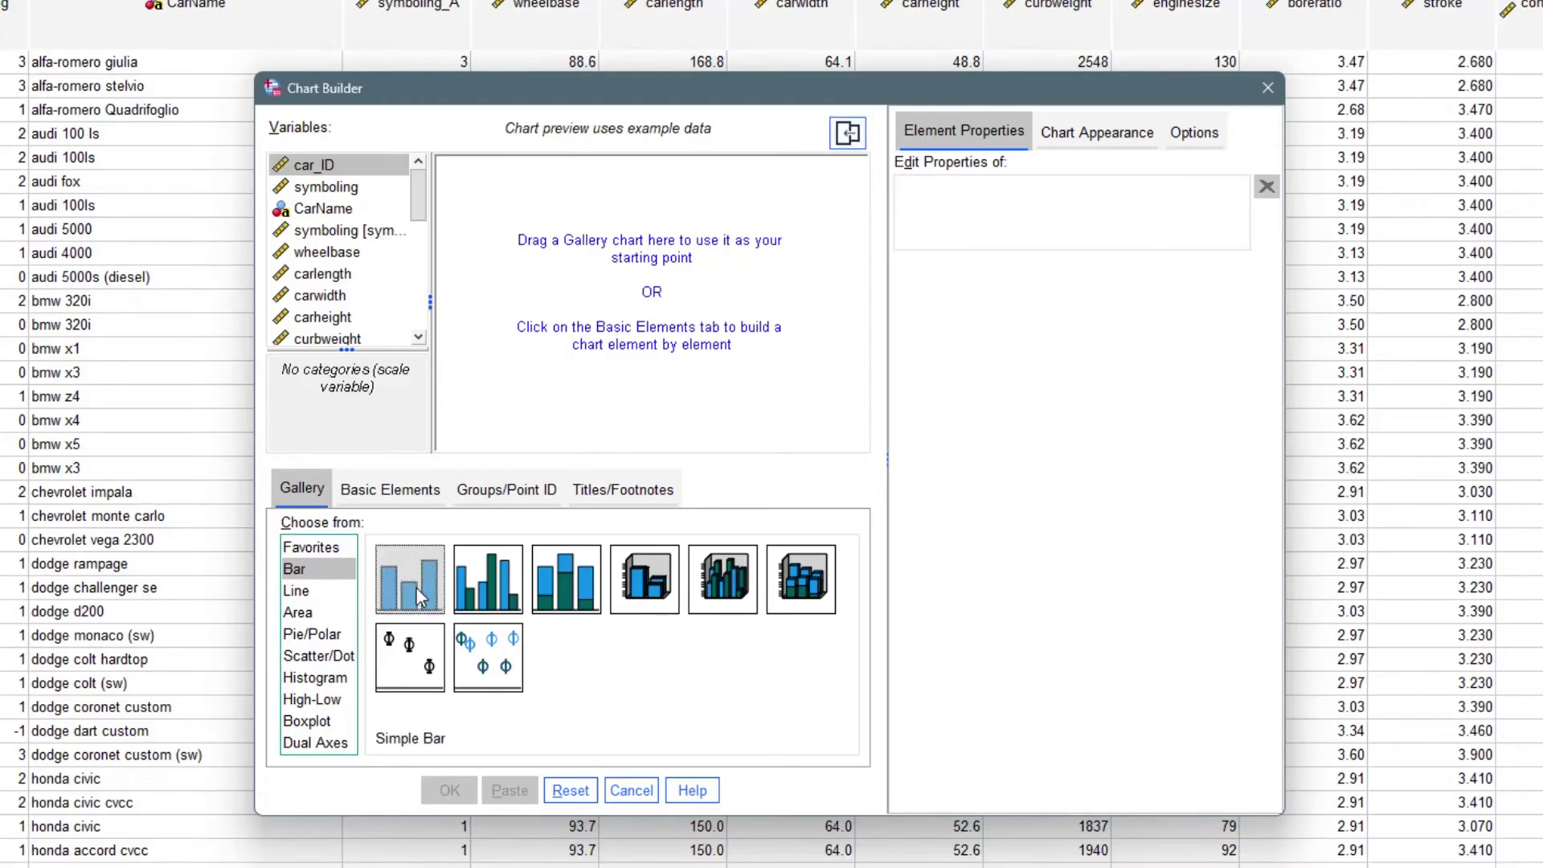
left_click_drag(416, 588, 678, 339)
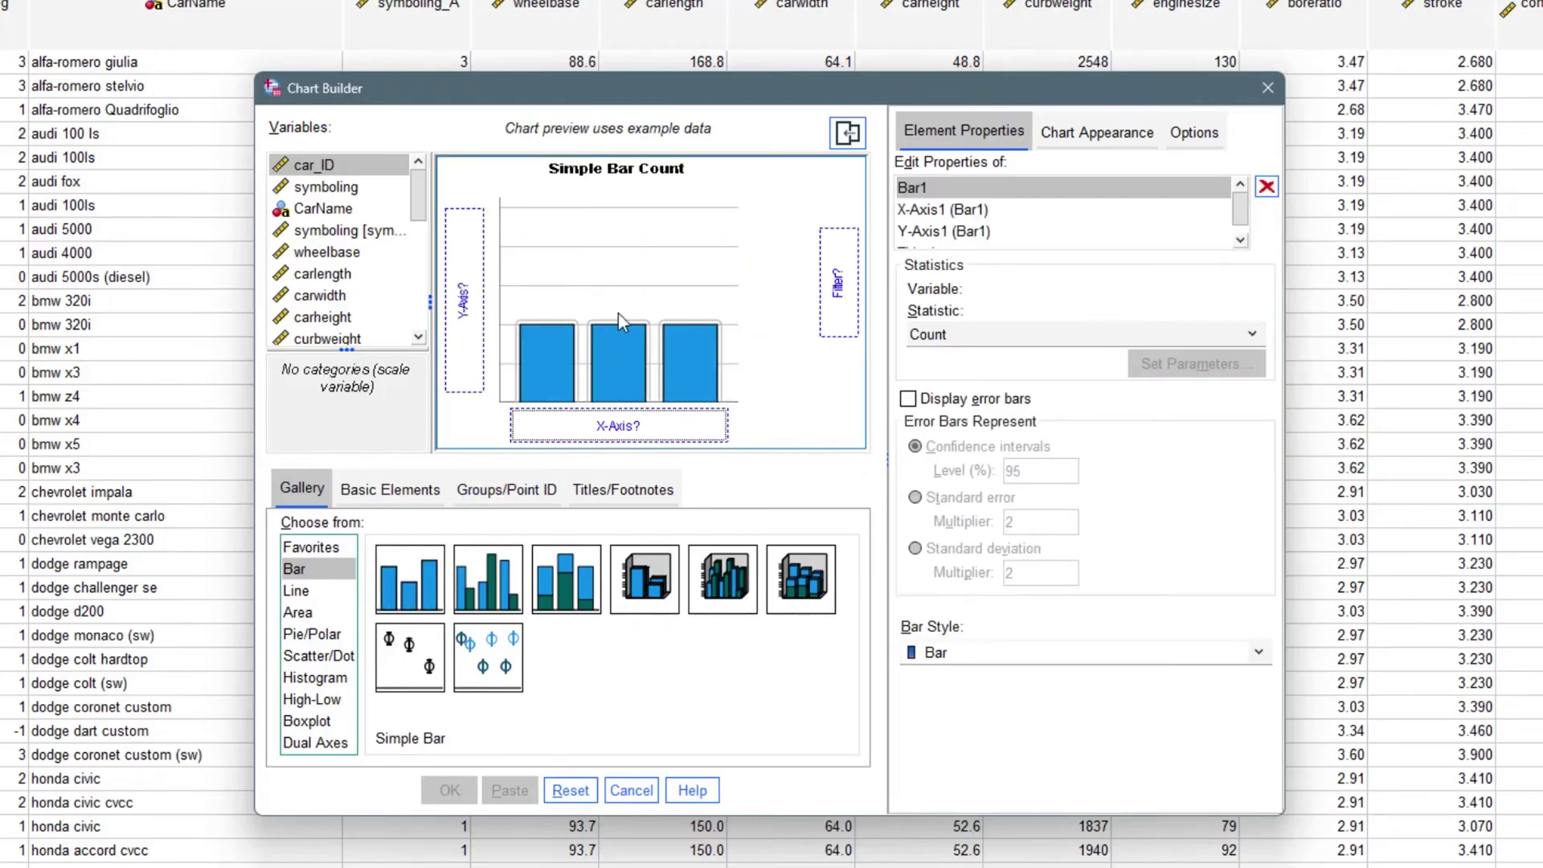
left_click(411, 591)
left_click(591, 378)
Step: Assign the CarName variable to the X-axis of the simple bar chart
left_click_drag(417, 206, 419, 321)
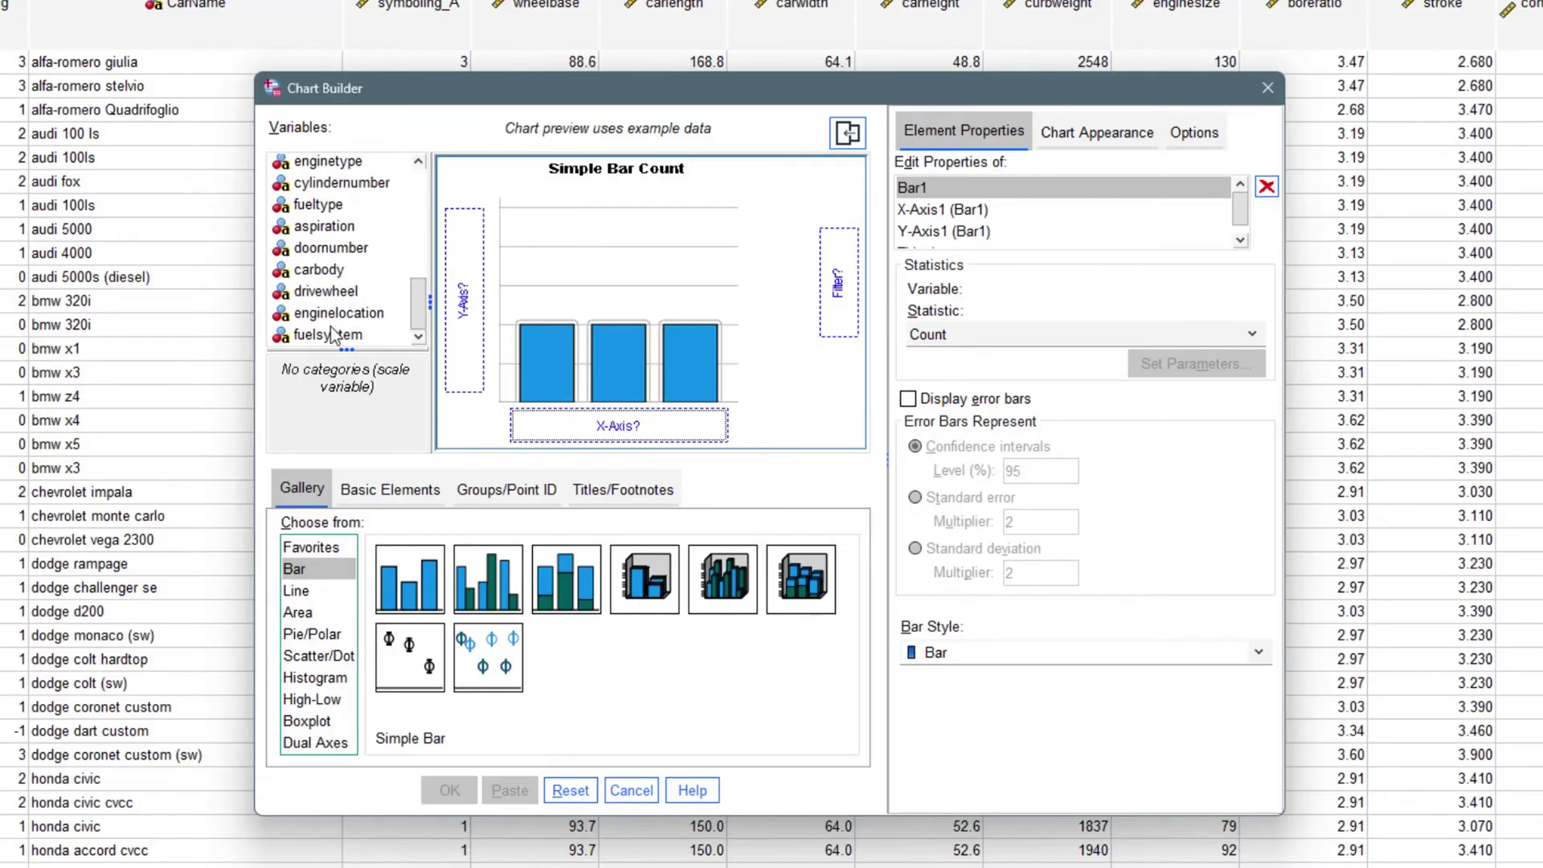
left_click(405, 314)
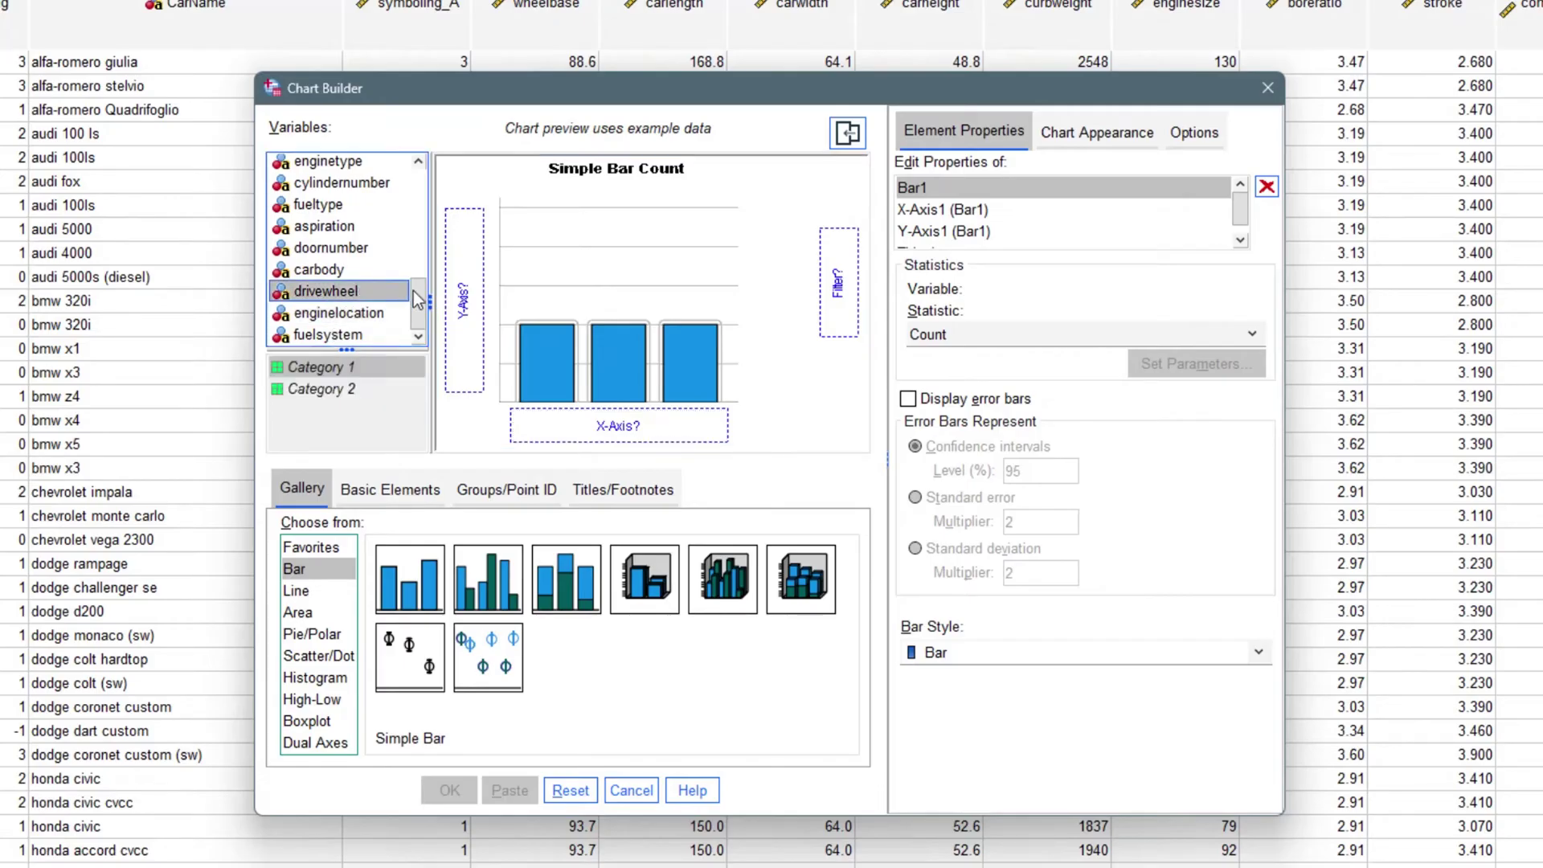
left_click_drag(423, 315, 437, 146)
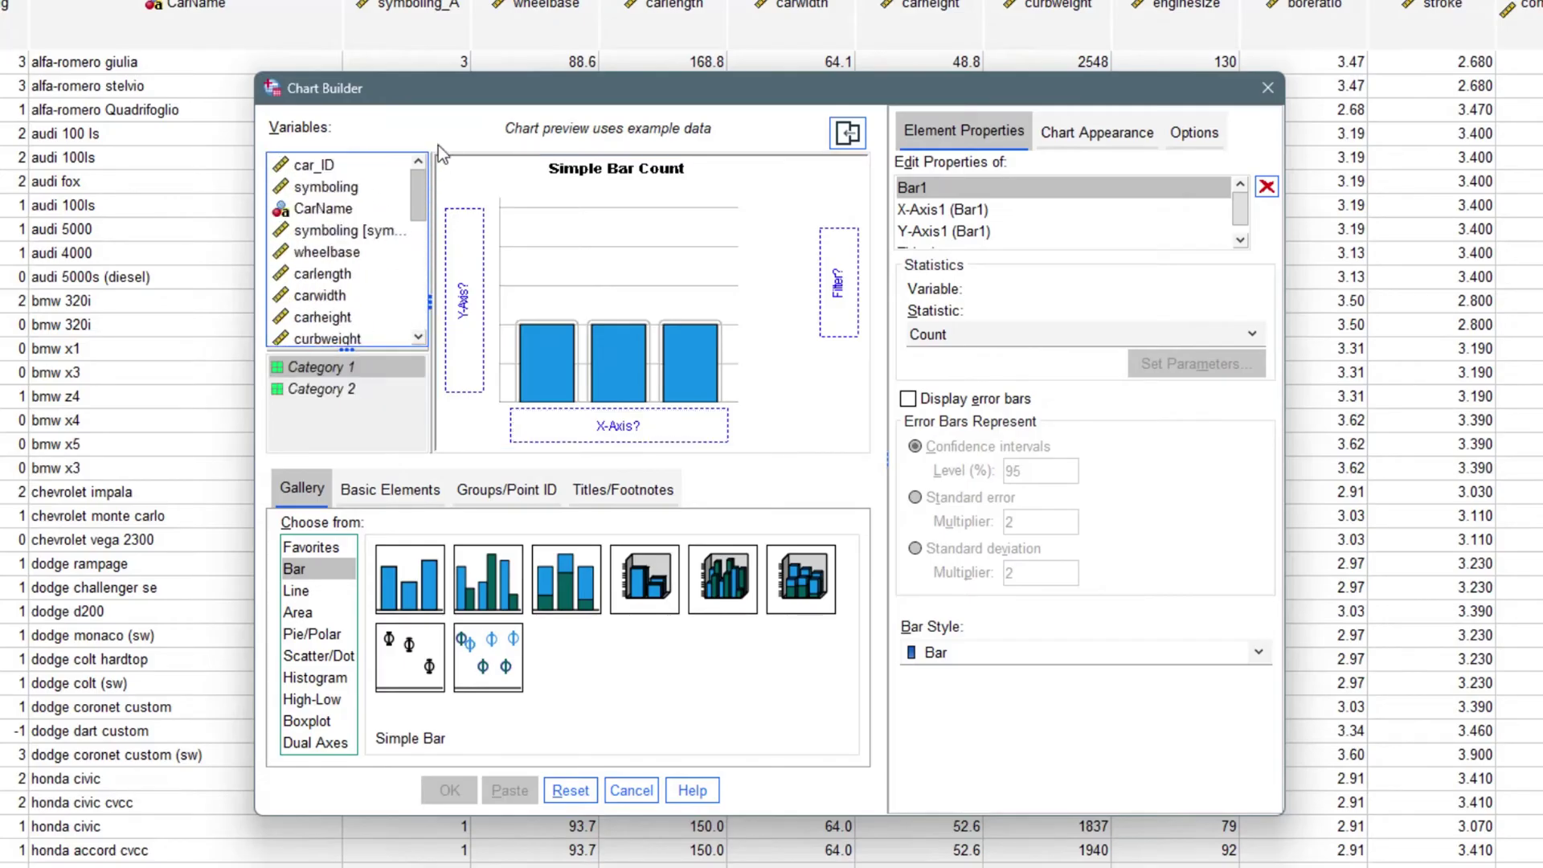
left_click(338, 211)
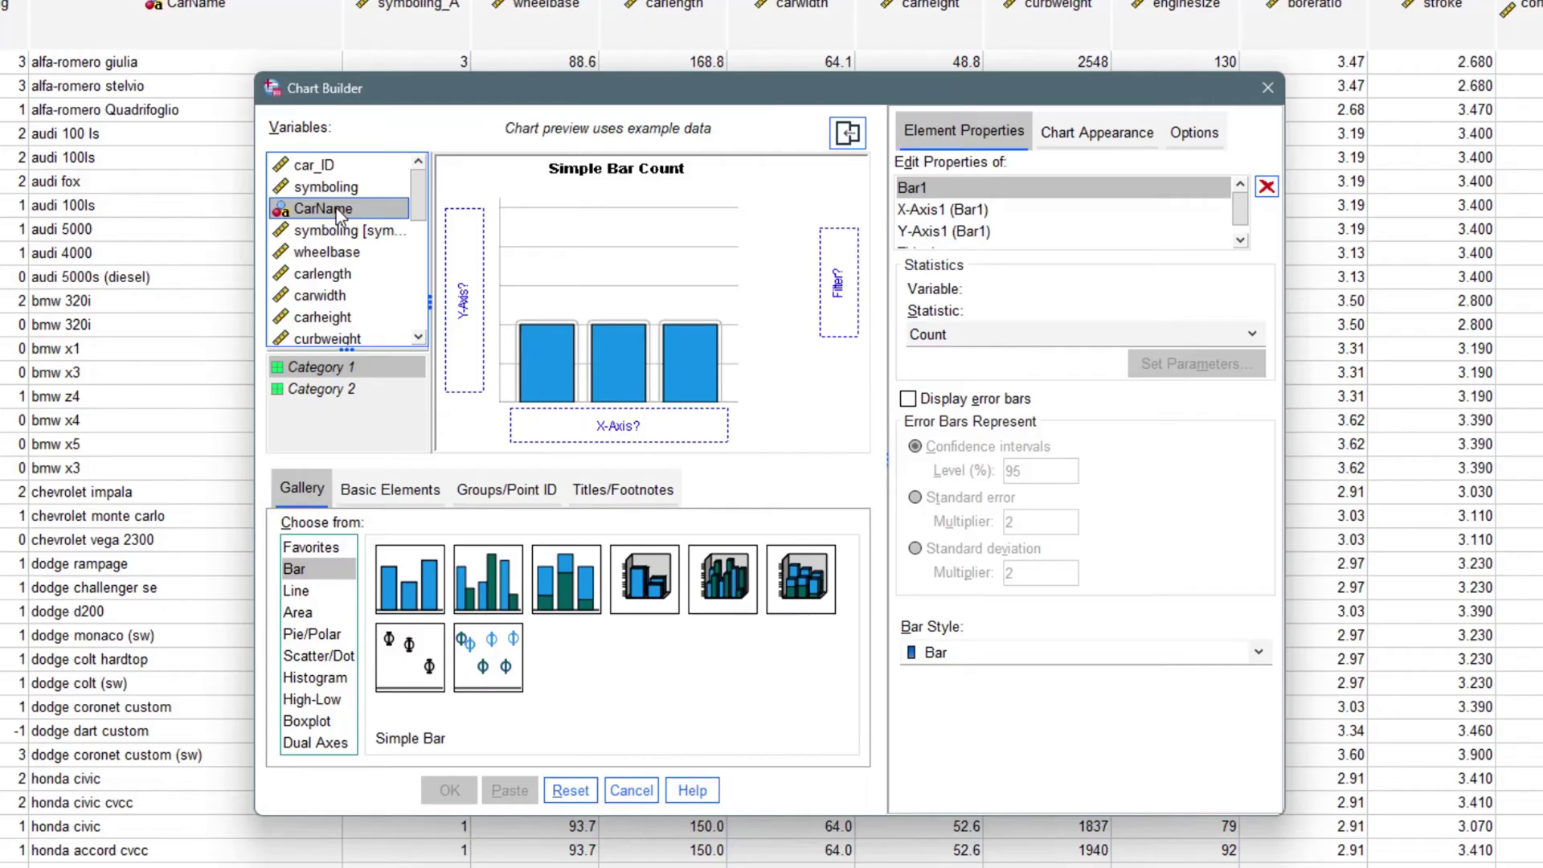
left_click_drag(336, 209, 643, 430)
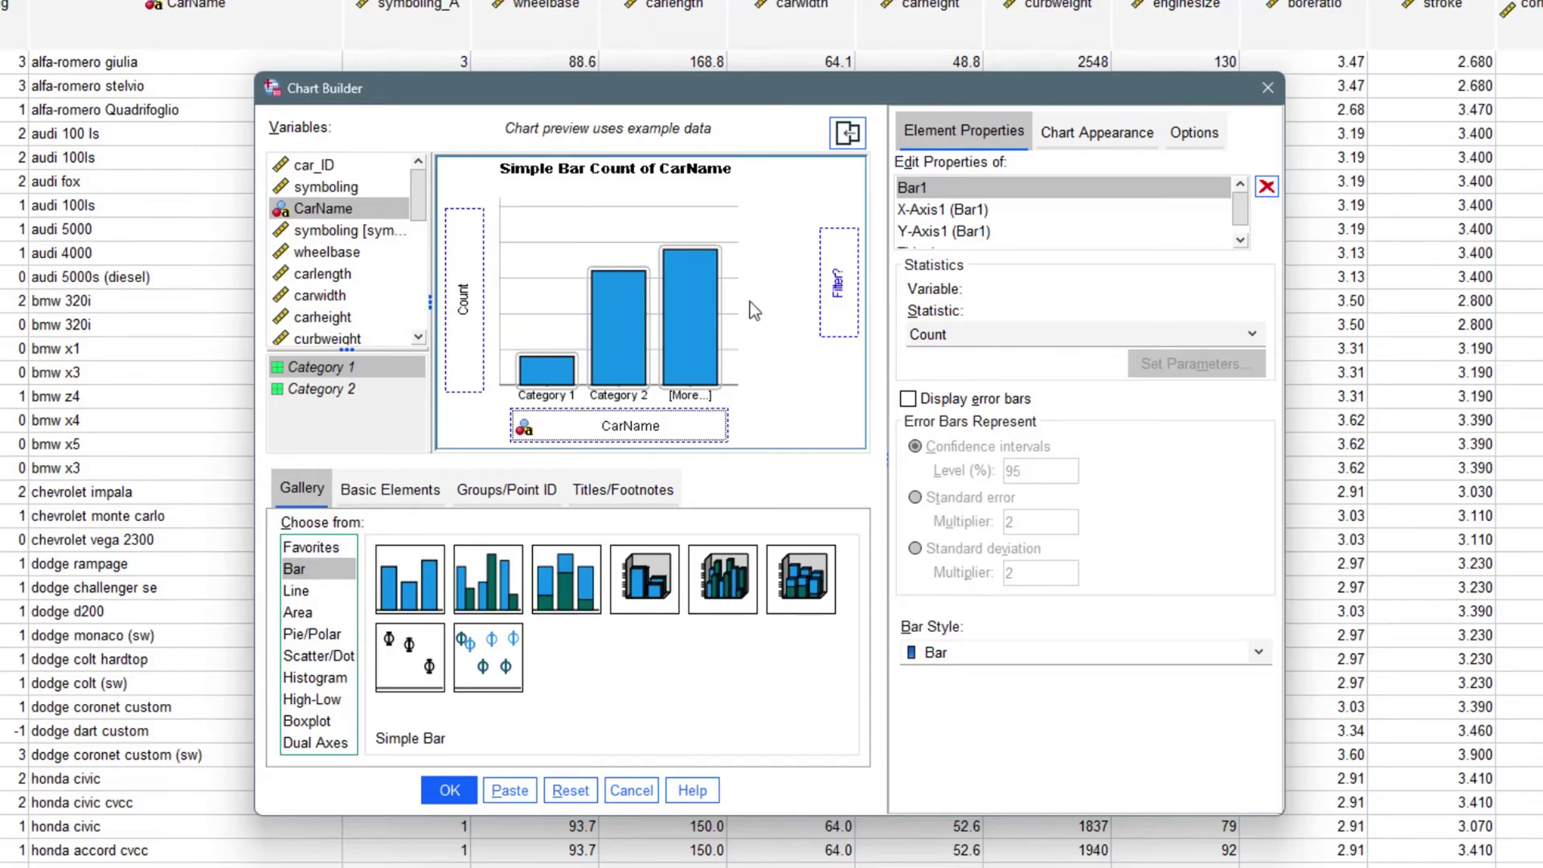
Step: Look through the statistics available for the bars and keep Count as the statistic
left_click(1253, 335)
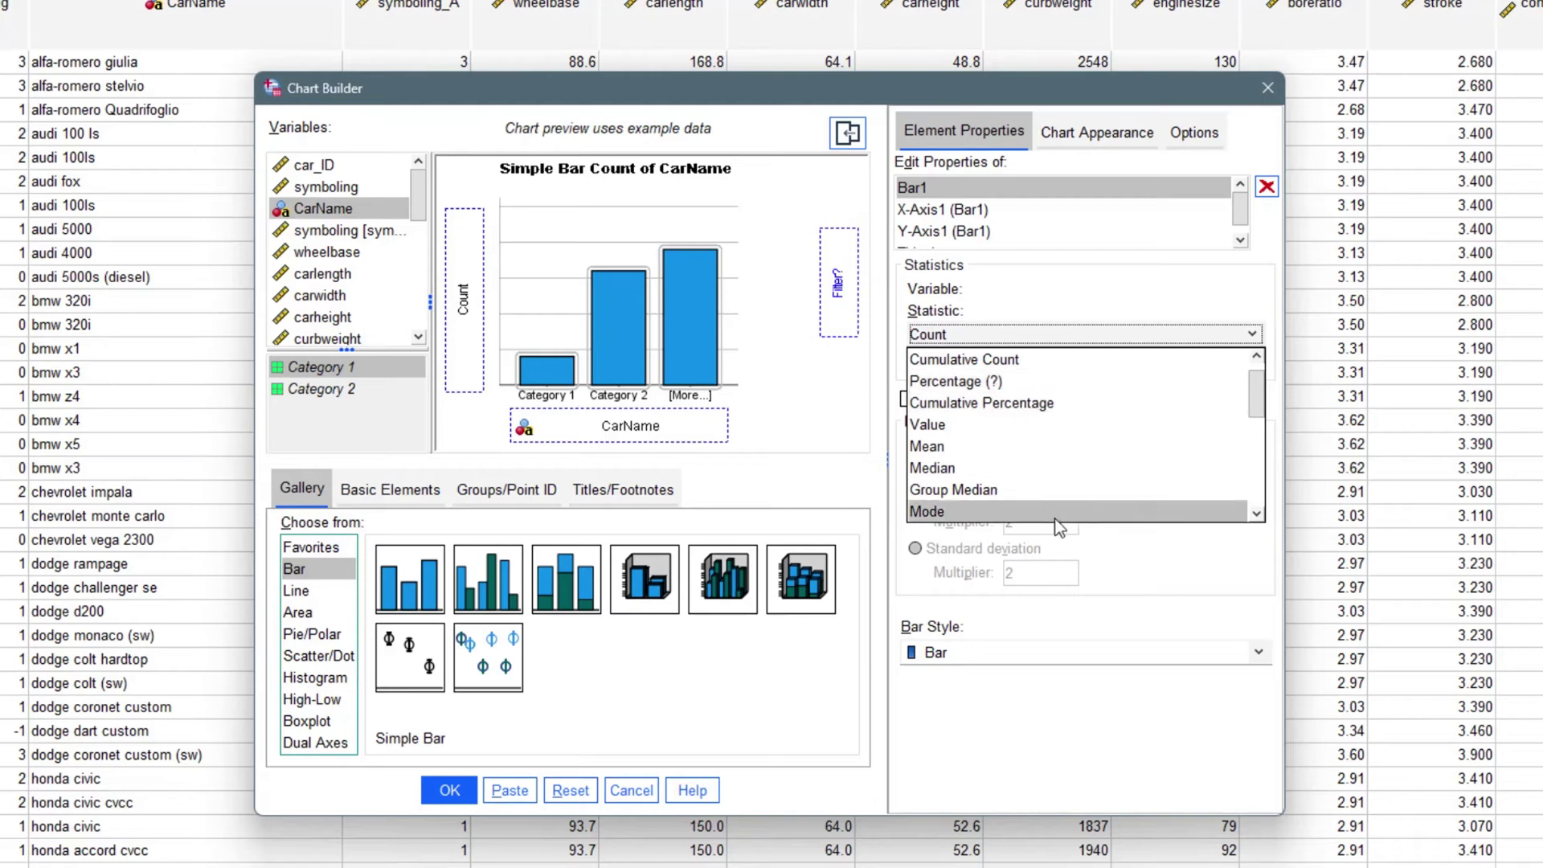
left_click_drag(1261, 407, 1270, 503)
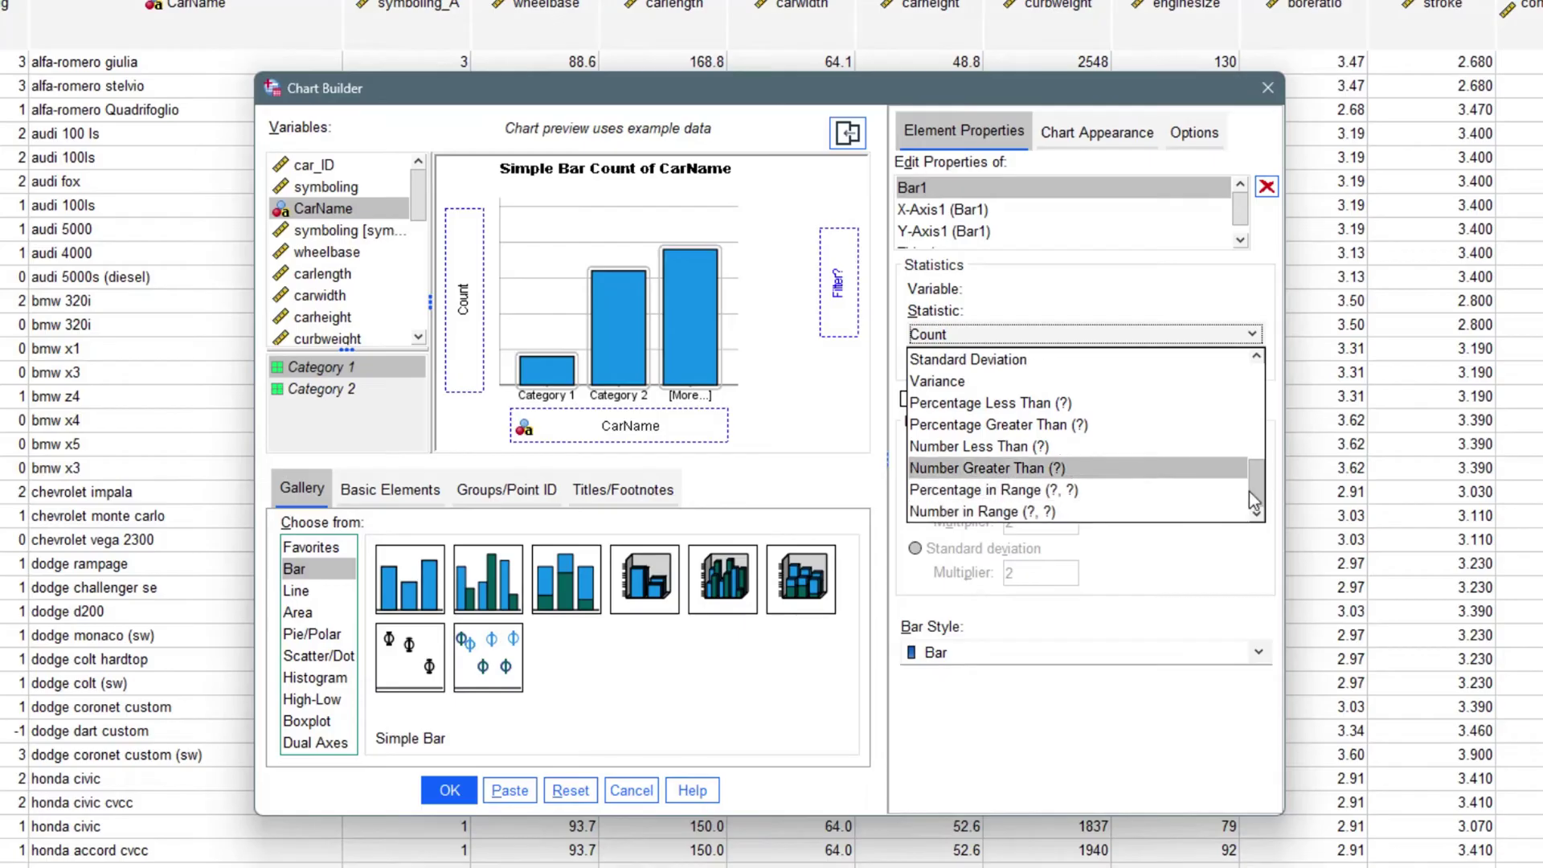
left_click_drag(1250, 493, 1267, 383)
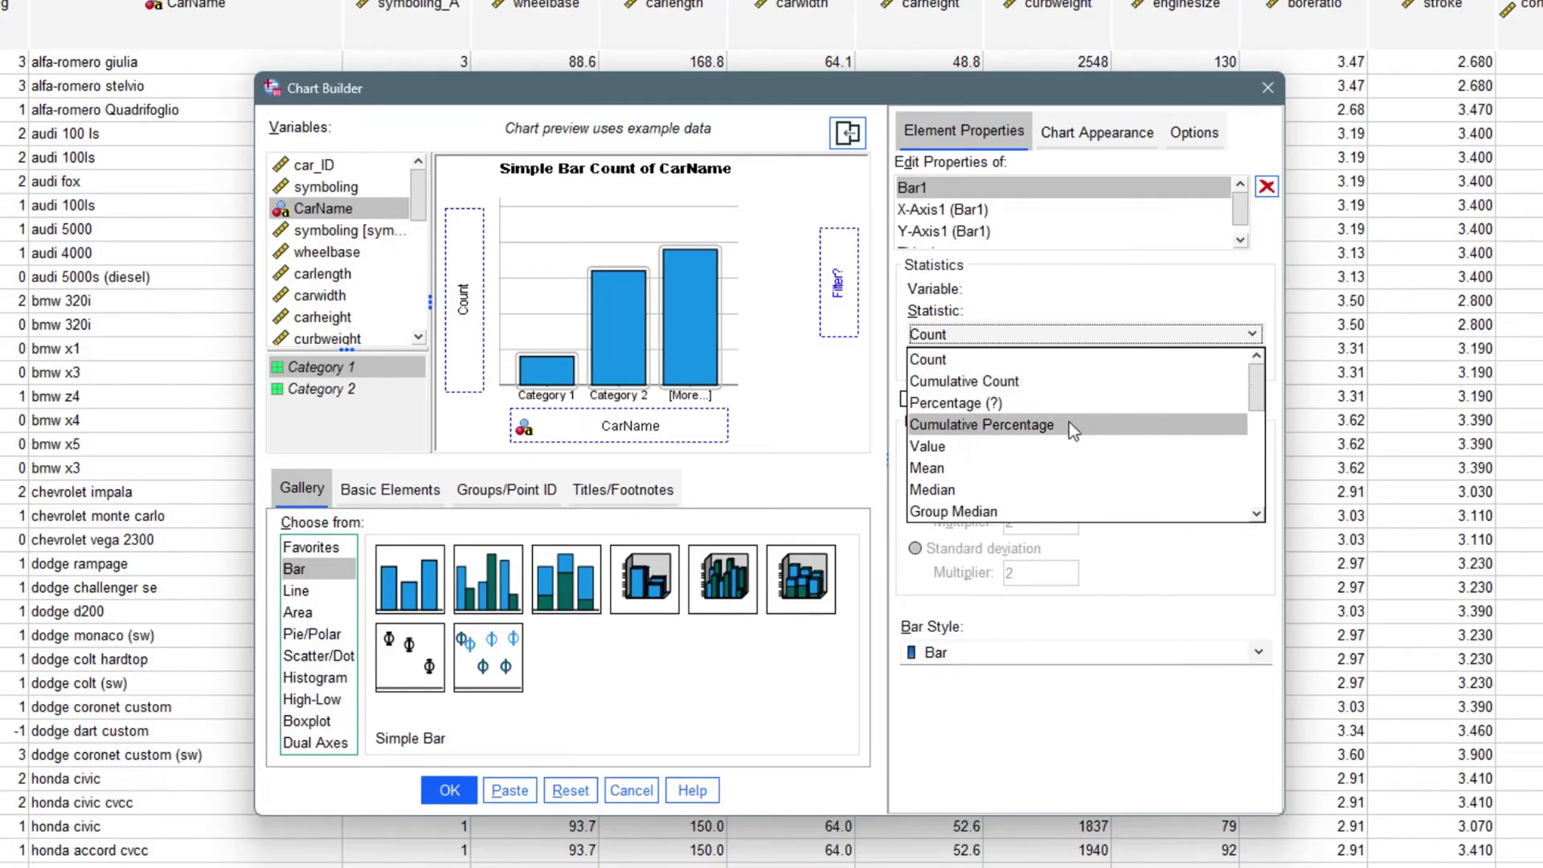
left_click(996, 360)
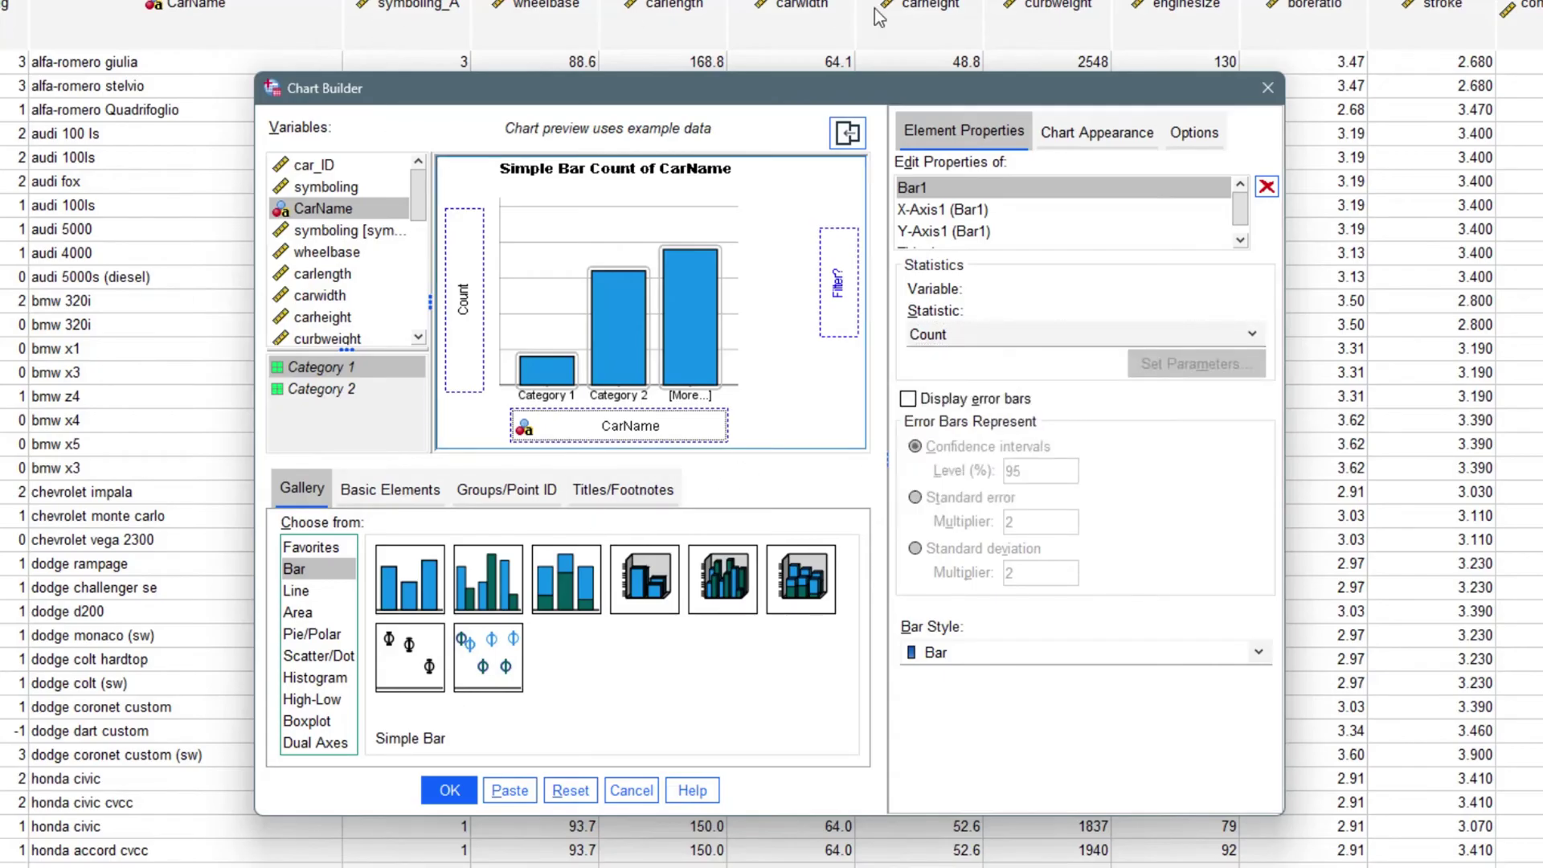
Step: Review the chart's appearance settings, missing-value options and element properties, then collapse and restore the properties pane
left_click(1097, 131)
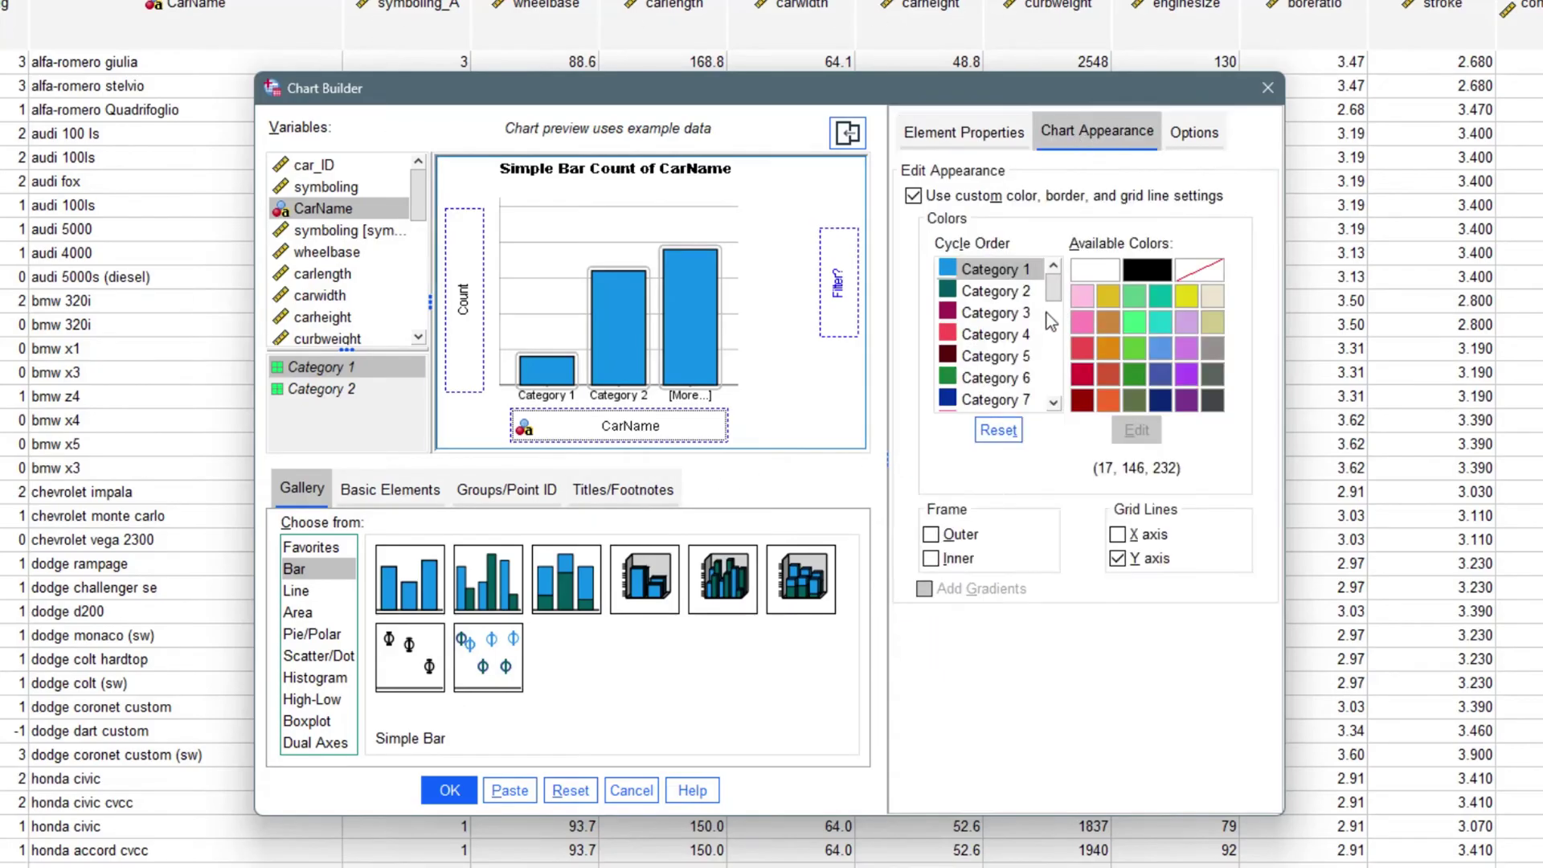
left_click(1196, 130)
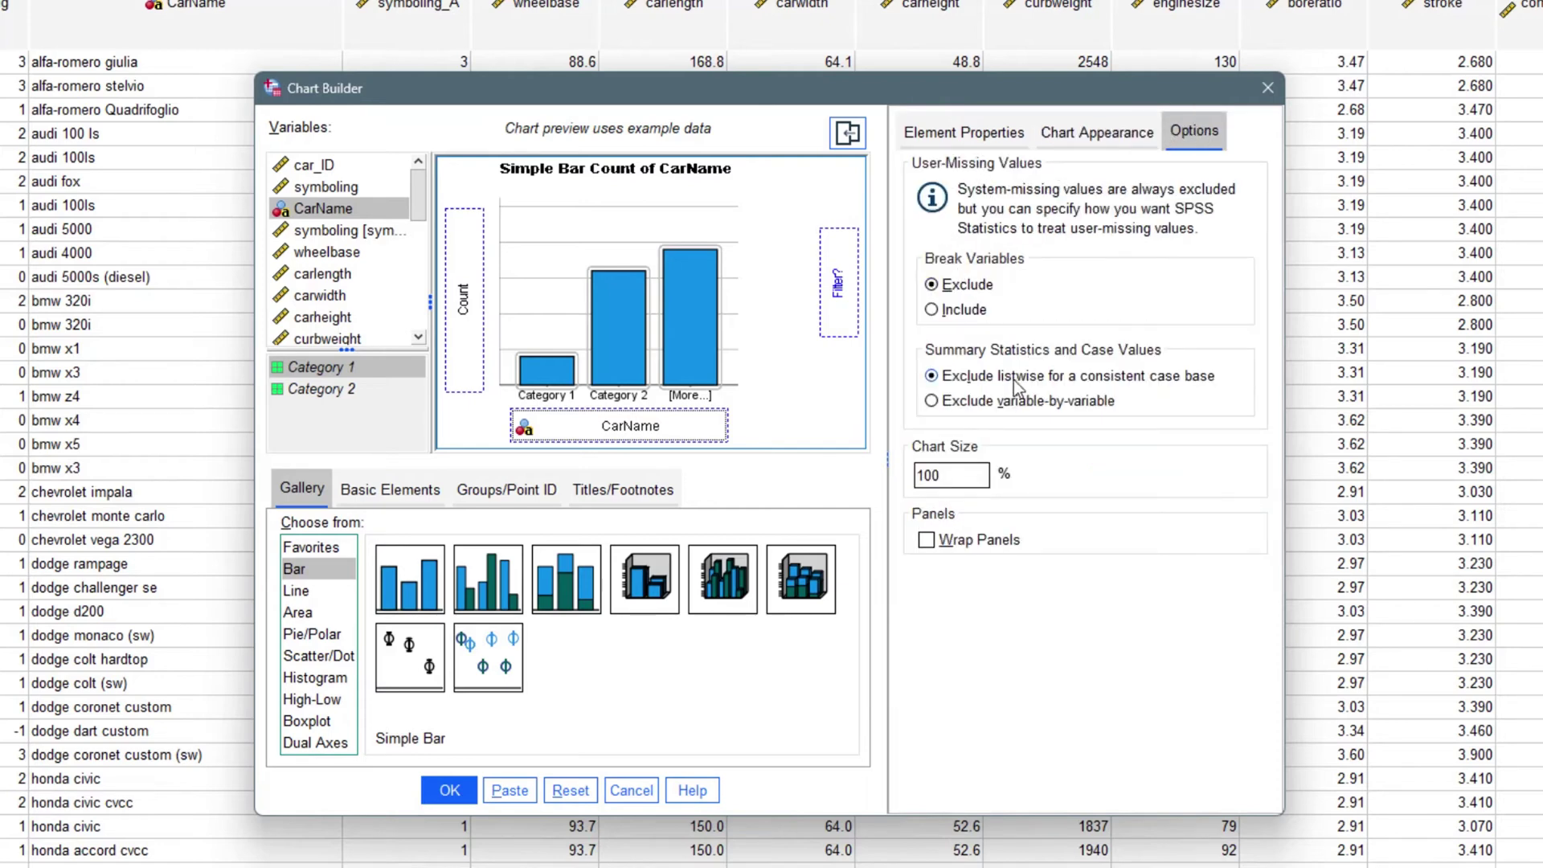
left_click(938, 131)
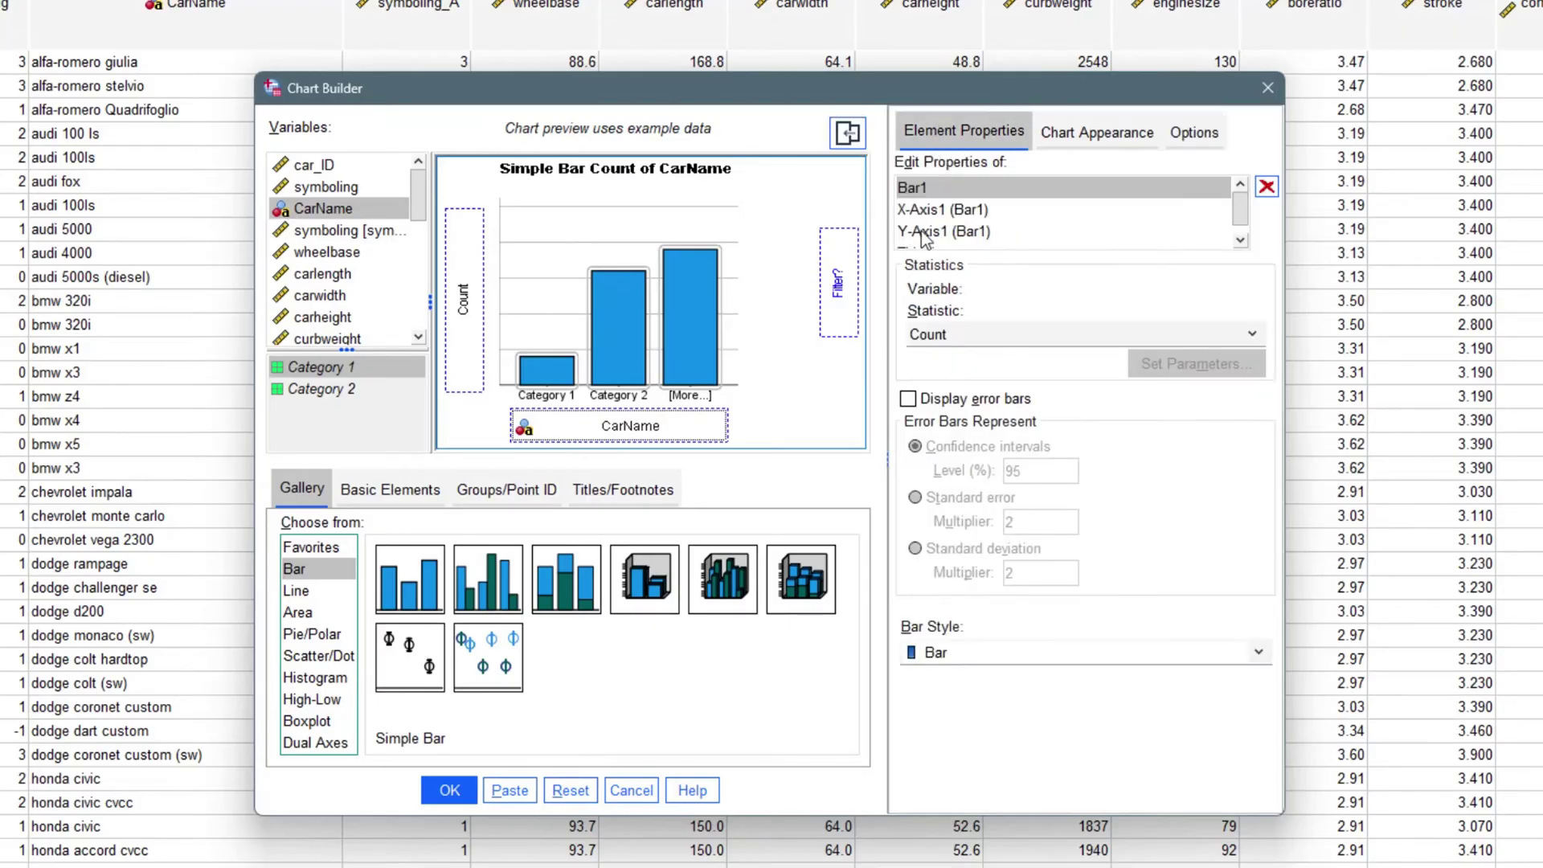
left_click(847, 133)
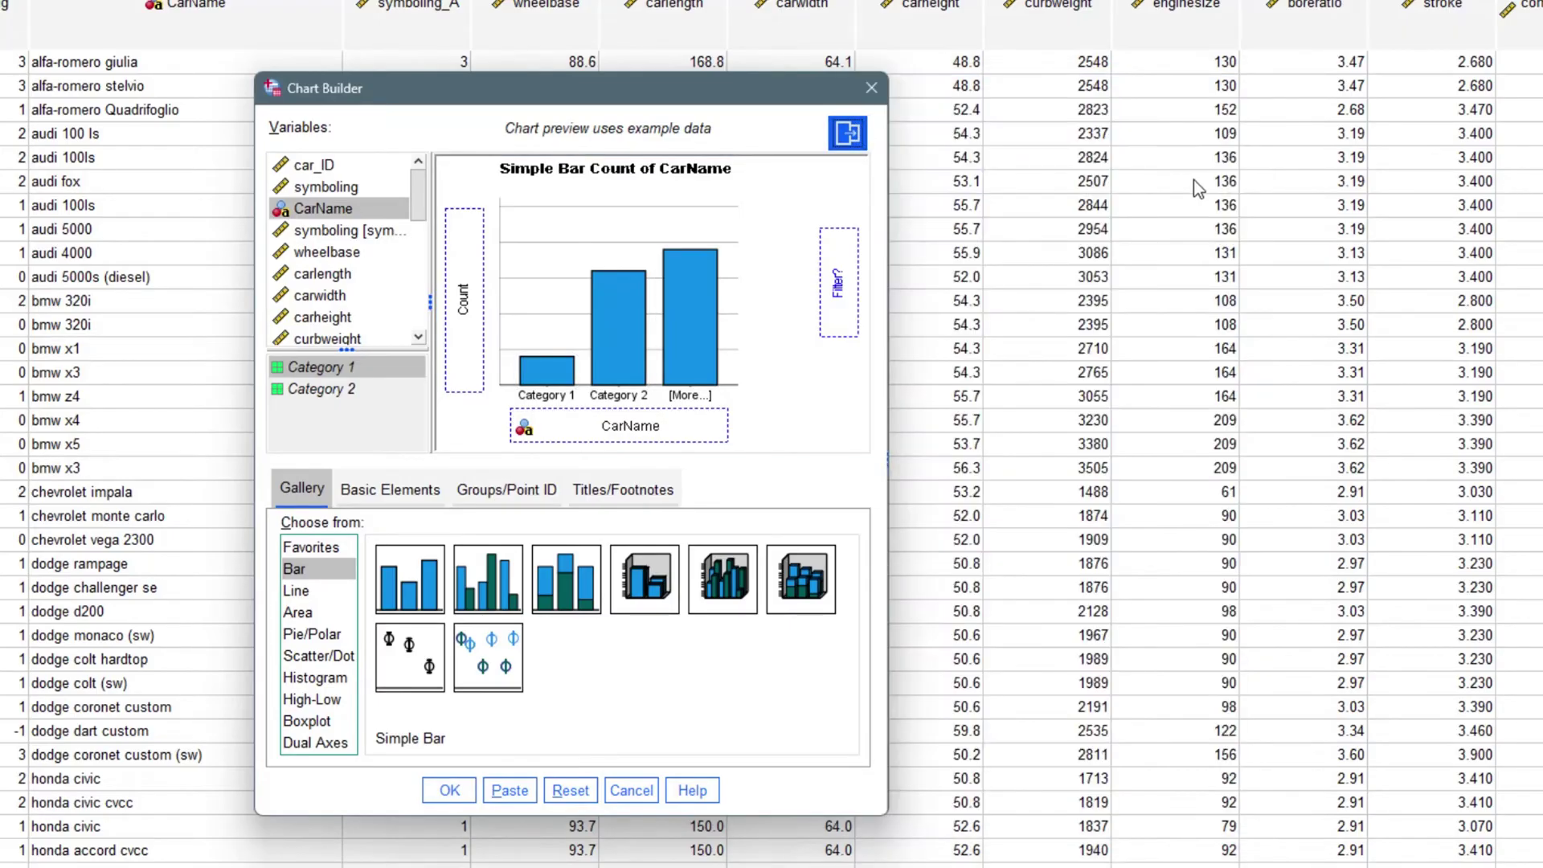
left_click(847, 134)
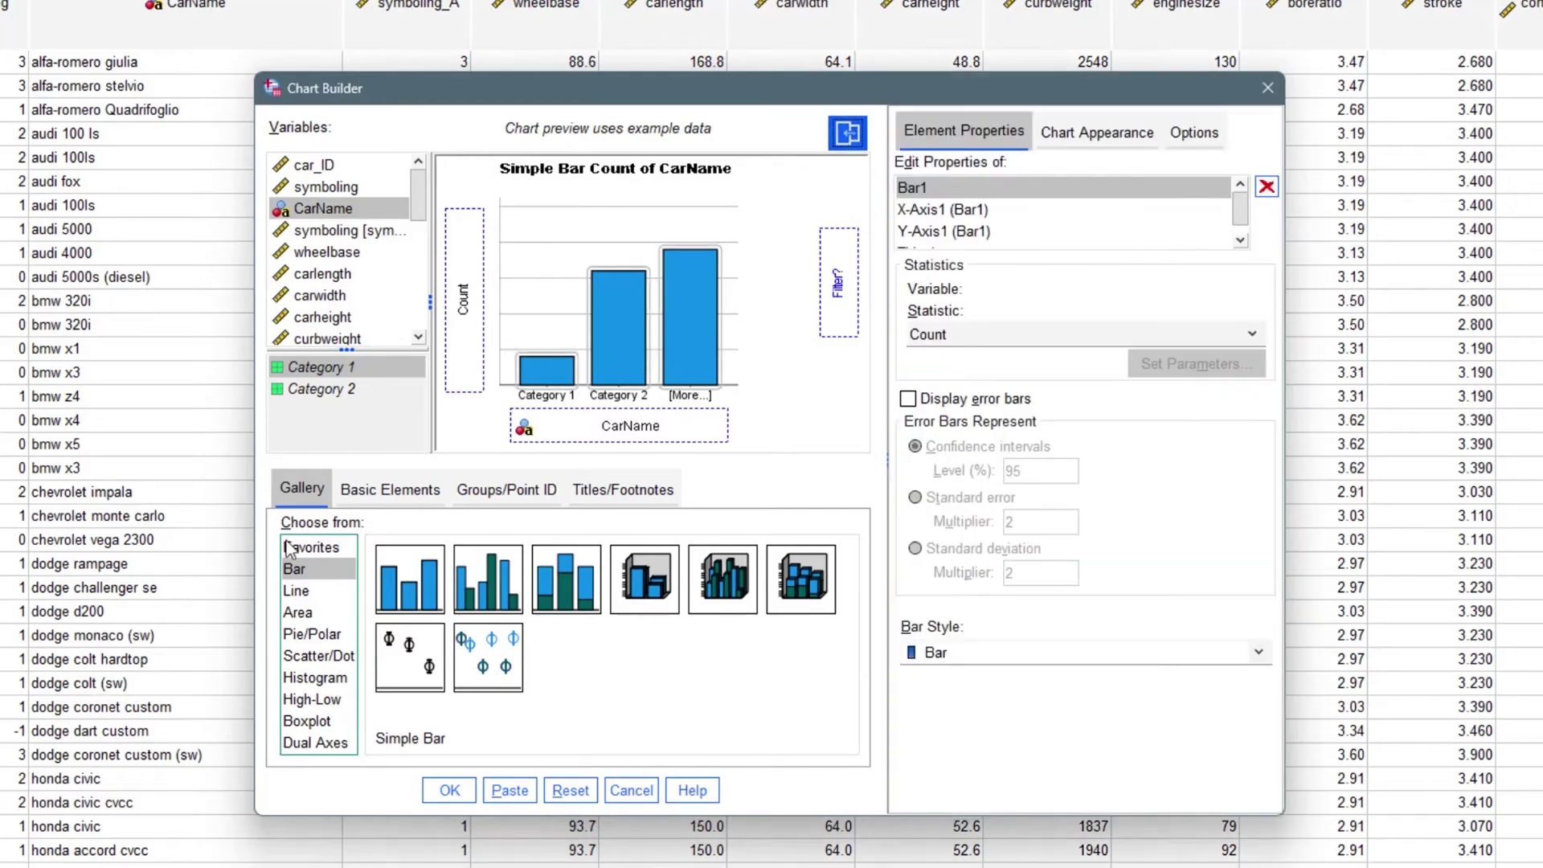
Step: Review the available basic elements and grouping options, then return to the chart gallery
left_click(384, 490)
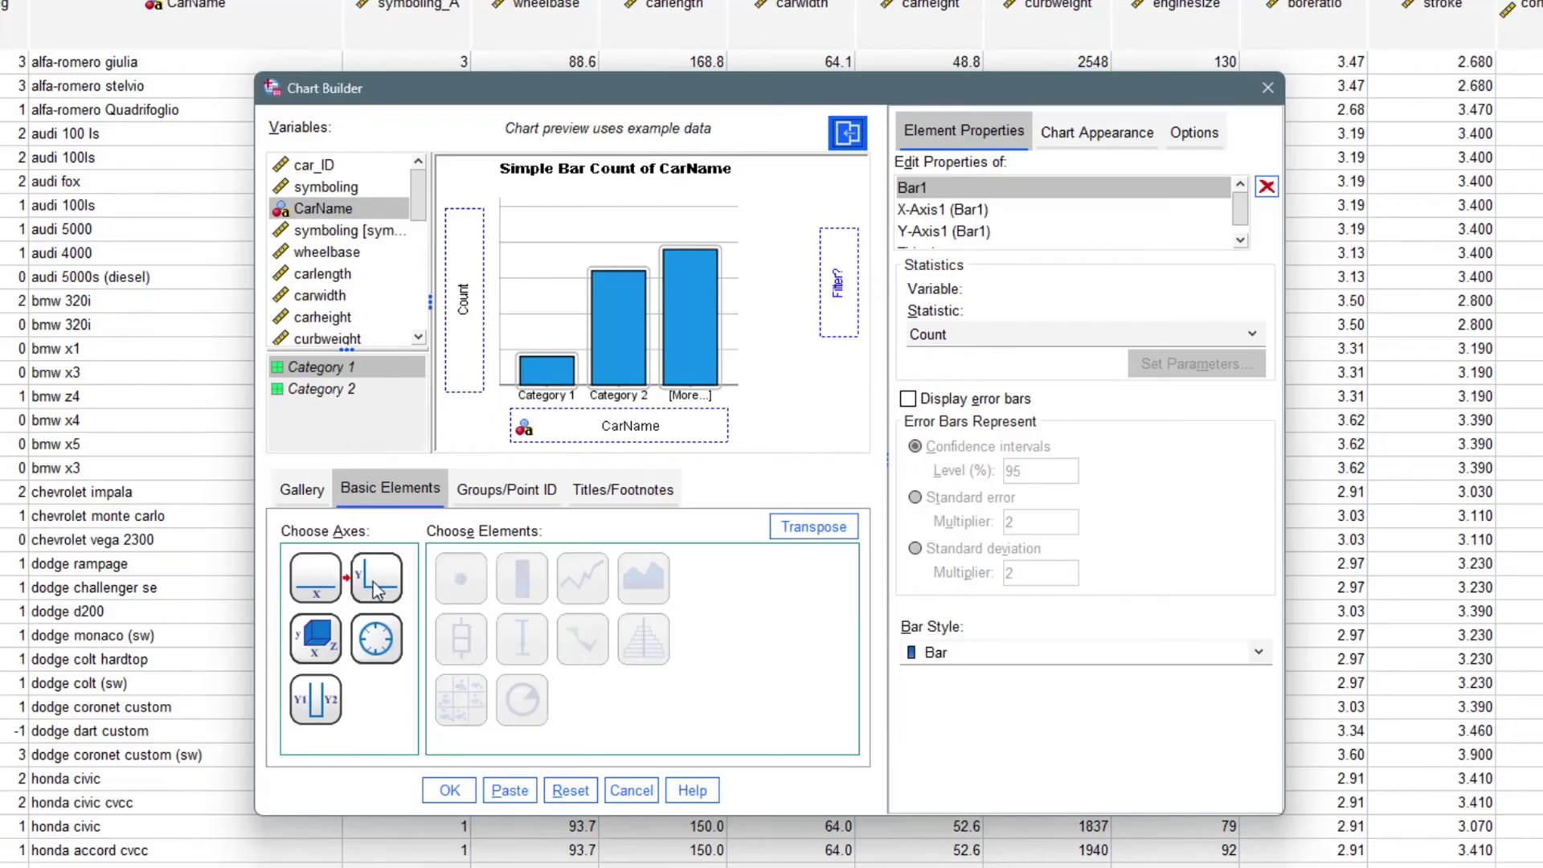
left_click(494, 489)
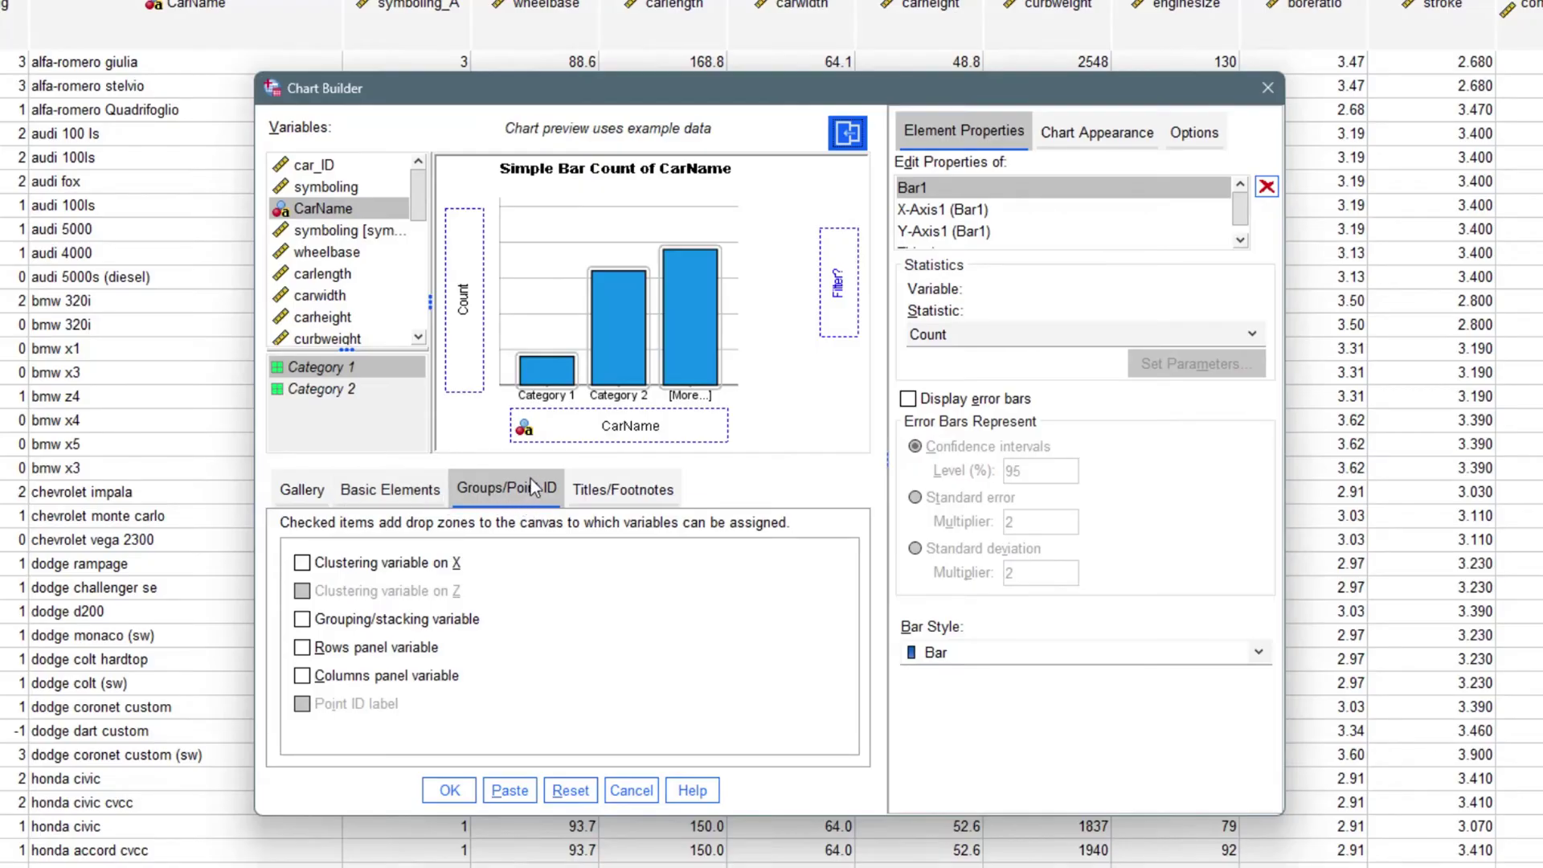
left_click(384, 483)
left_click(316, 500)
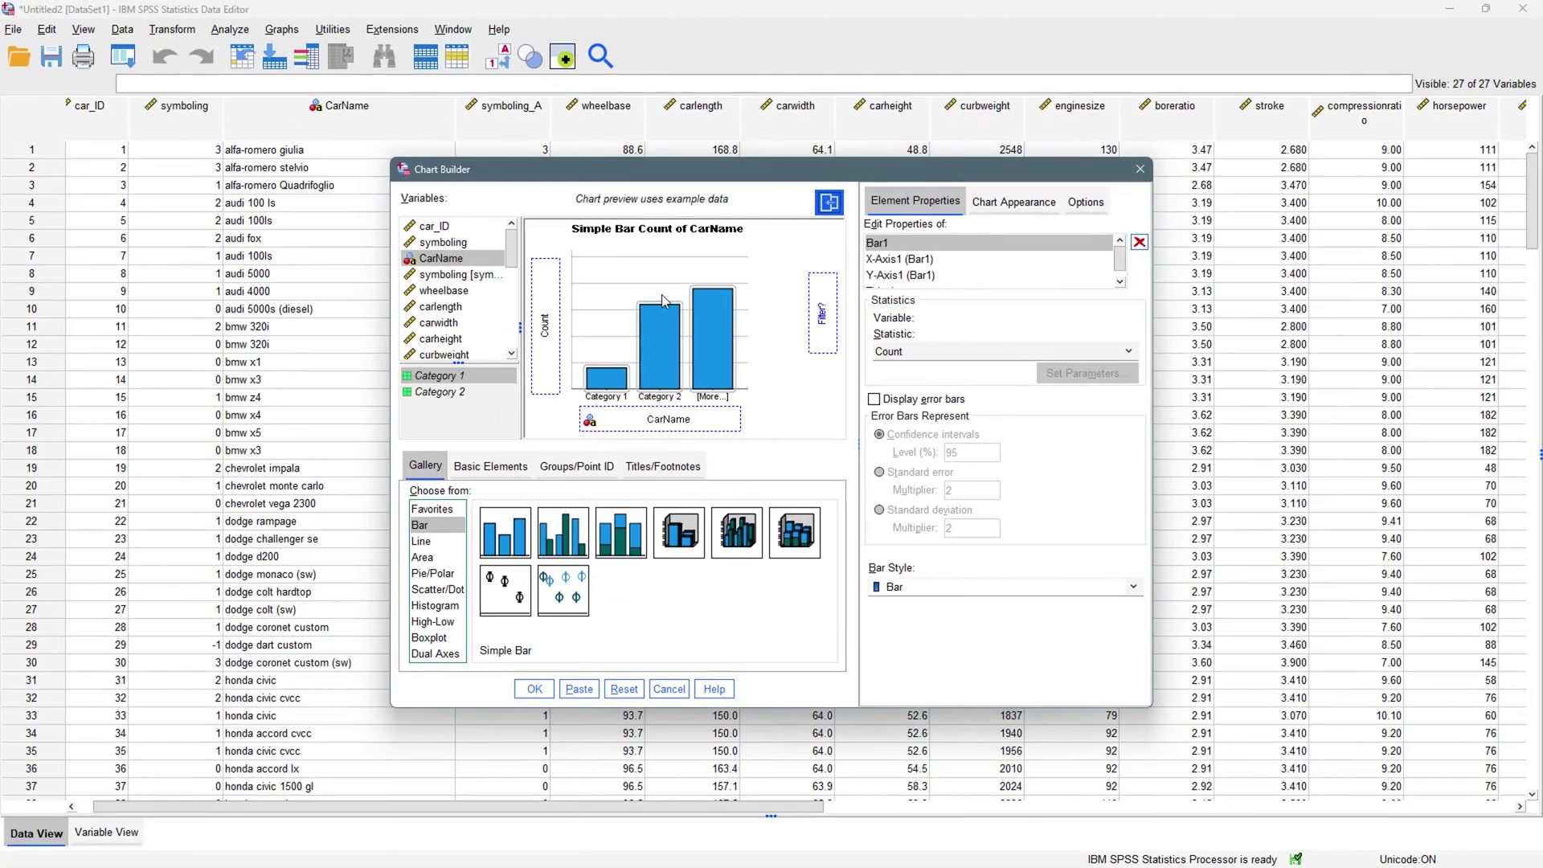
Step: Generate the simple bar chart of CarName counts and select it in the output
left_click(534, 688)
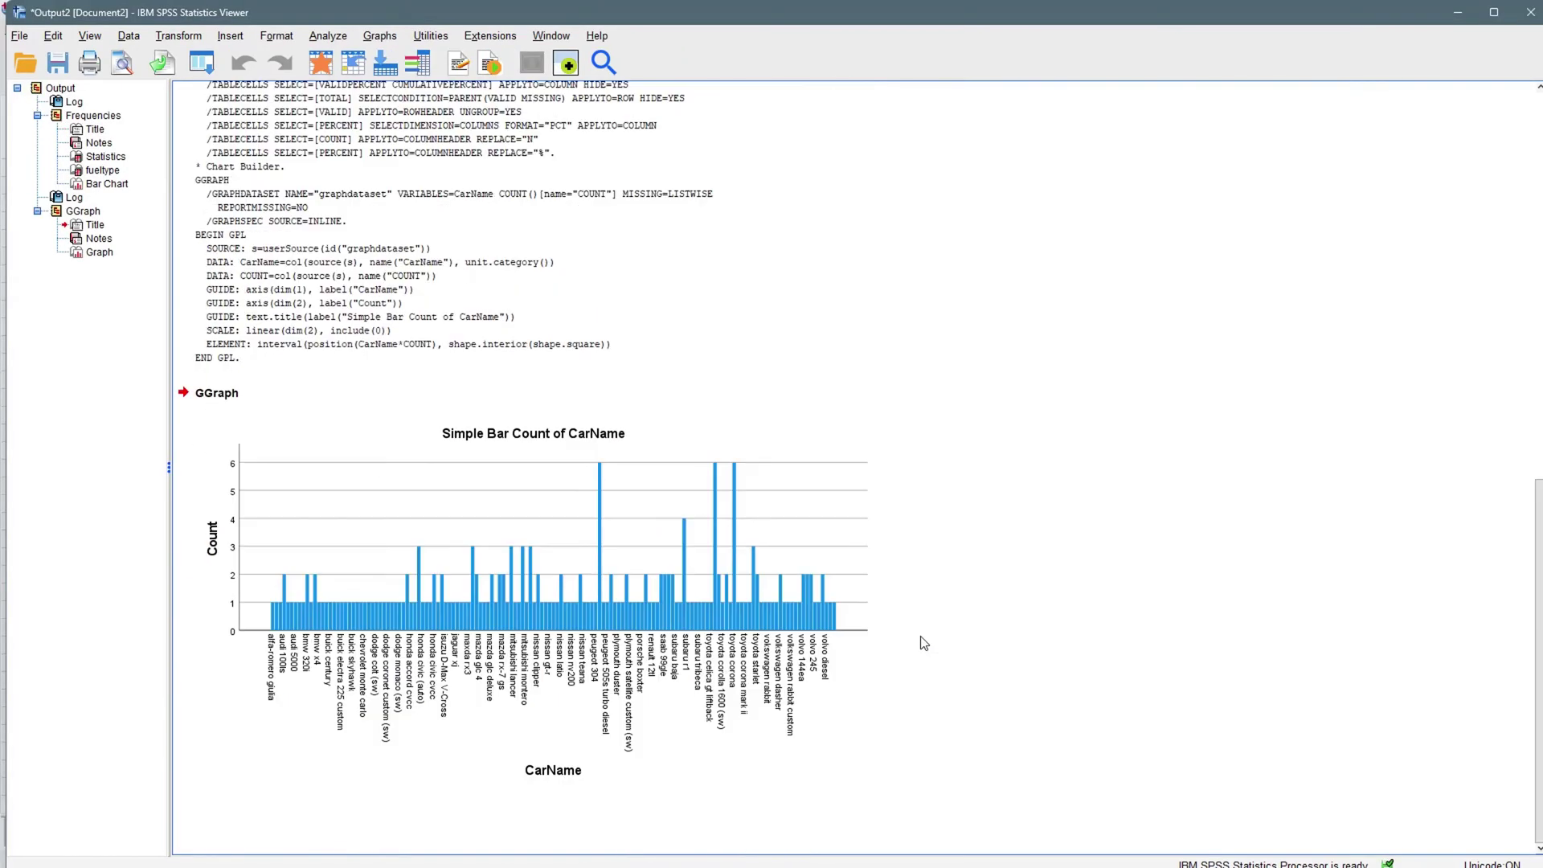
left_click(664, 426)
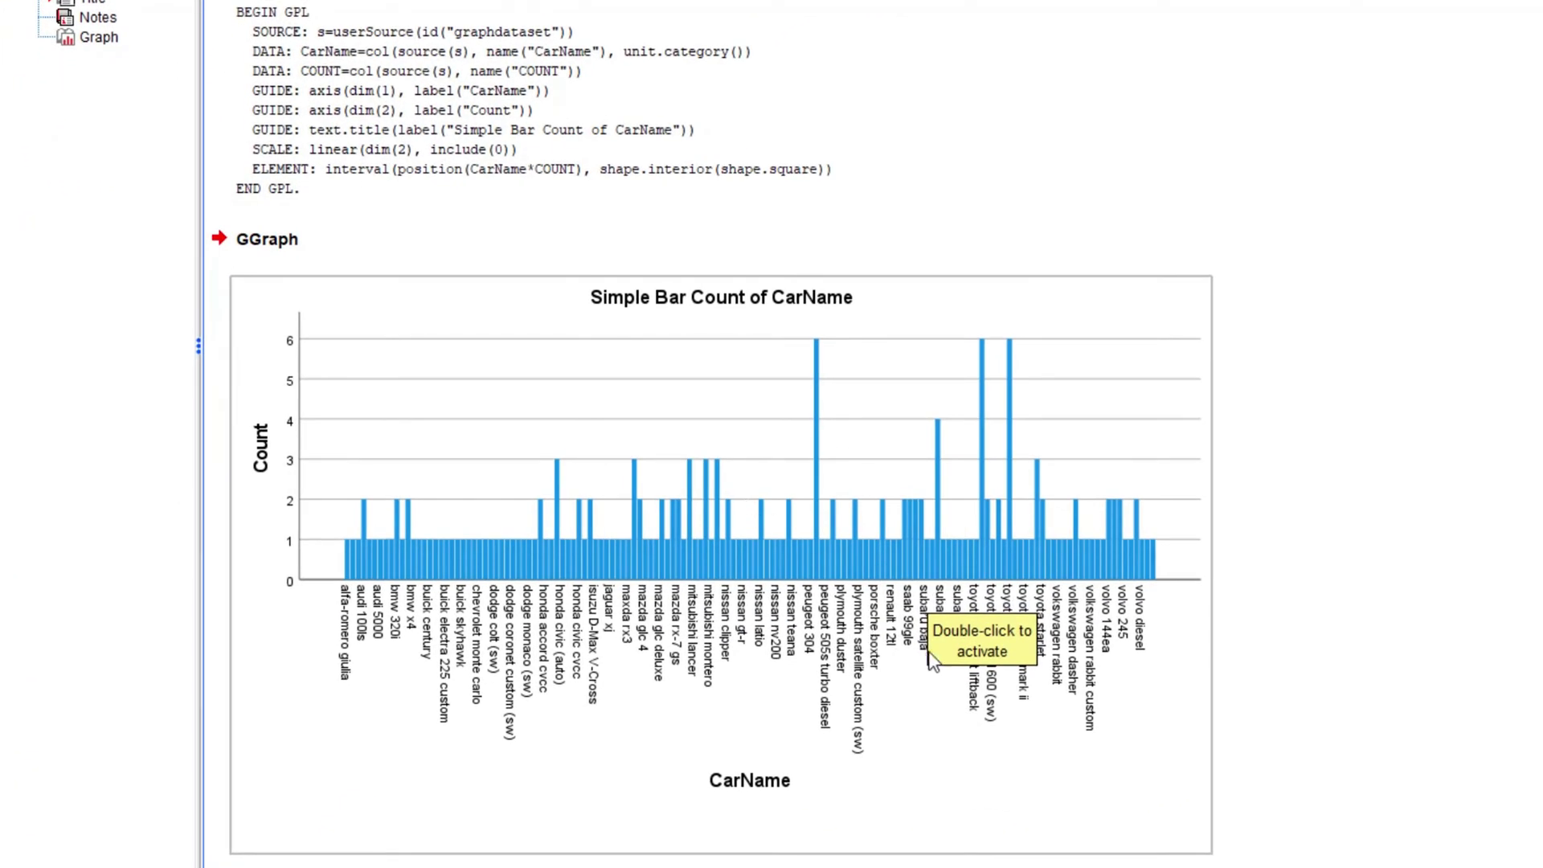
Step: Open the CarName bar chart in the Chart Editor and hide its grid lines
double_click(967, 549)
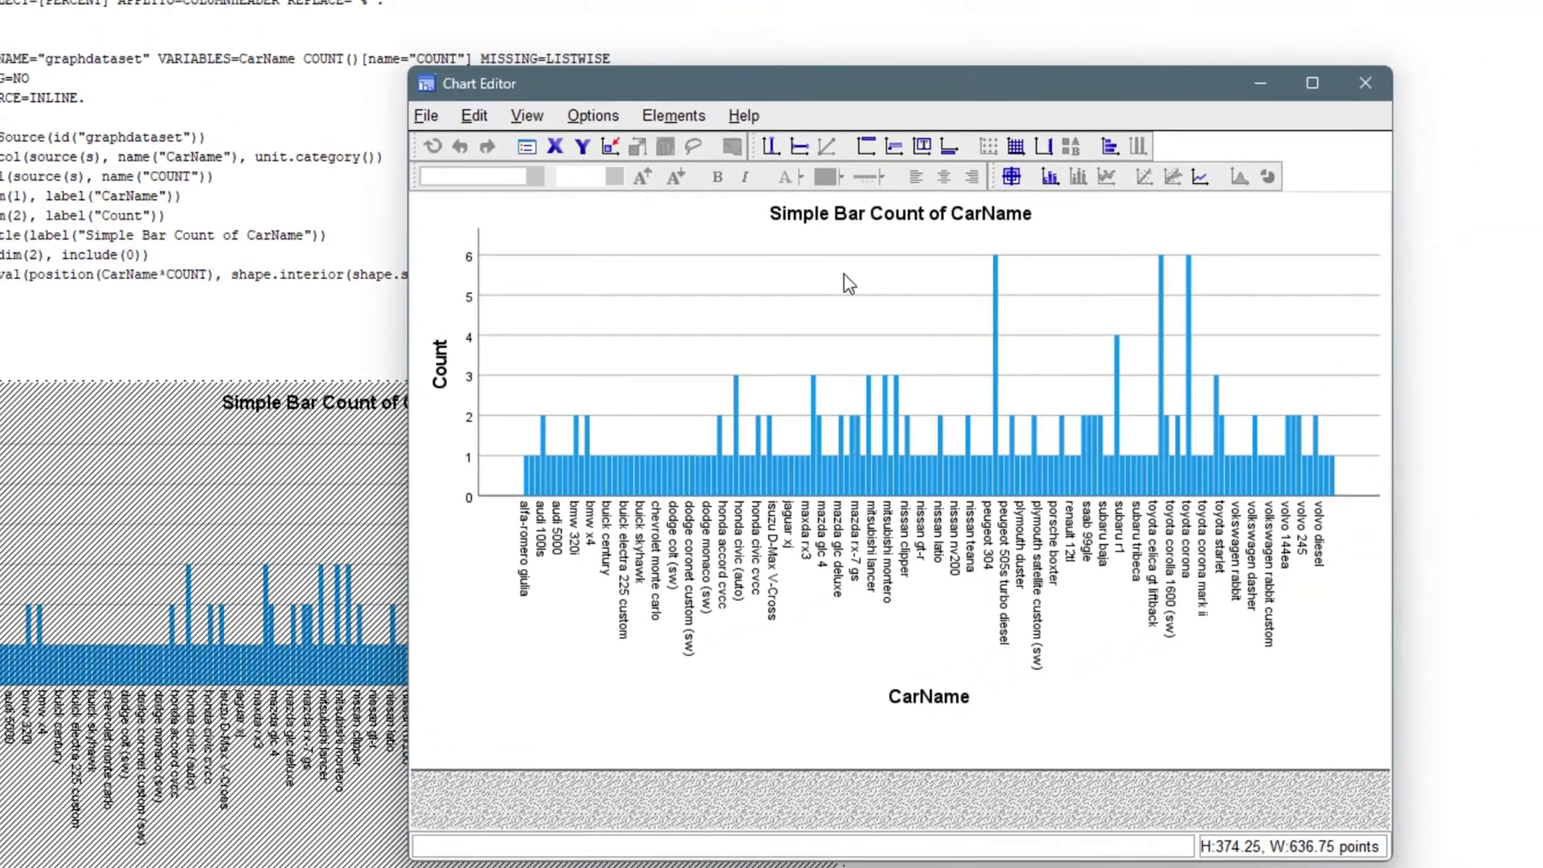
right_click(1151, 195)
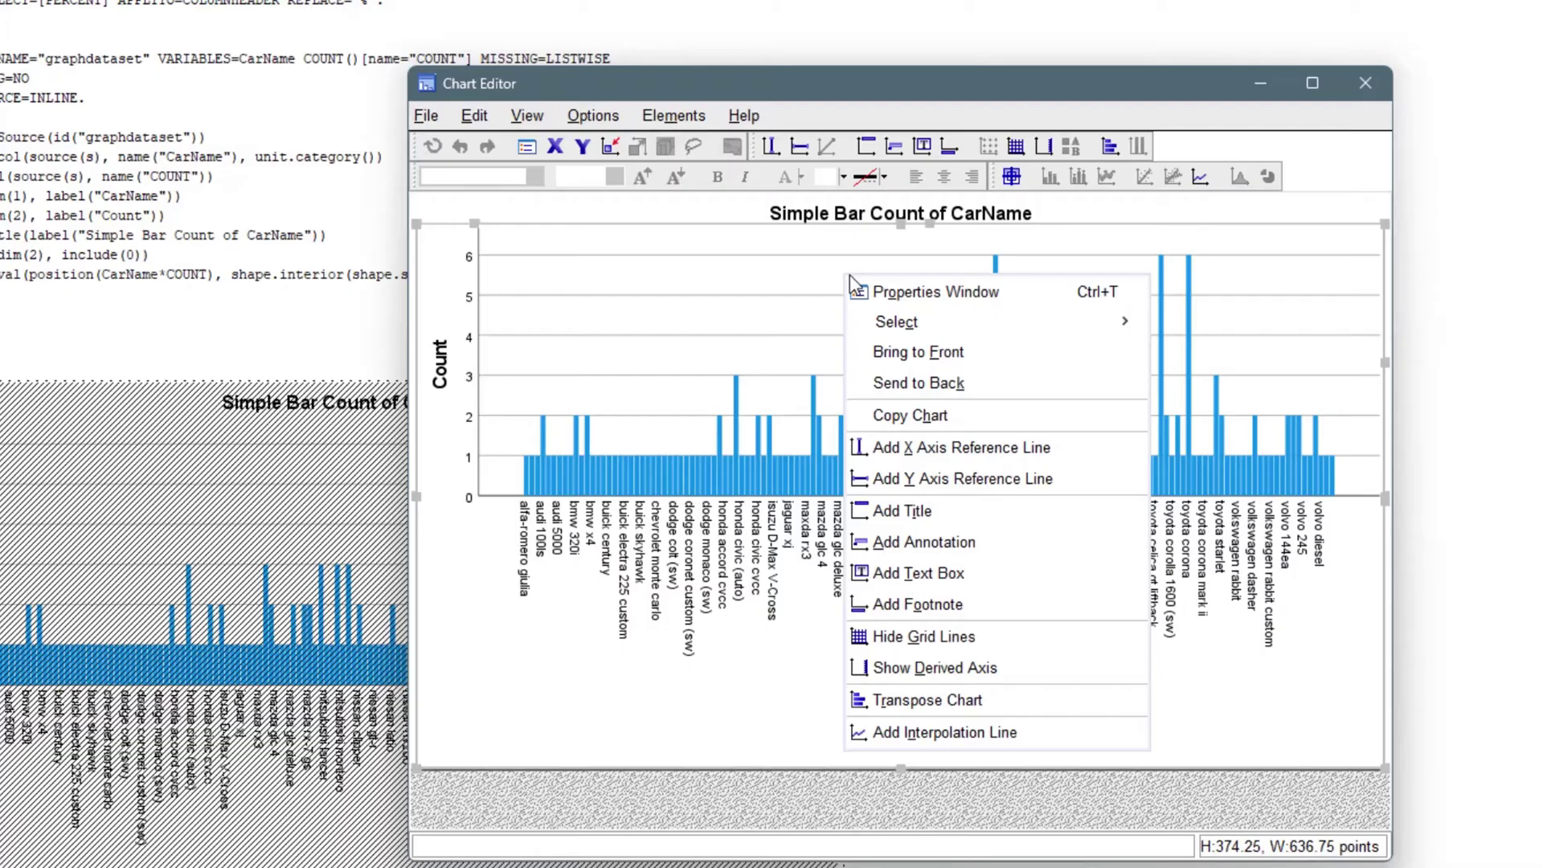
left_click(1033, 642)
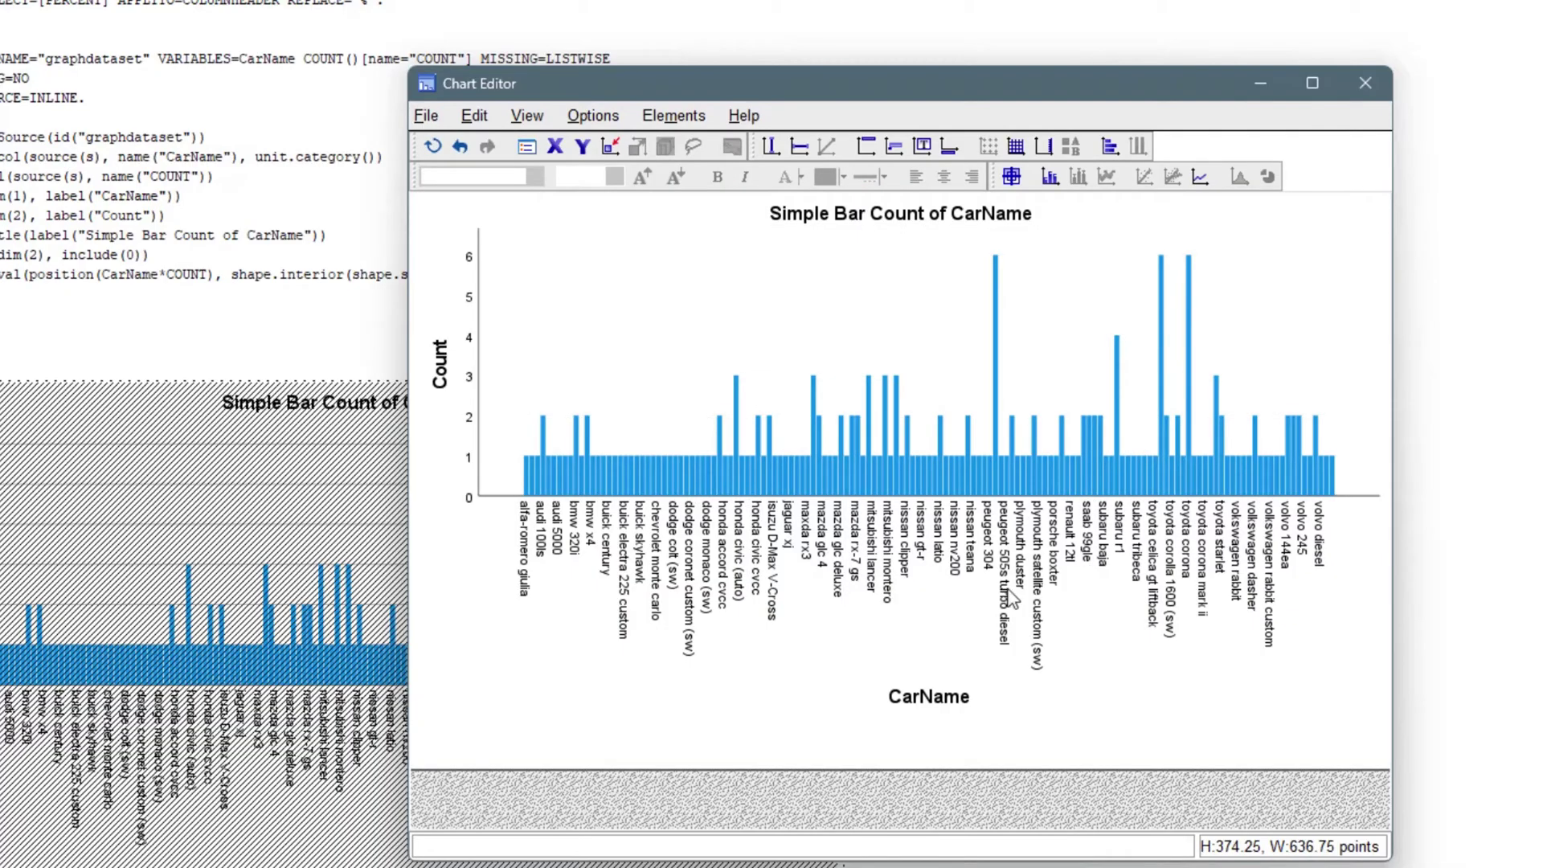
right_click(828, 294)
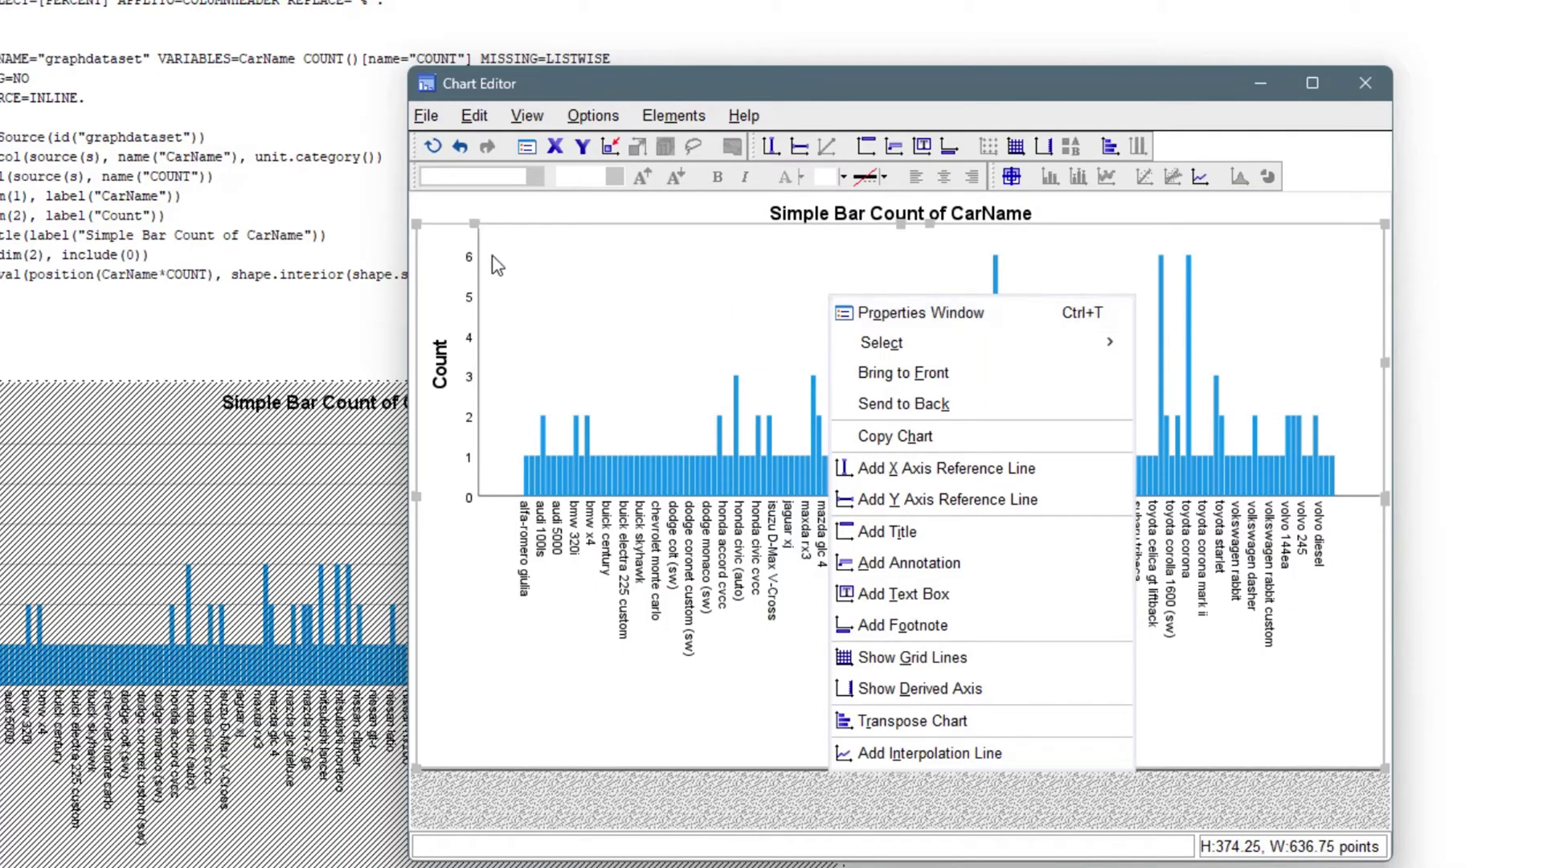
left_click(808, 219)
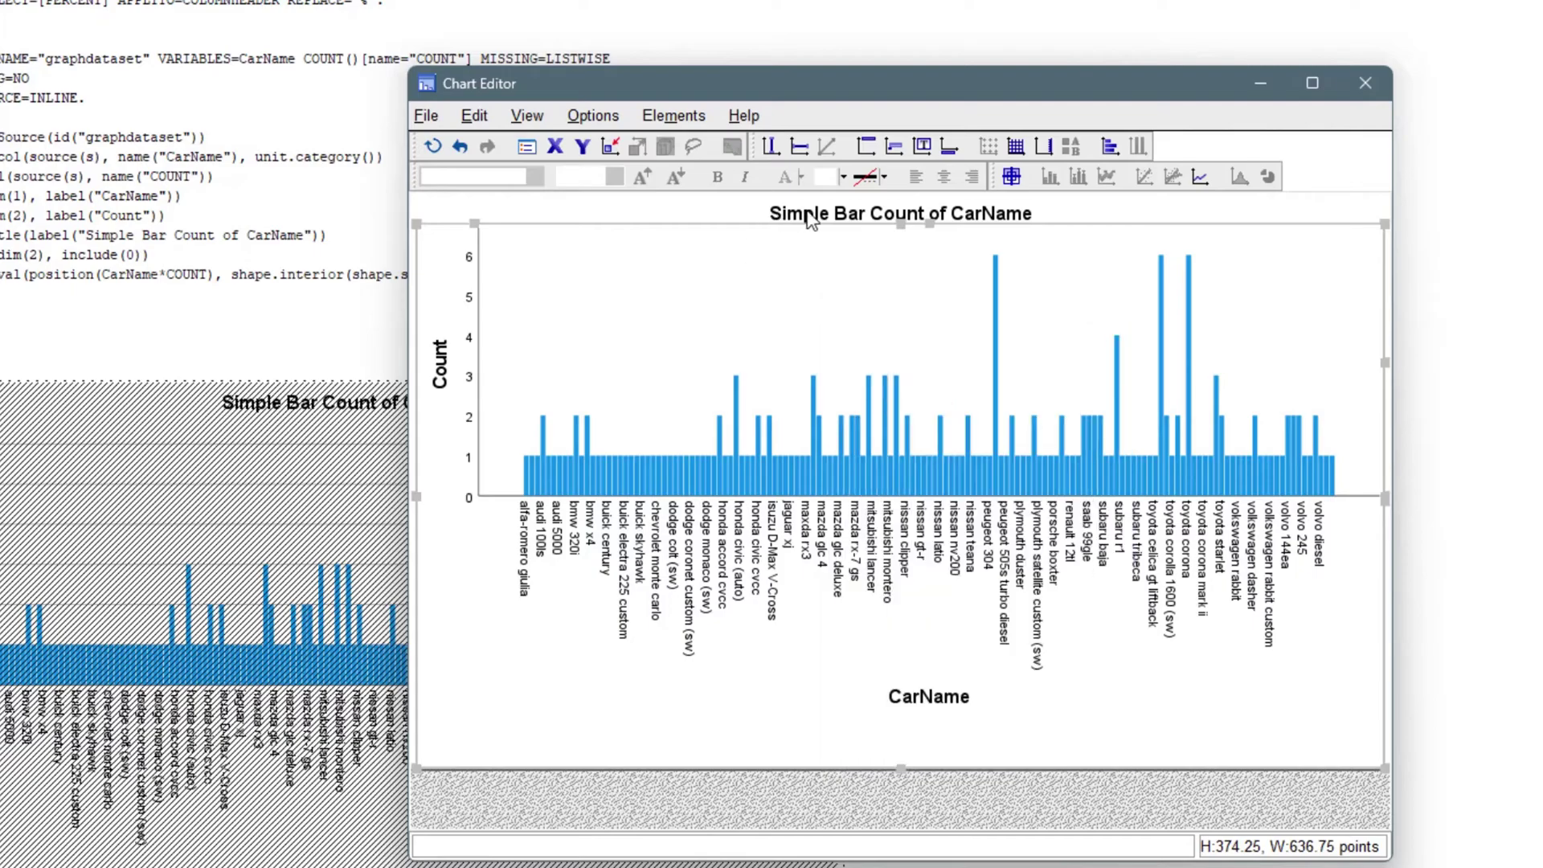
left_click(960, 212)
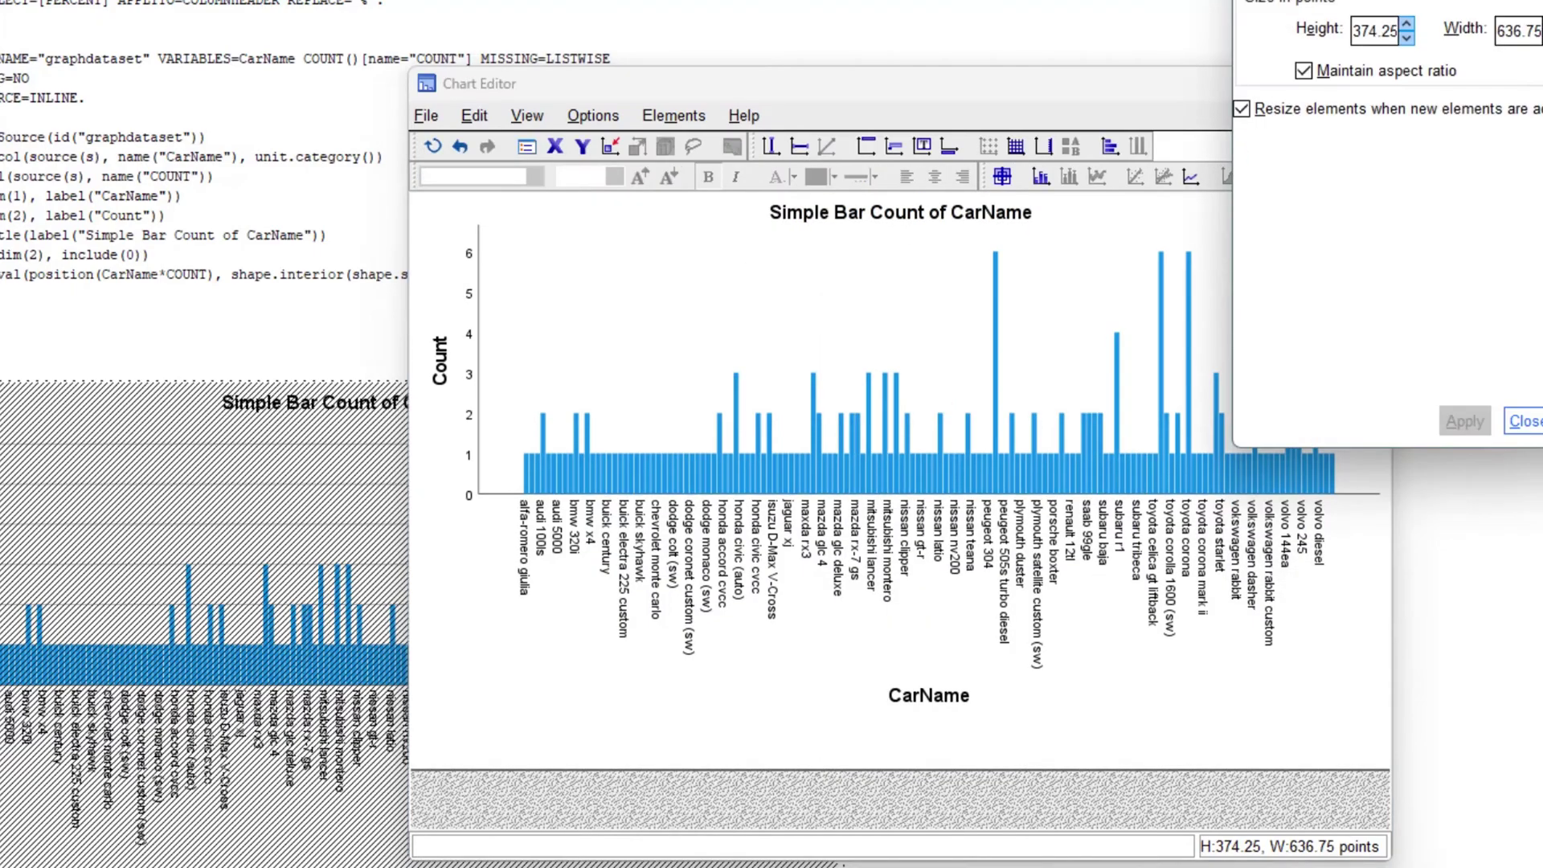
left_click(876, 234)
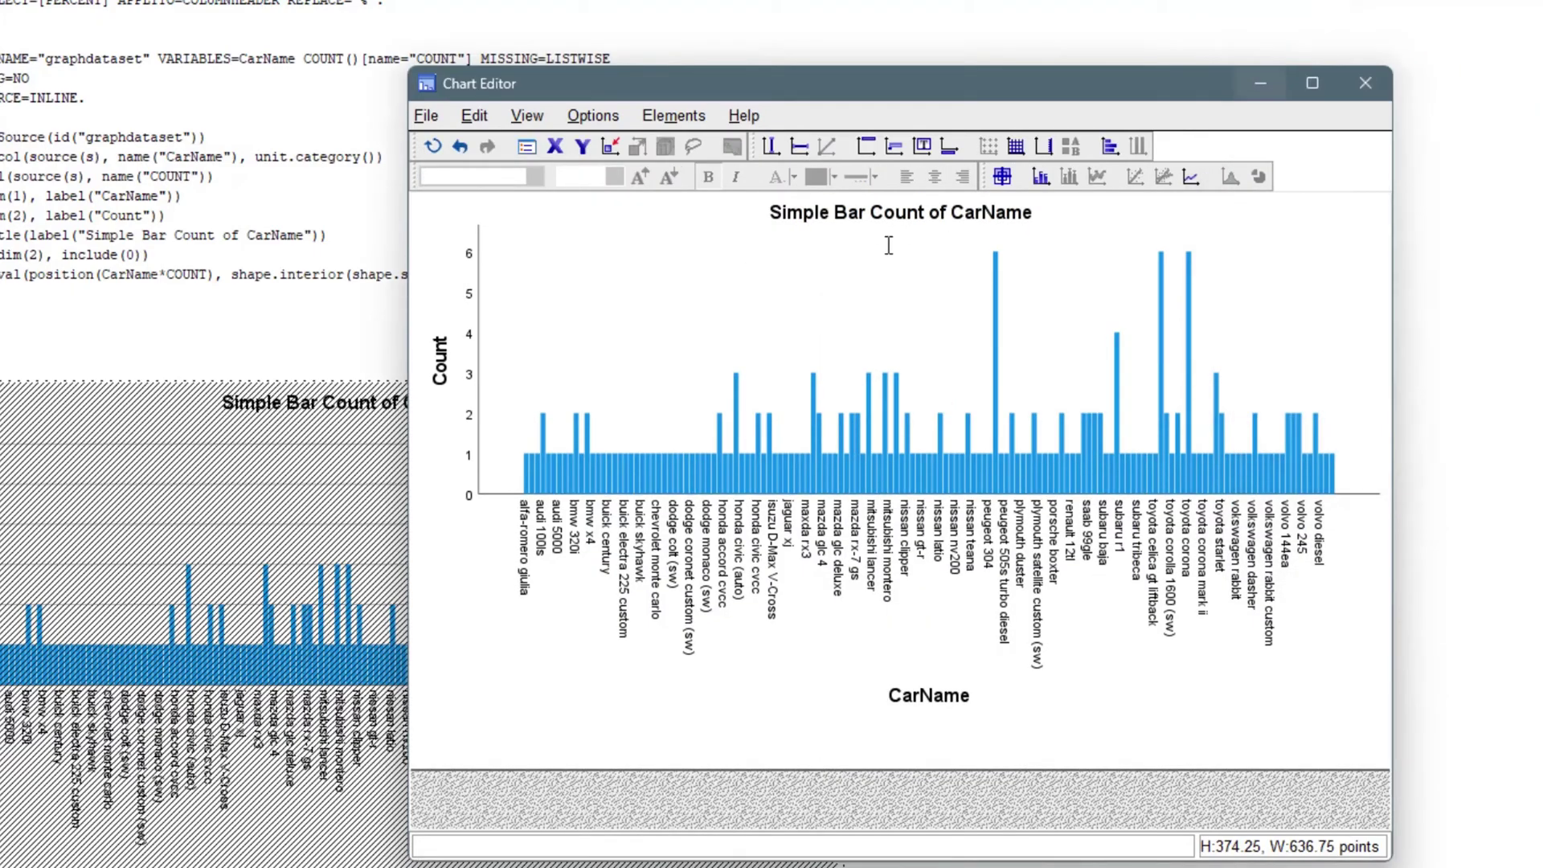
Step: Display outside major ticks on the Count axis of the CarName chart and close the Chart Editor
left_click(470, 253)
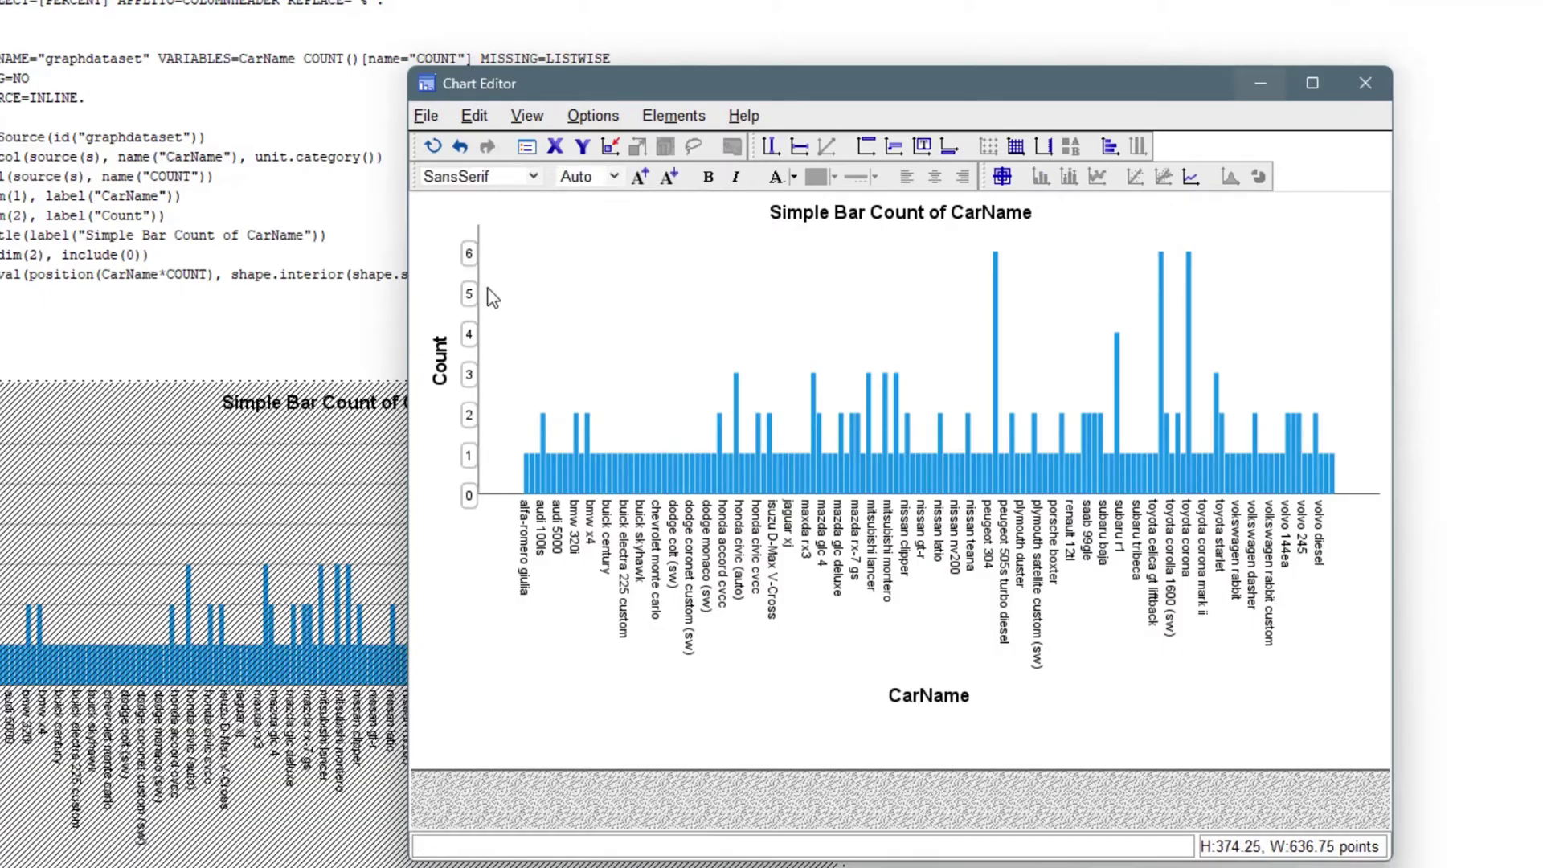
double_click(471, 255)
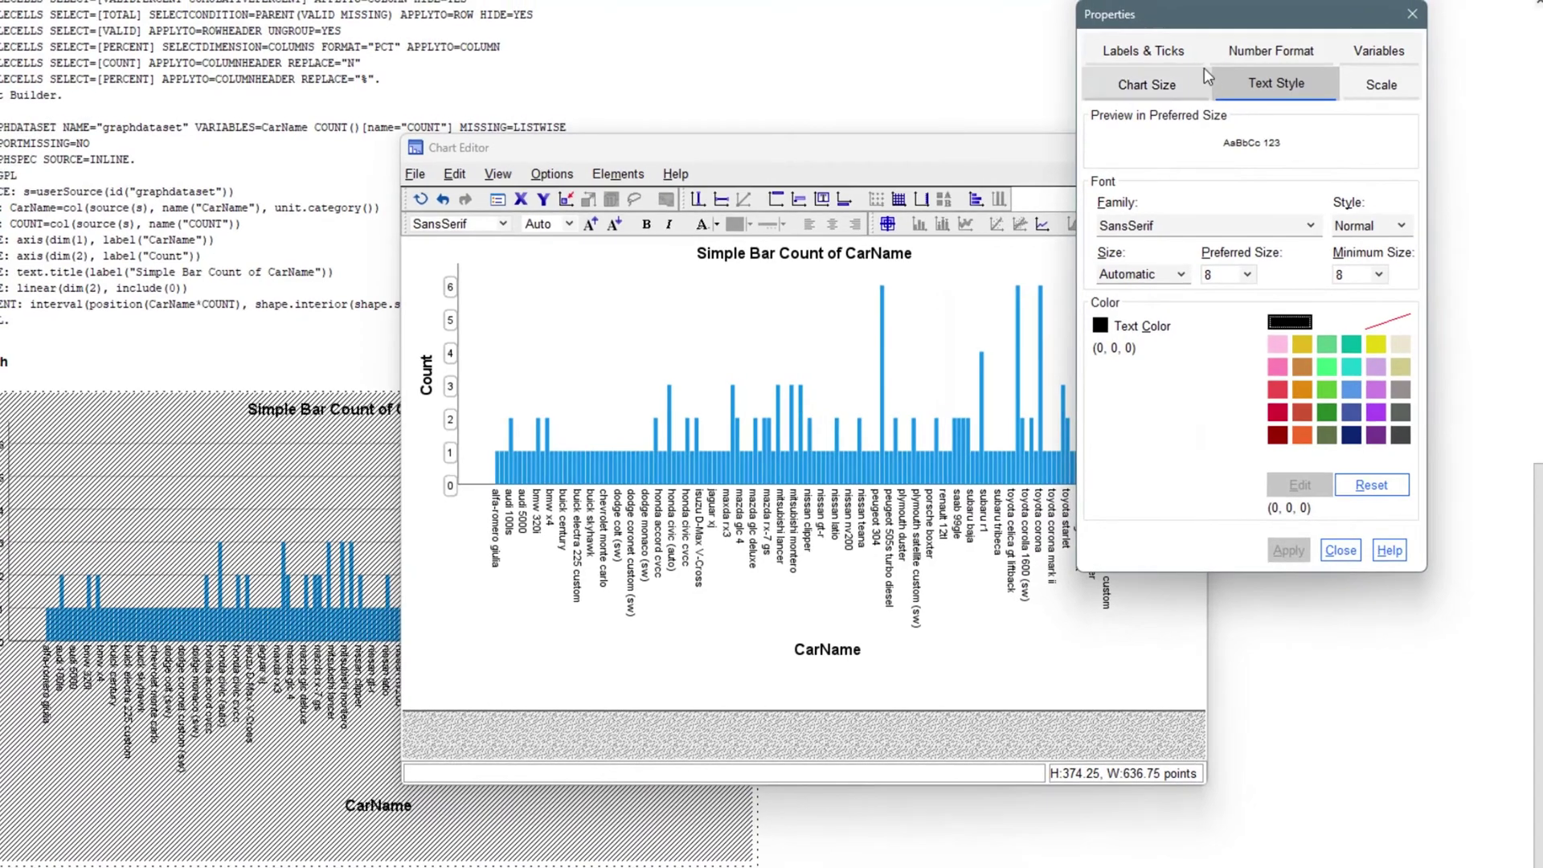
left_click(1157, 48)
left_click(1106, 364)
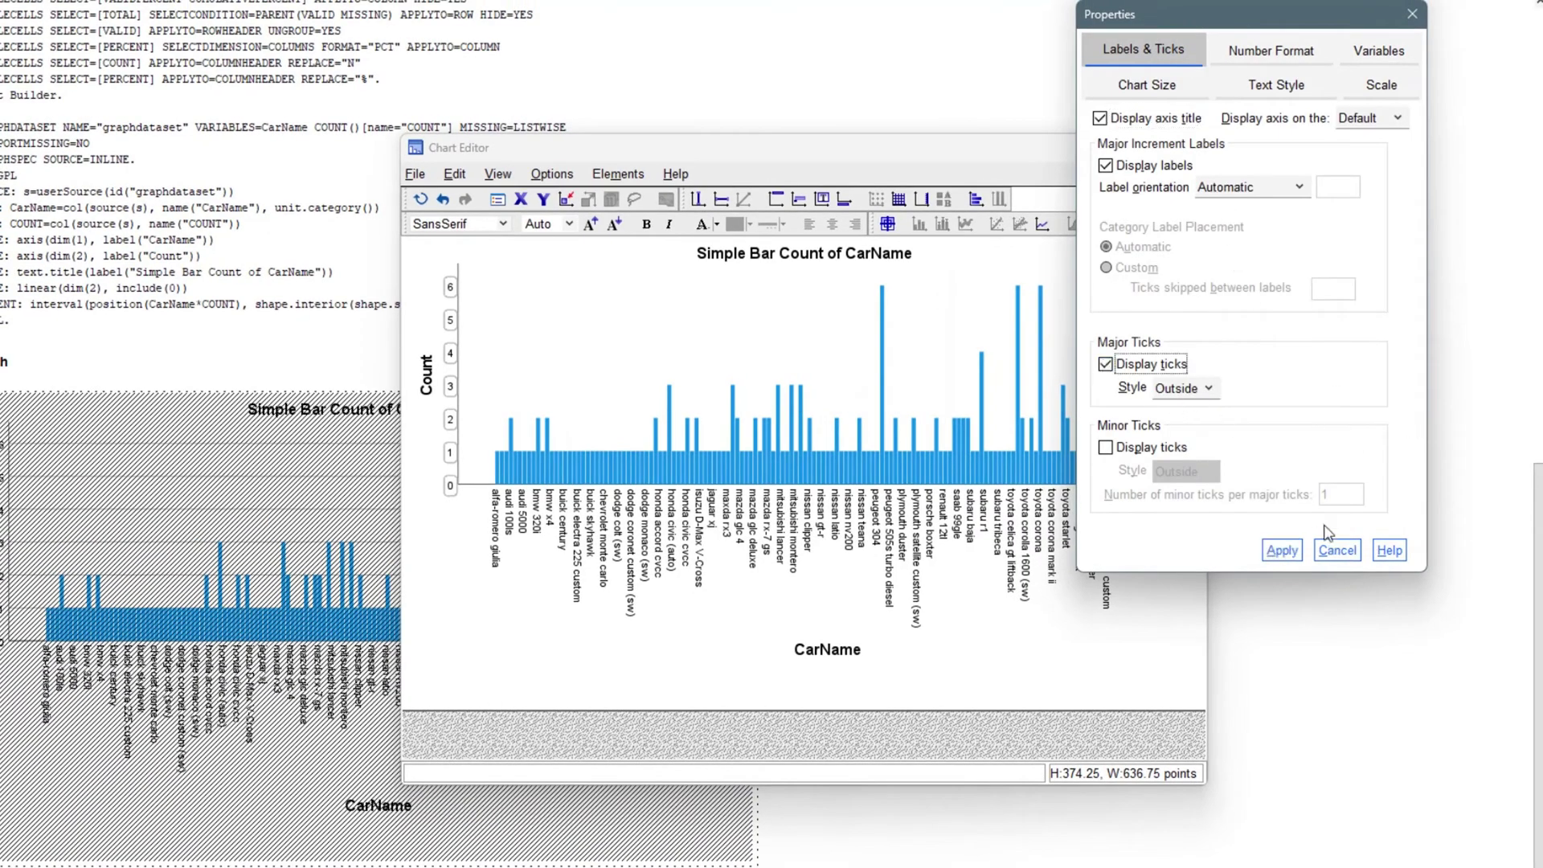
left_click(1281, 551)
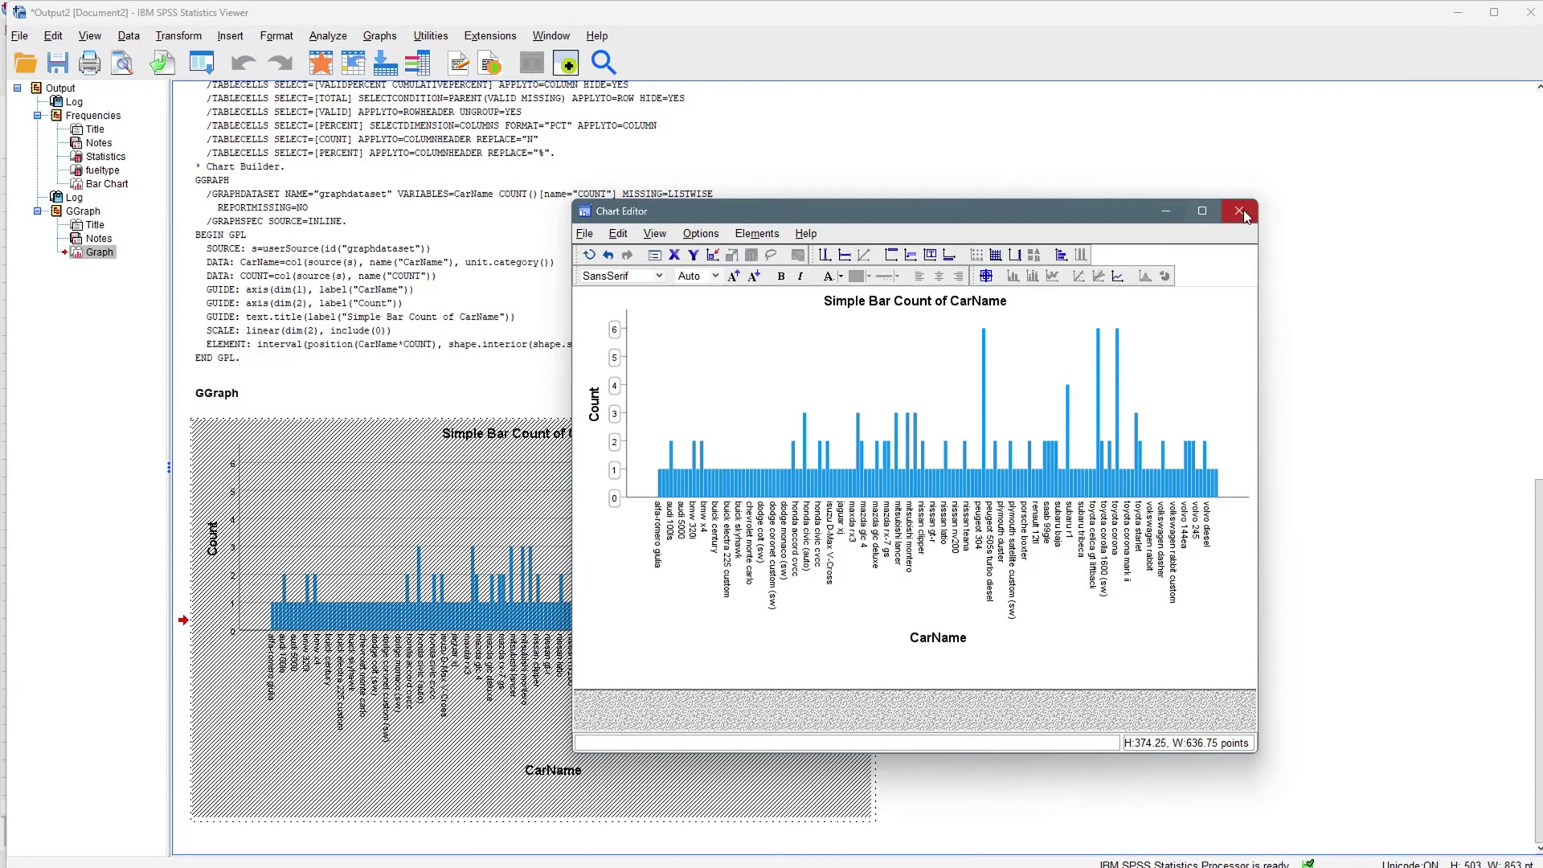
left_click(1242, 217)
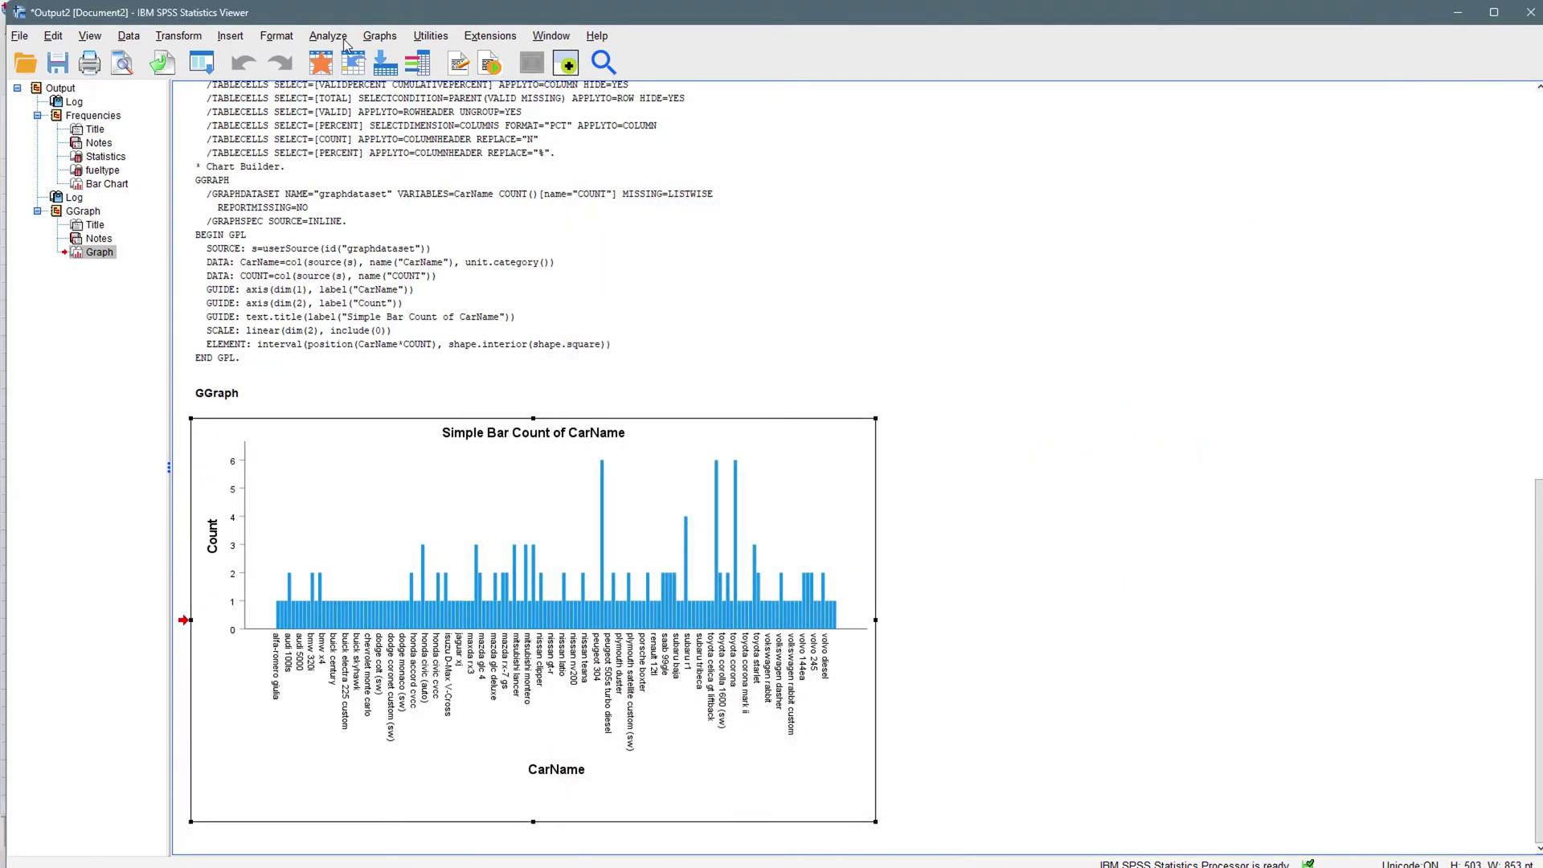
Step: Build a simple bar chart with carbody on the X-axis and Count as the statistic
left_click(341, 41)
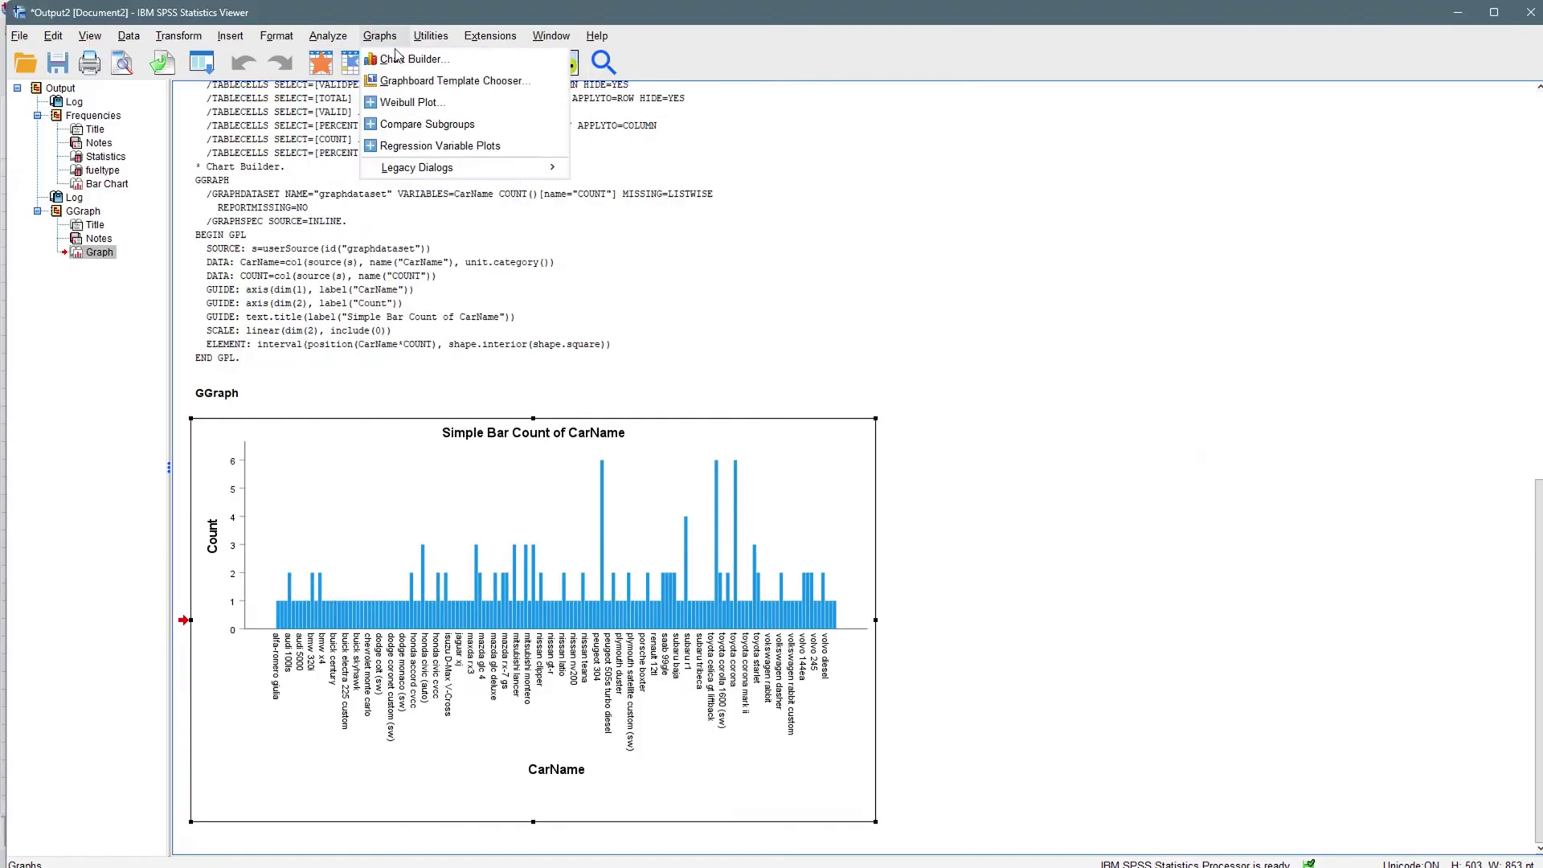
left_click(397, 57)
left_click_drag(470, 259, 522, 347)
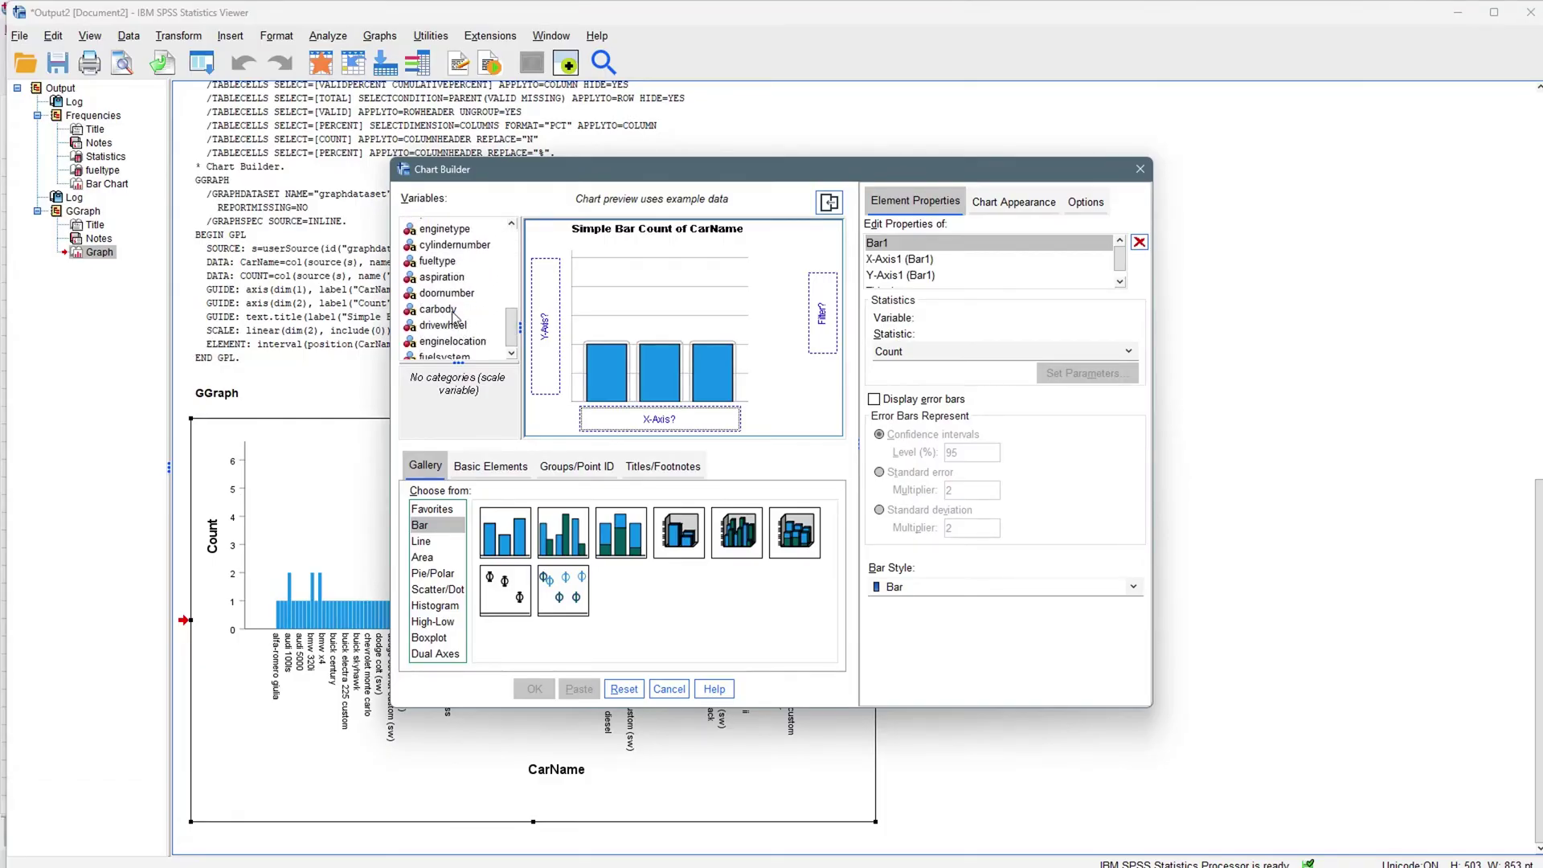
left_click_drag(450, 310, 659, 418)
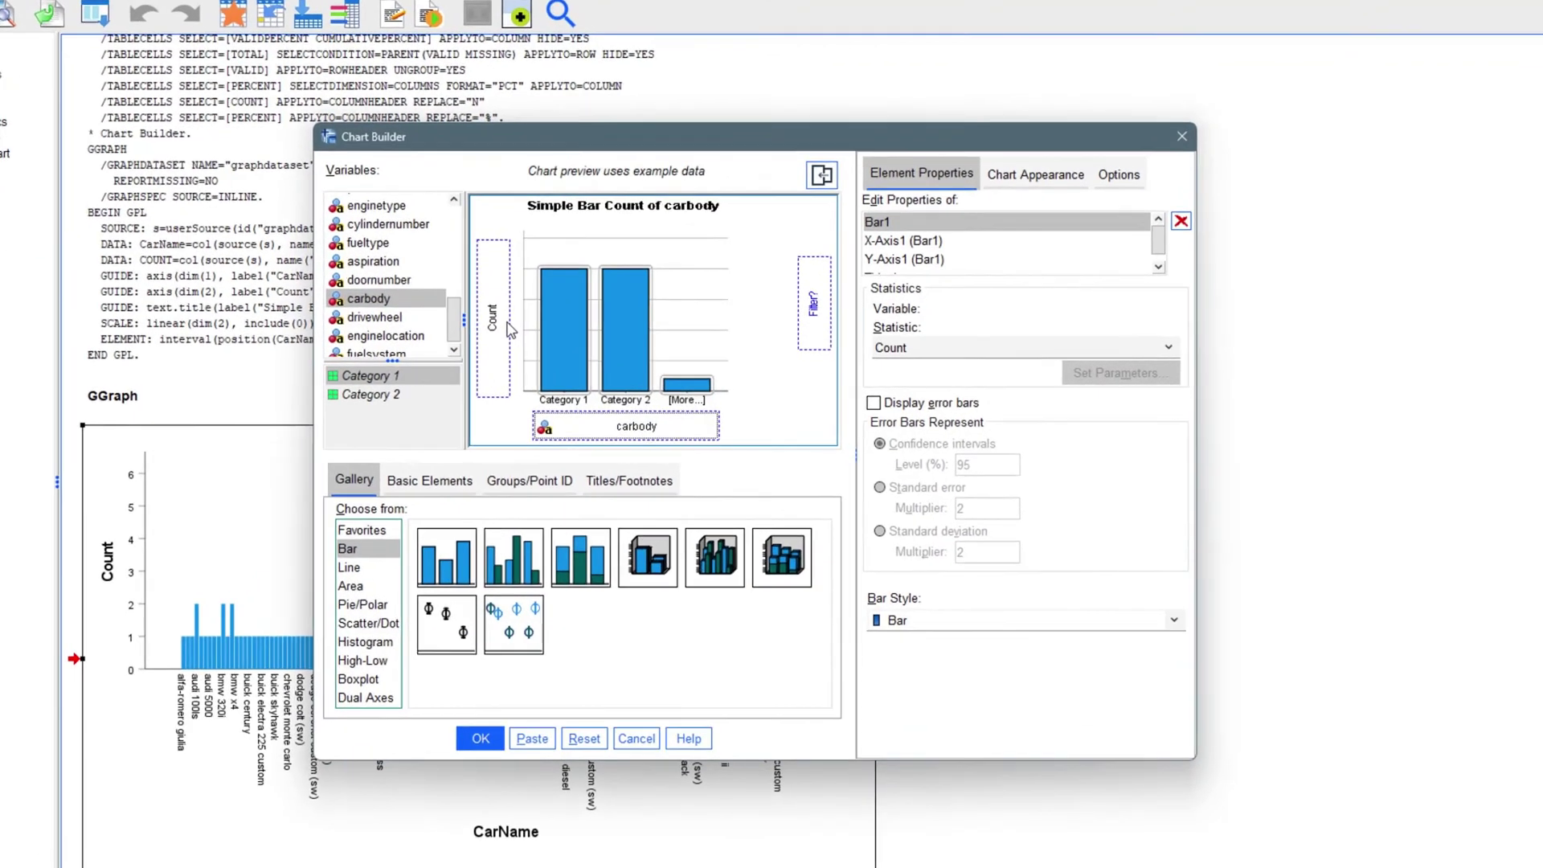
left_click(480, 738)
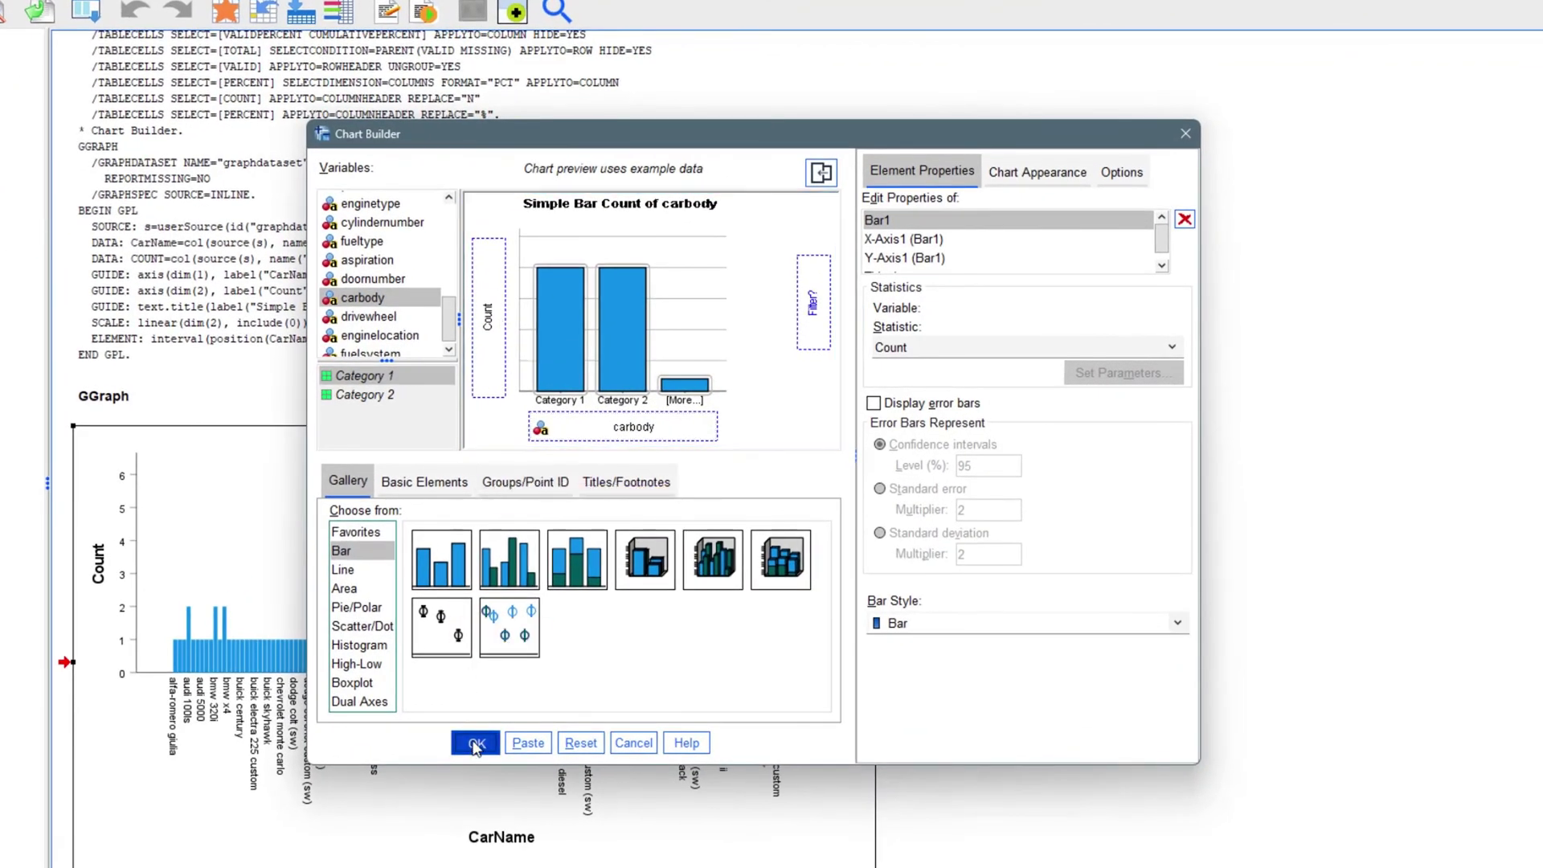
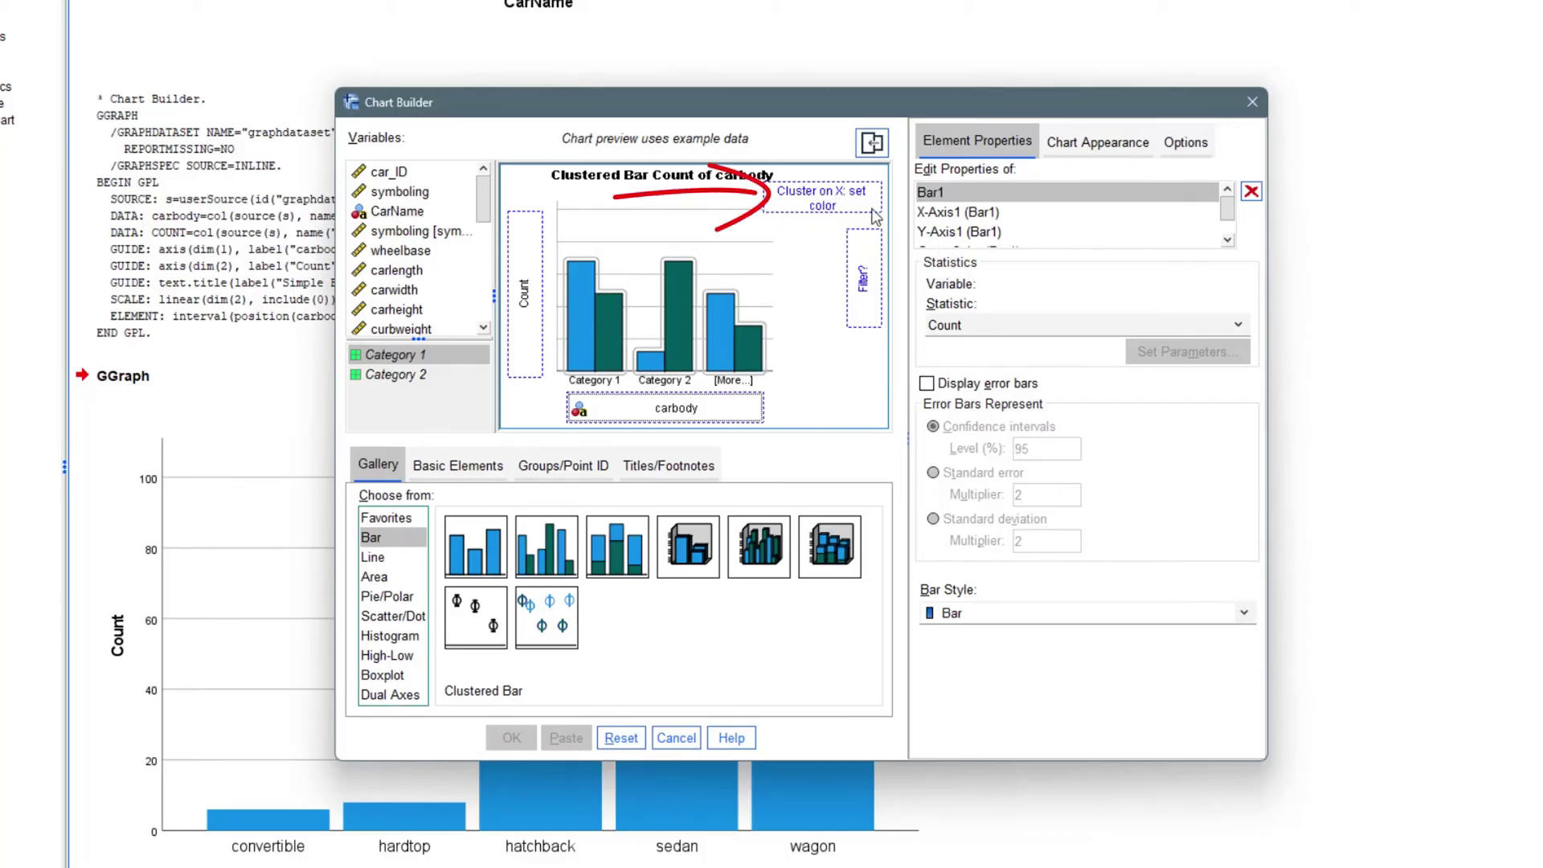
Step: Cluster the carbody bars by enginetype and generate the clustered bar chart
left_click(483, 331)
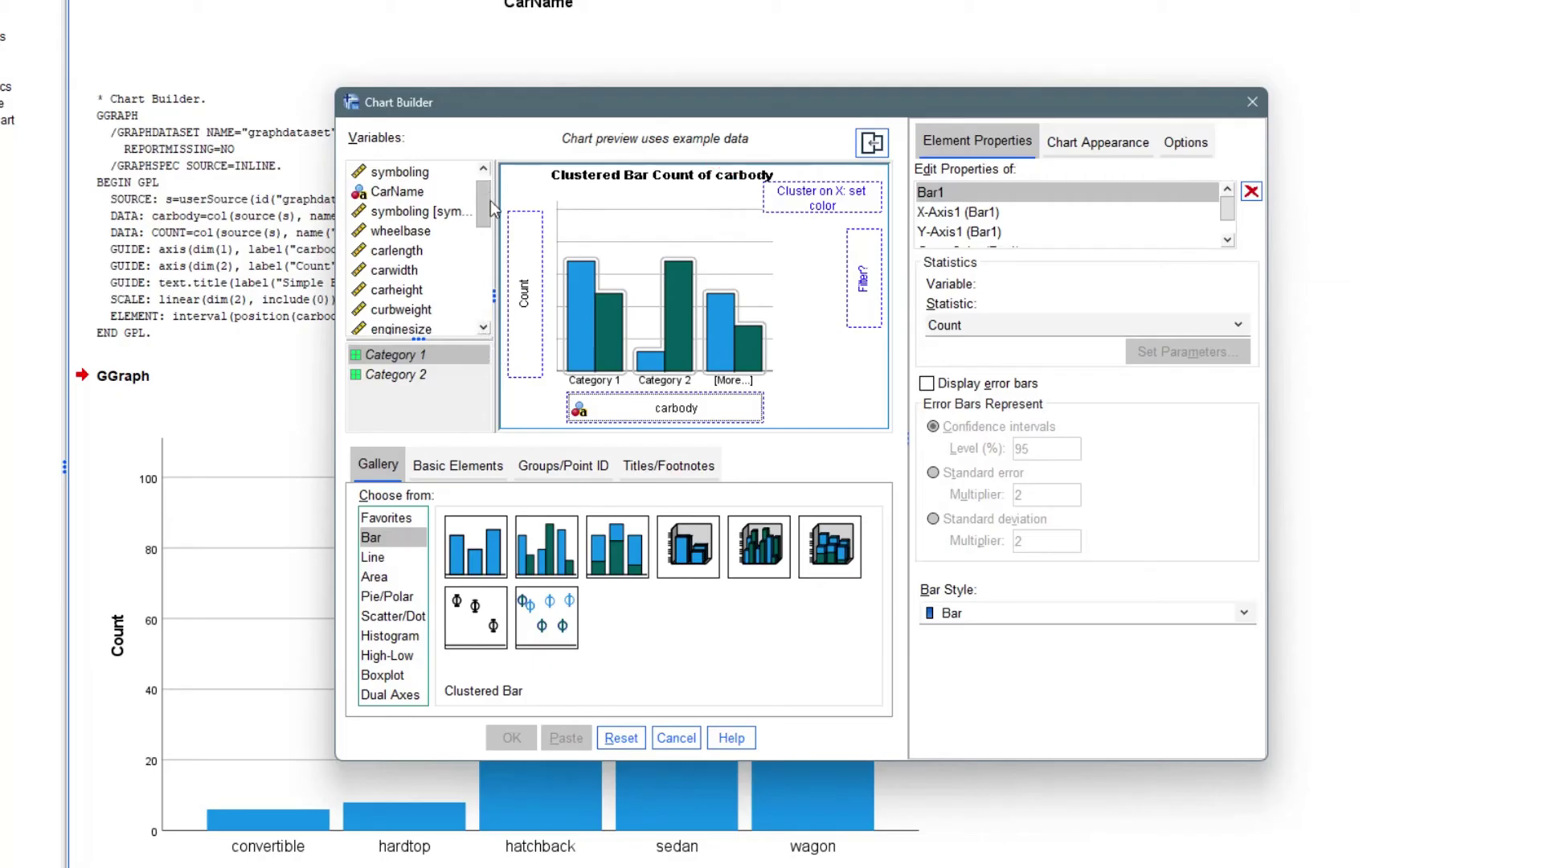
left_click_drag(490, 186, 490, 283)
left_click(514, 304)
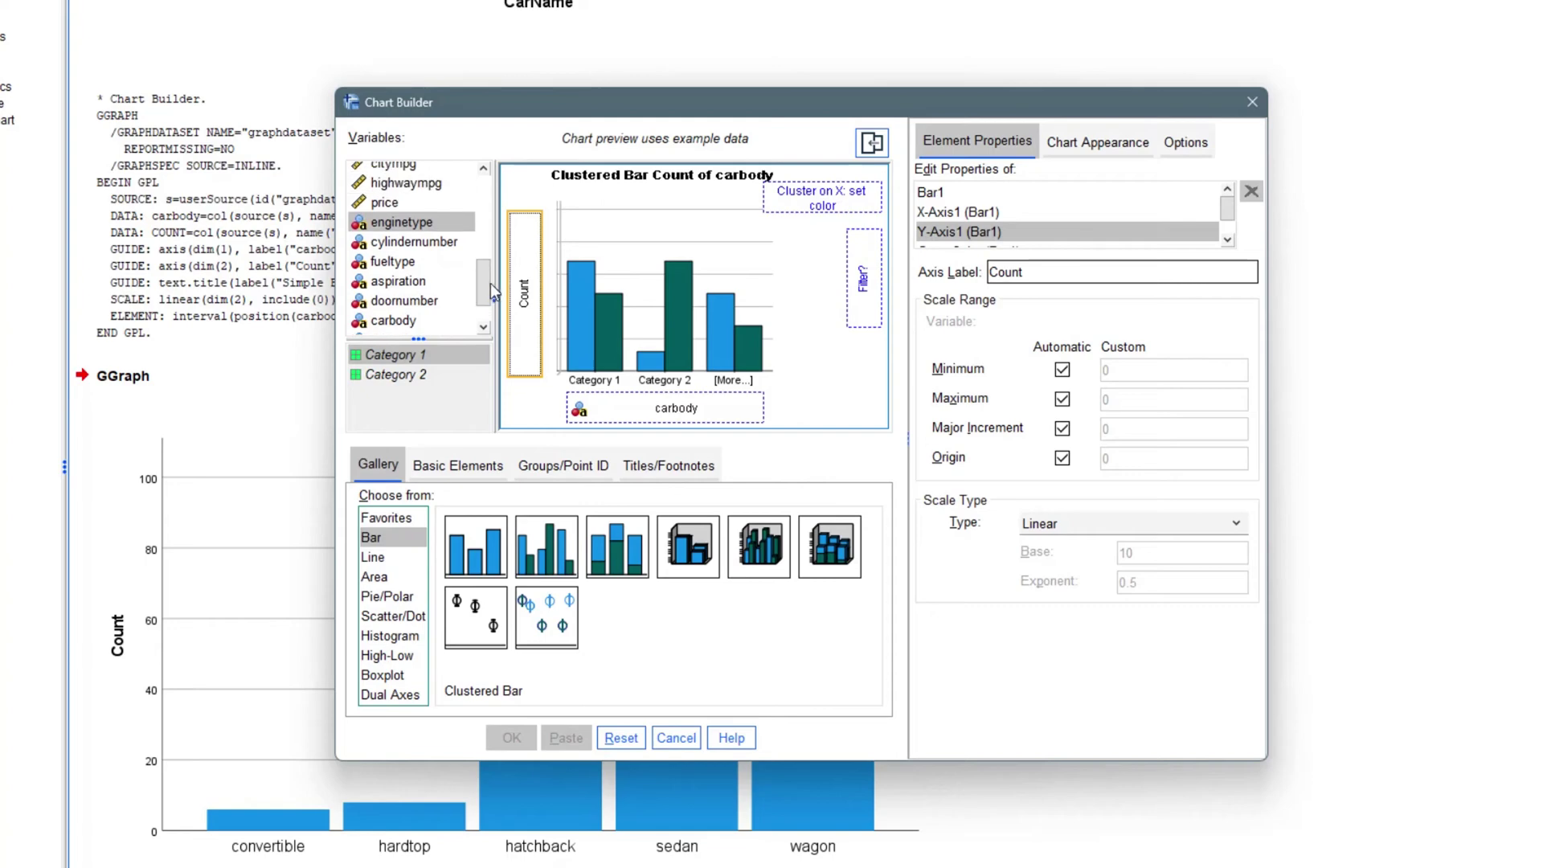
left_click_drag(450, 225, 820, 198)
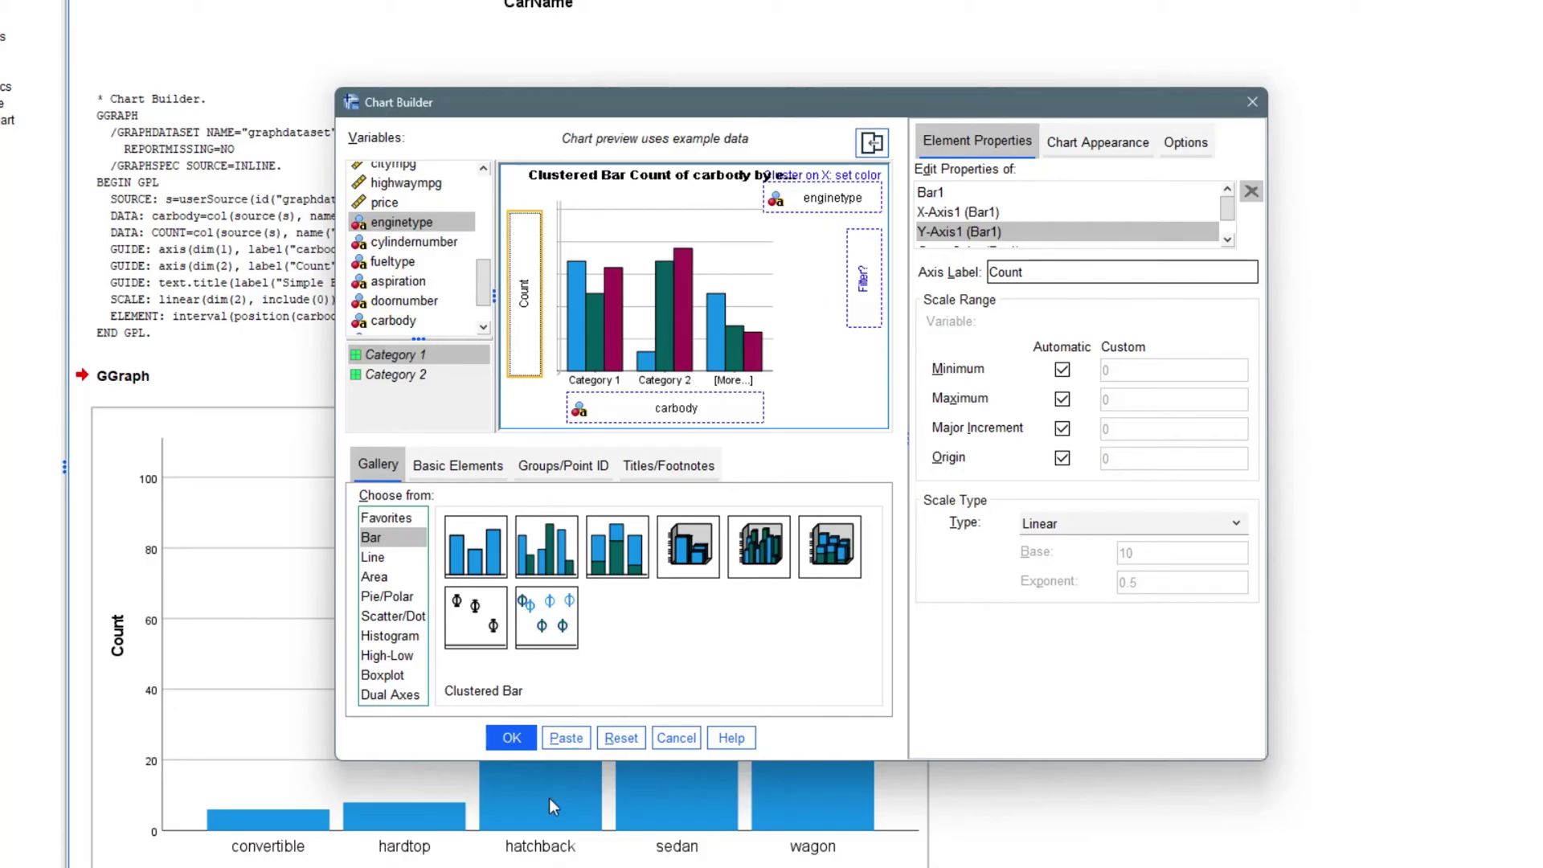
left_click(512, 738)
scroll(747, 808, "down", 5)
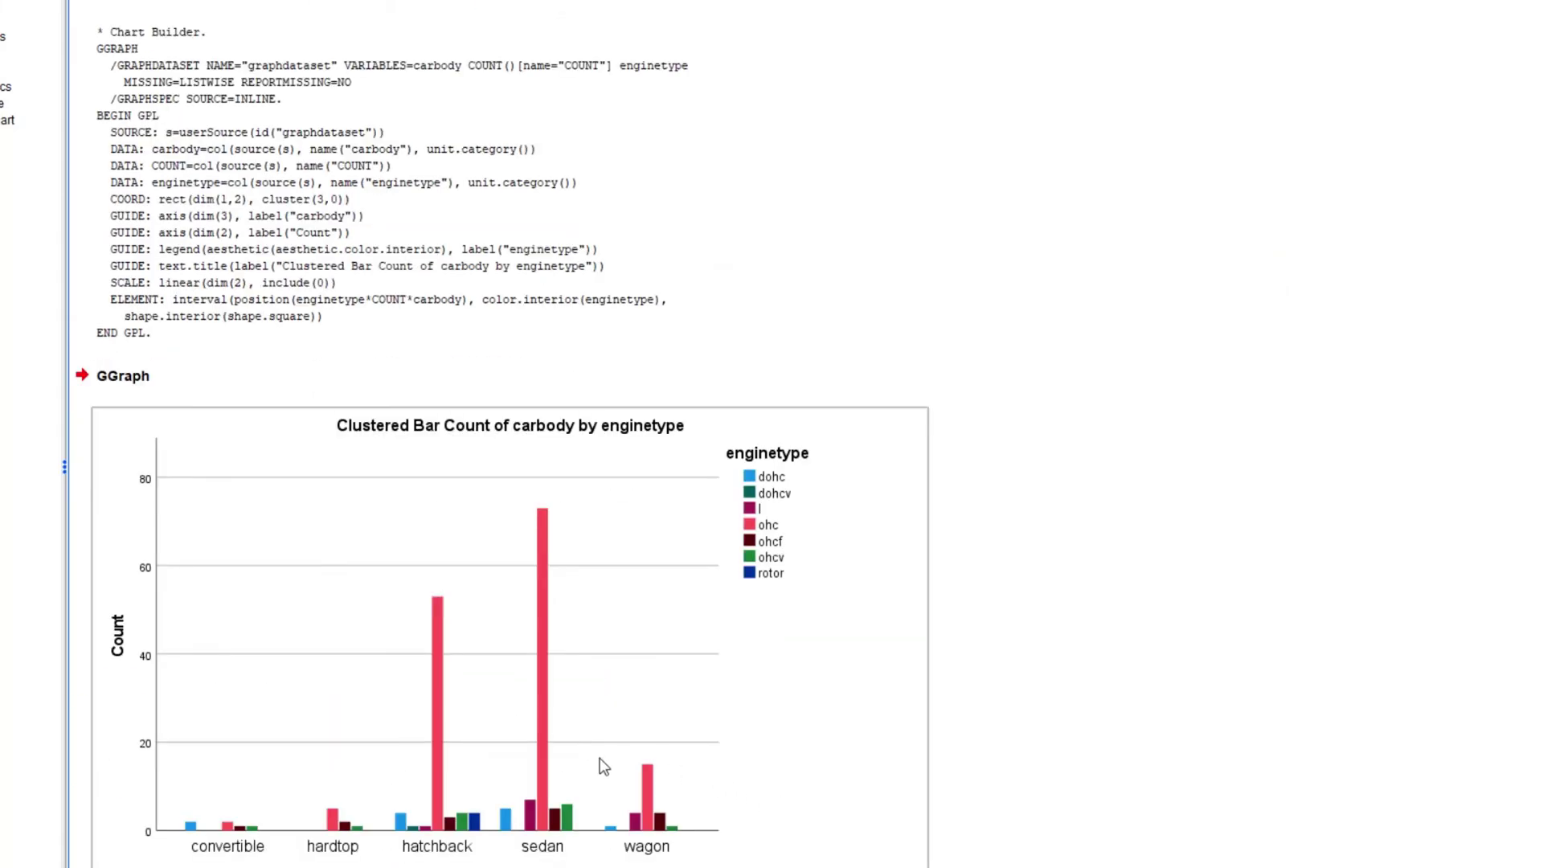
Step: Open the clustered carbody by enginetype chart in the Chart Editor and replace its title with "GROUPED BAR CHART"
scroll(746, 738, "down", 1)
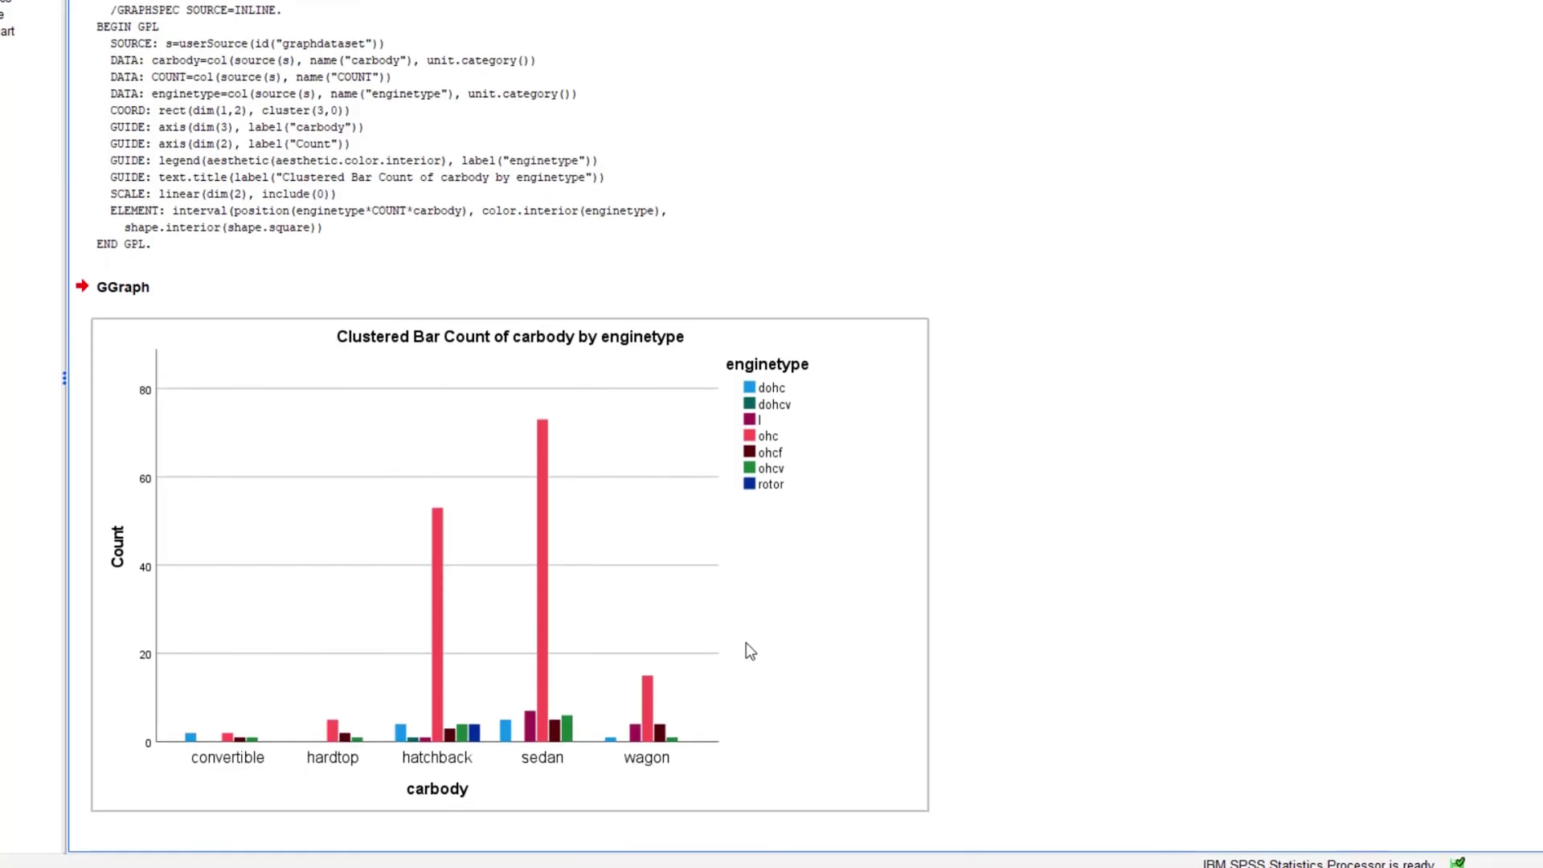
left_click(746, 642)
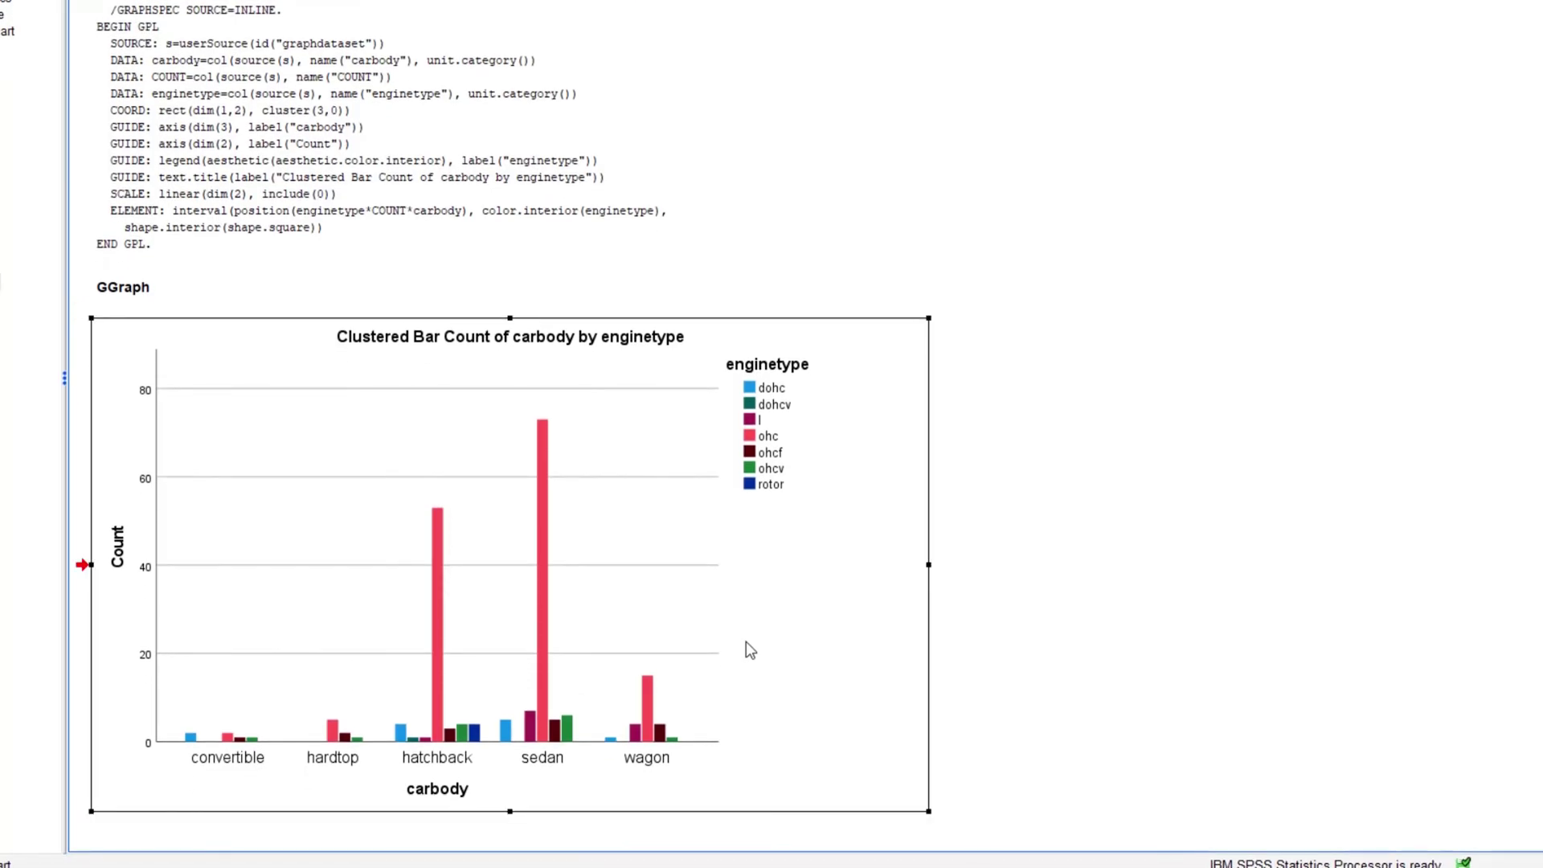
double_click(746, 642)
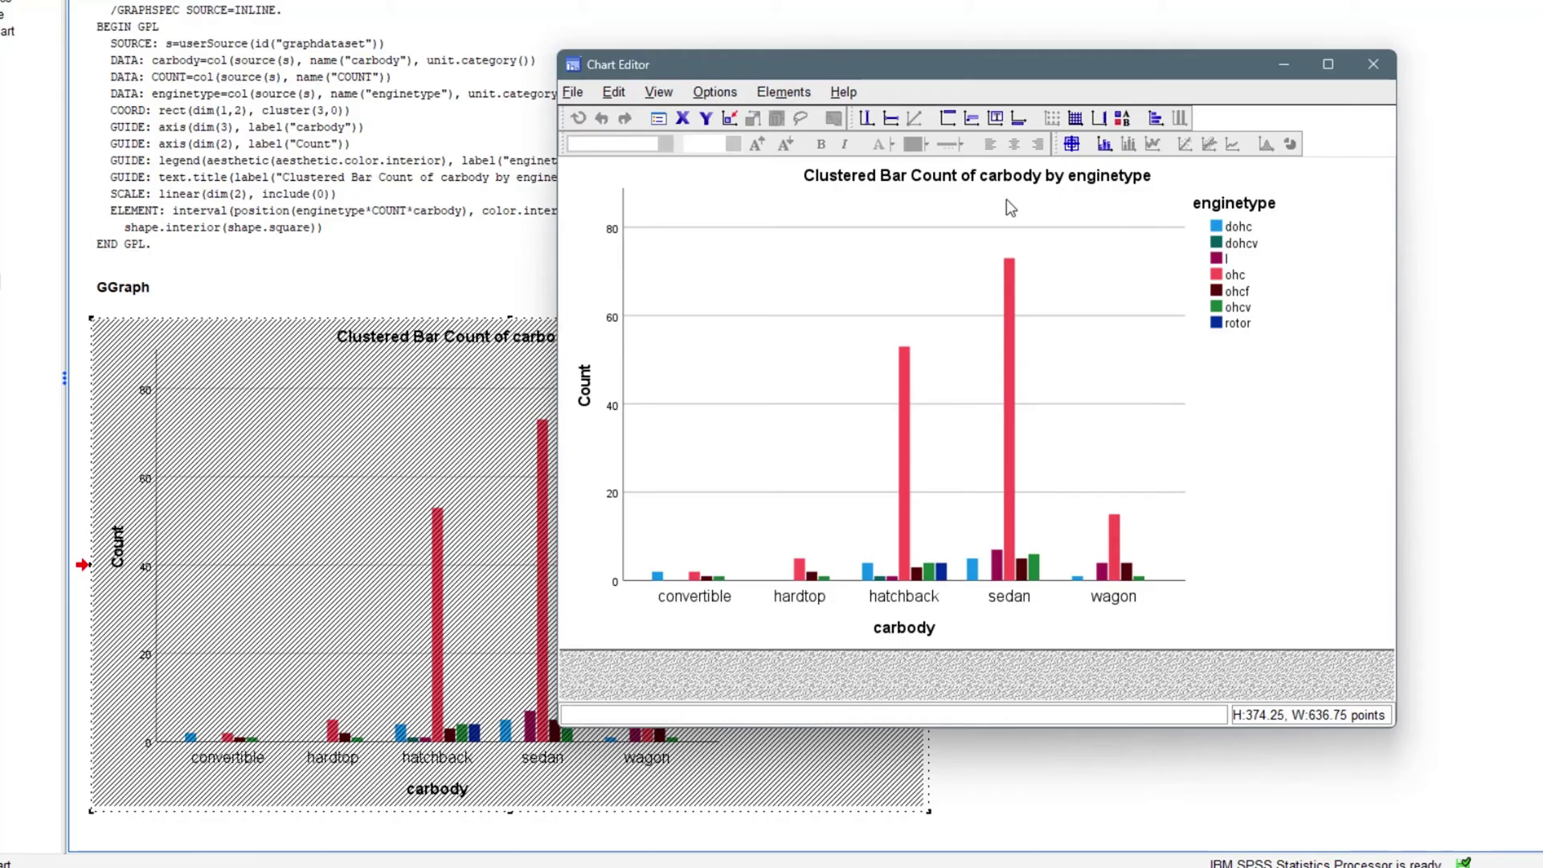
left_click(593, 388)
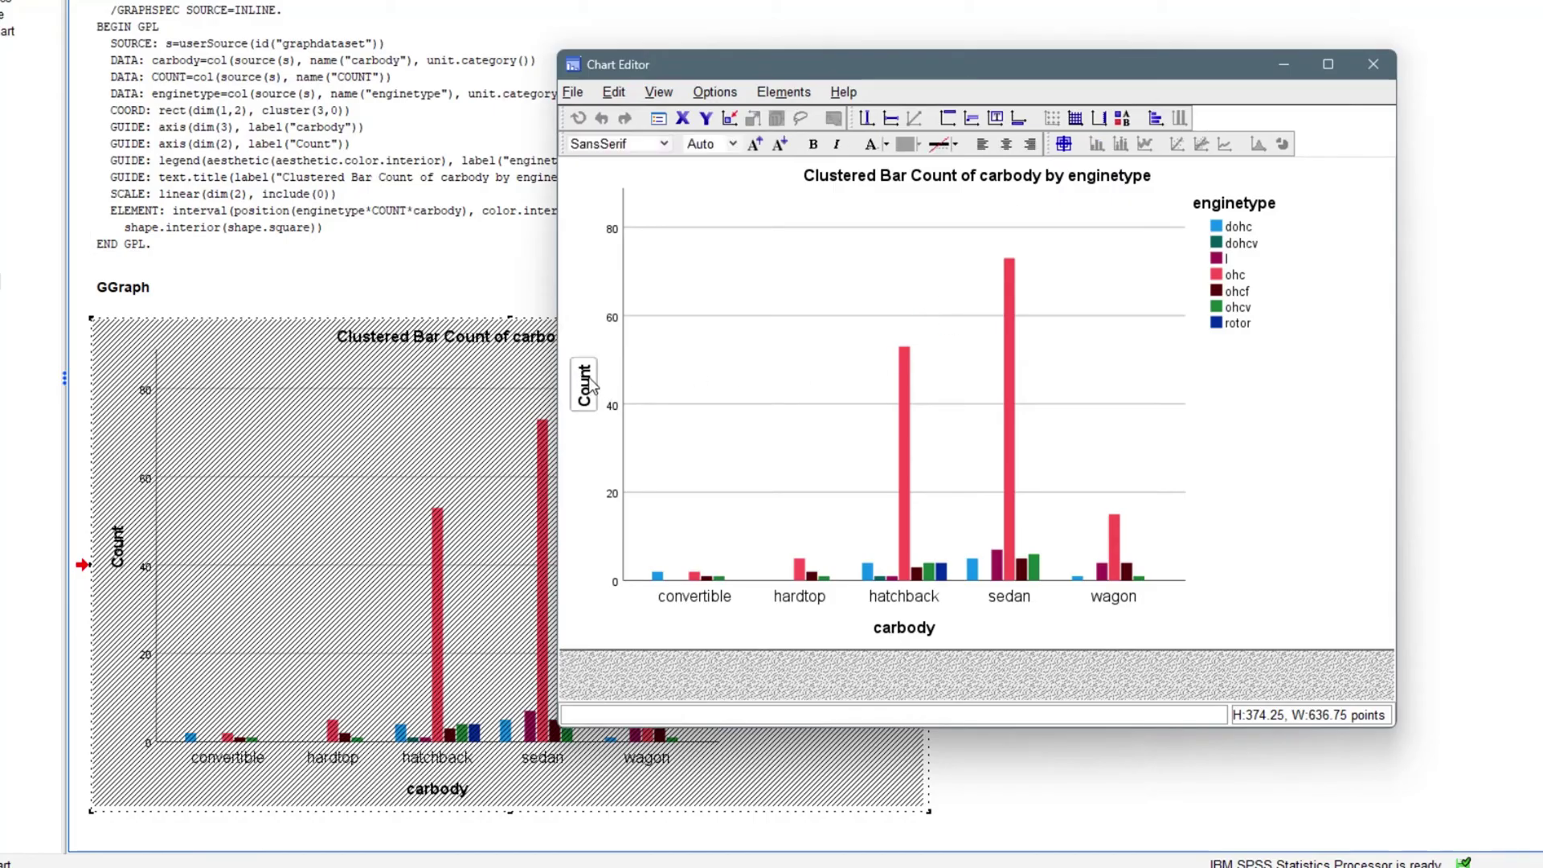
left_click(1054, 180)
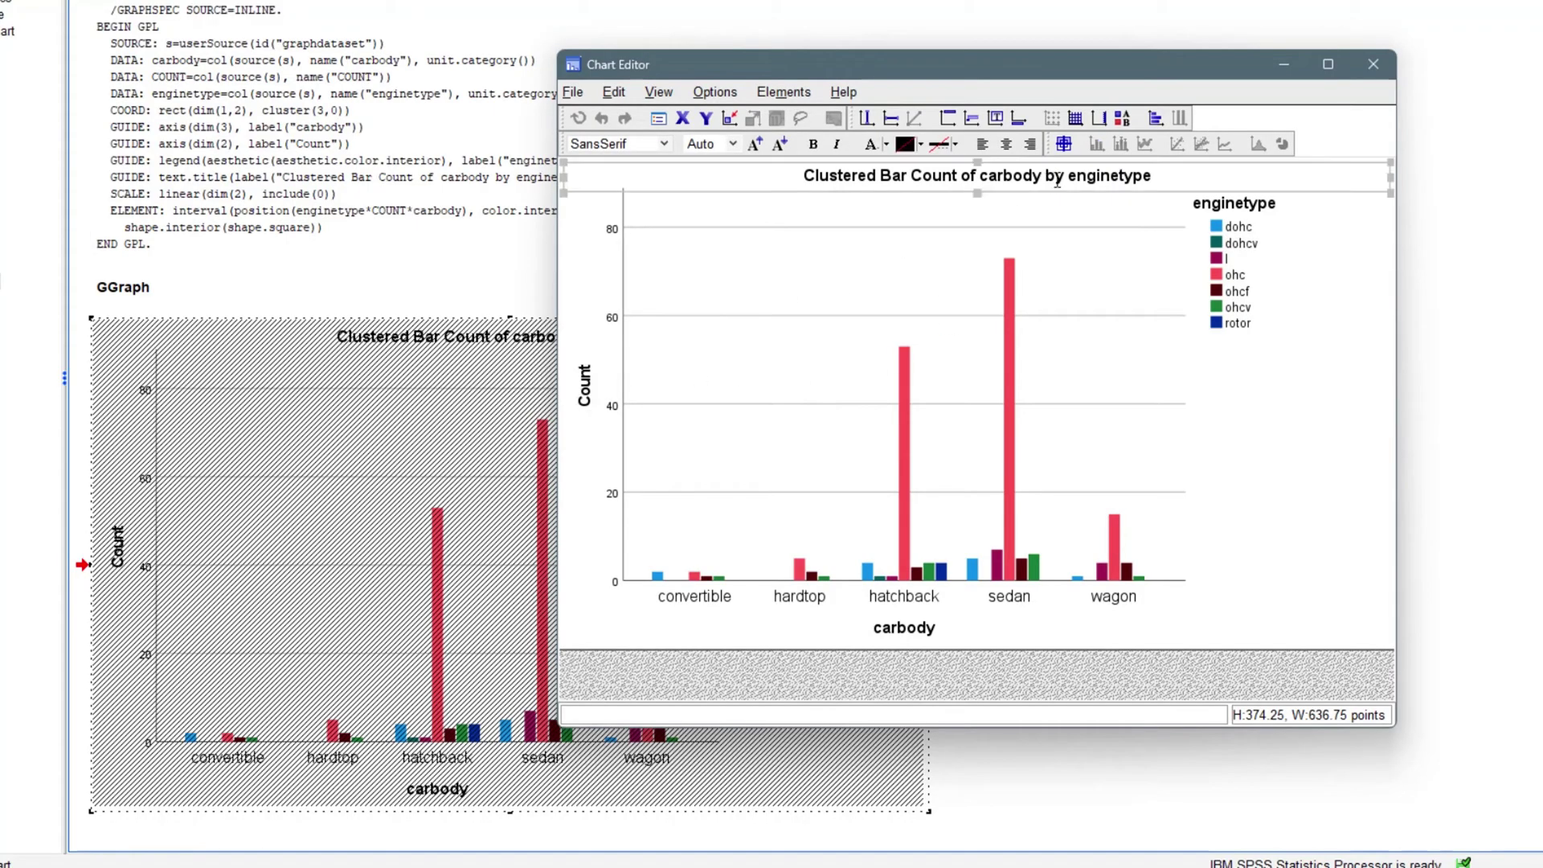
left_click(1057, 182)
key("BackSpace")
key("BackSpace")
key("BackSpace")
key("BackSpace")
key("BackSpace")
key("BackSpace")
key("BackSpace")
key("BackSpace")
key("BackSpace")
key("BackSpace")
key("BackSpace")
key("BackSpace")
key("BackSpace")
key("BackSpace")
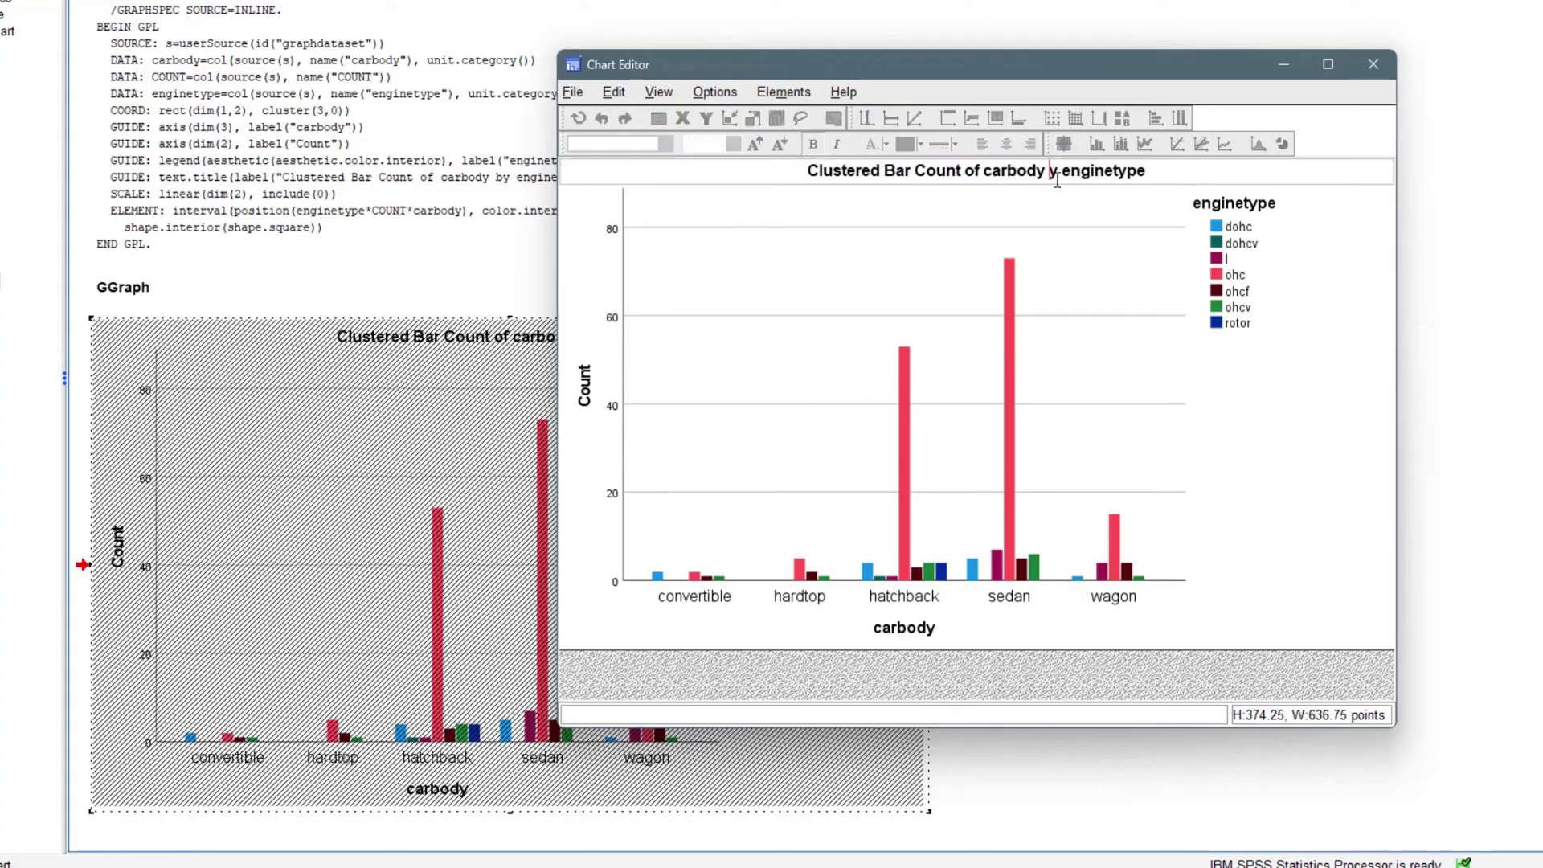
key("ctrl+a")
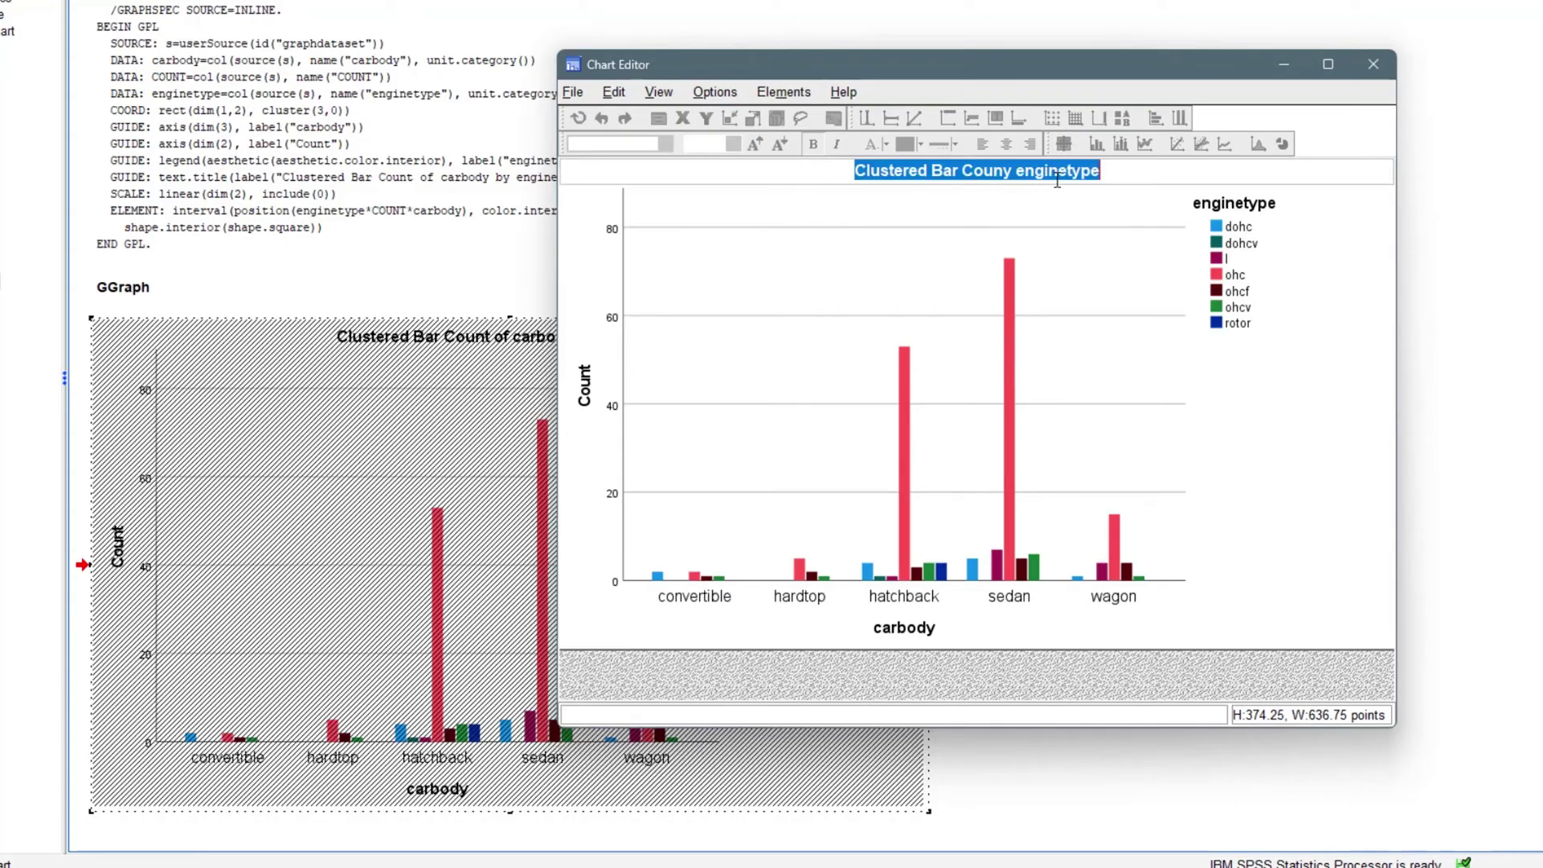
key("BackSpace")
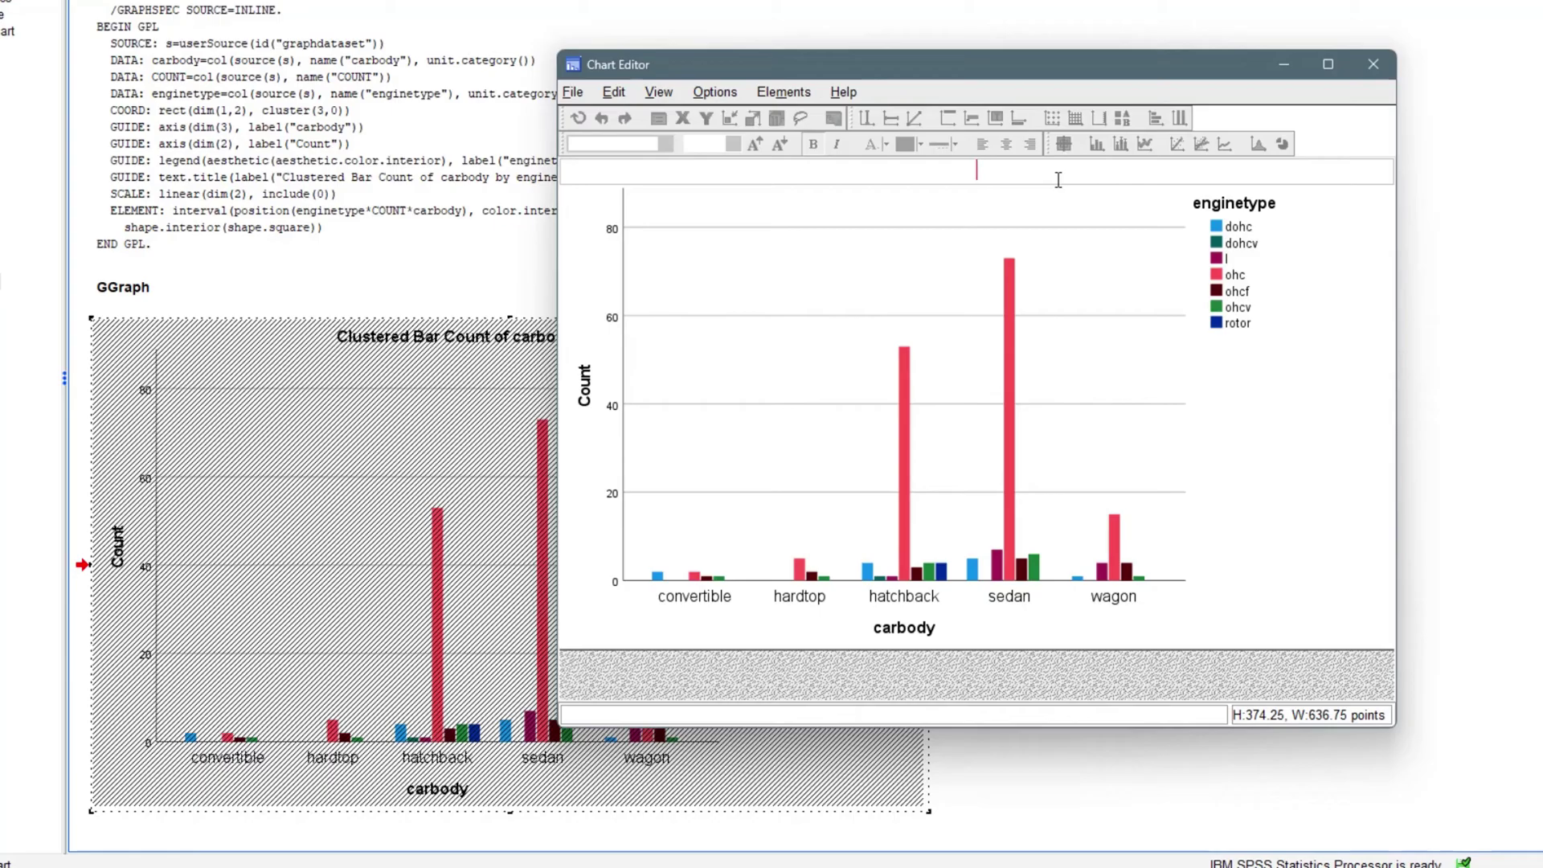
type("GURP")
key("BackSpace")
key("BackSpace")
key("BackSpace")
type("ROUPED BAR ")
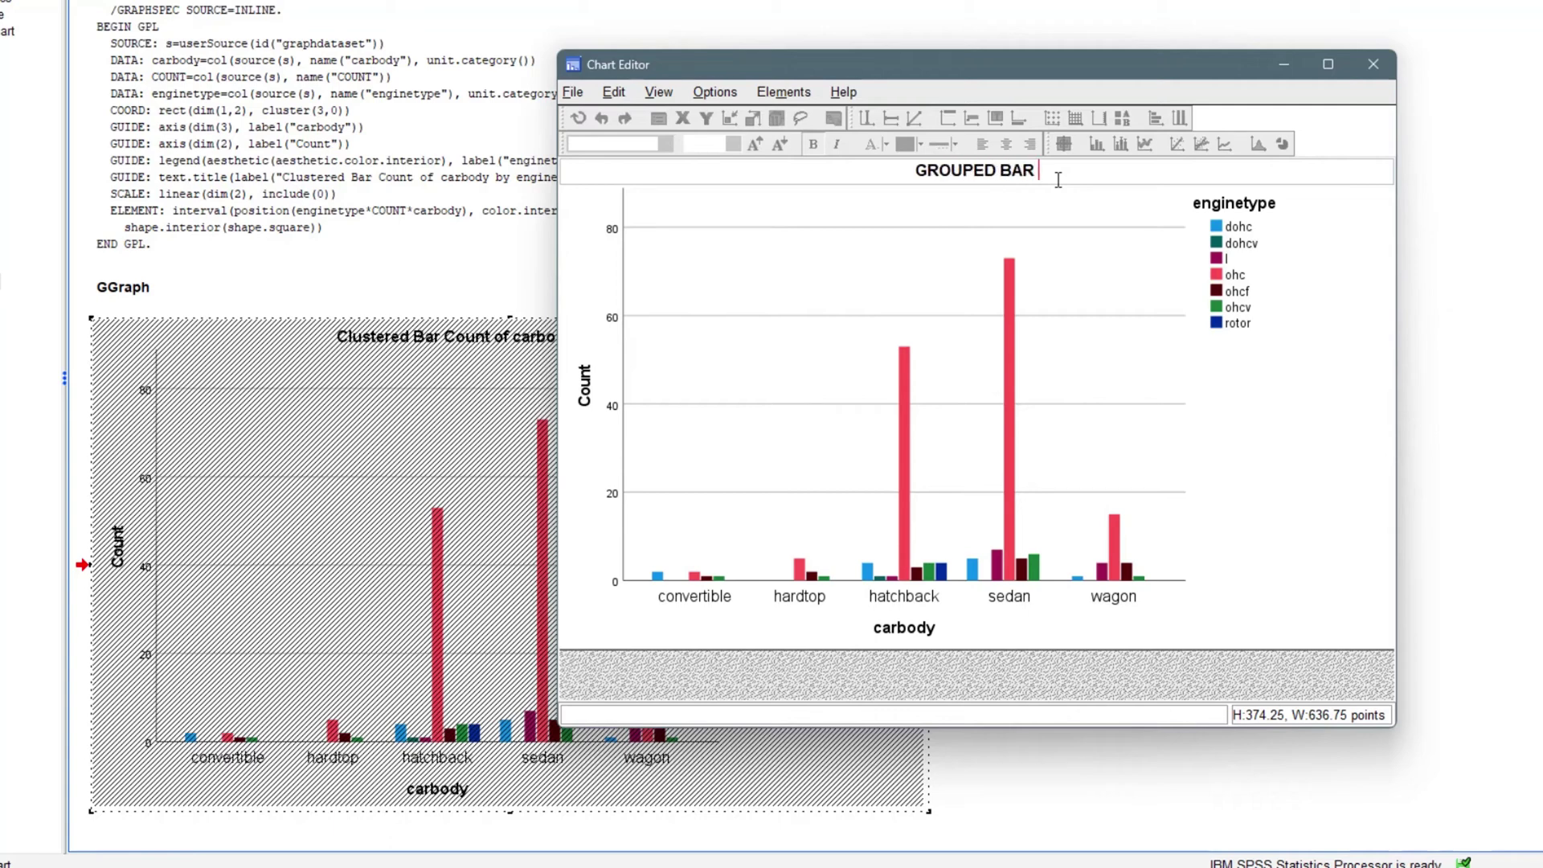
type("CHART")
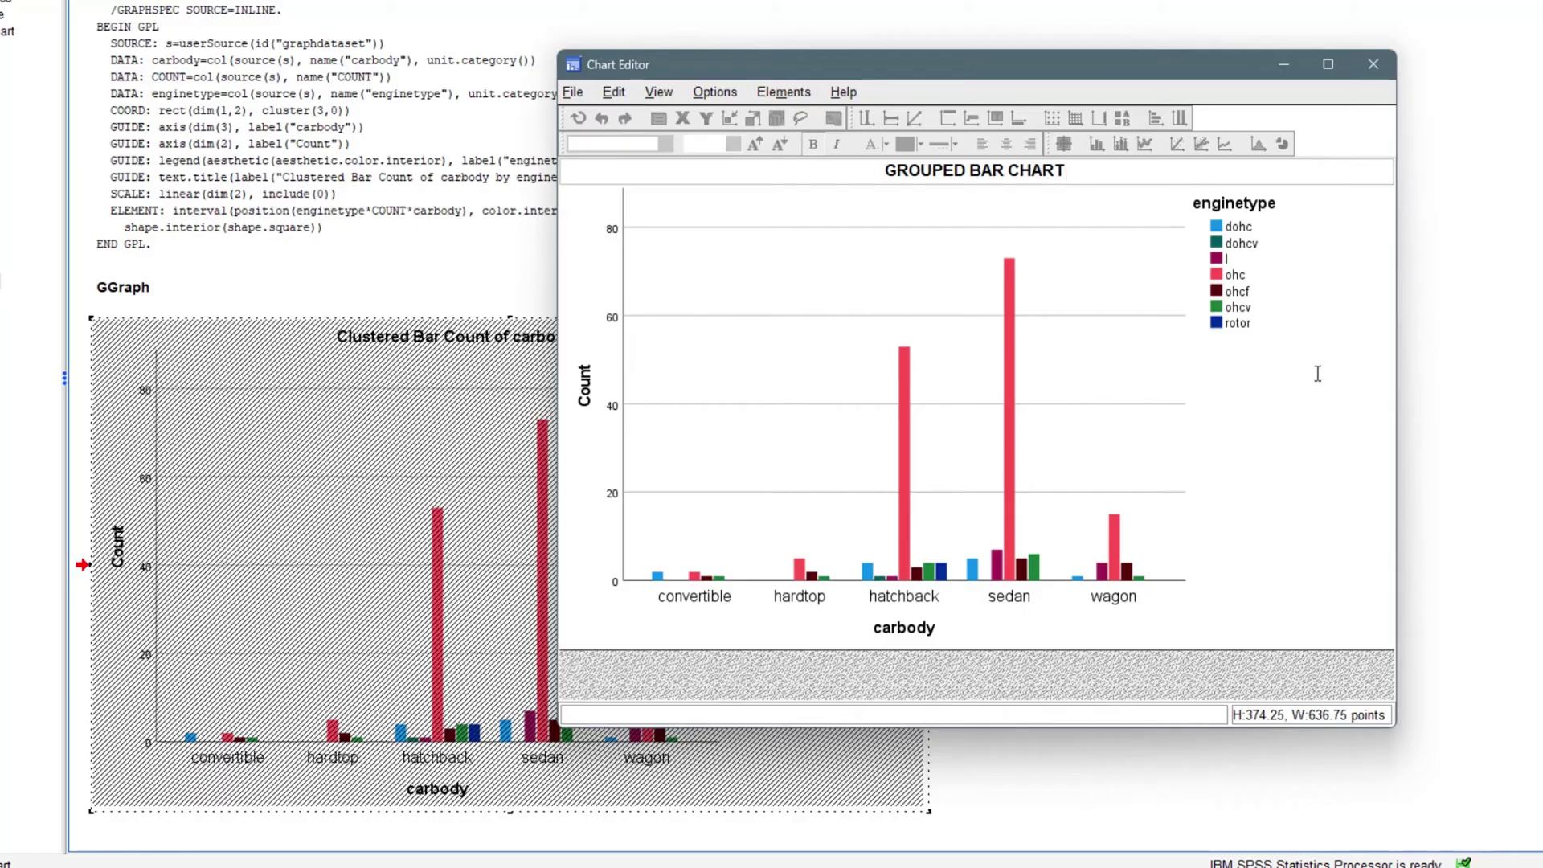
left_click(1116, 390)
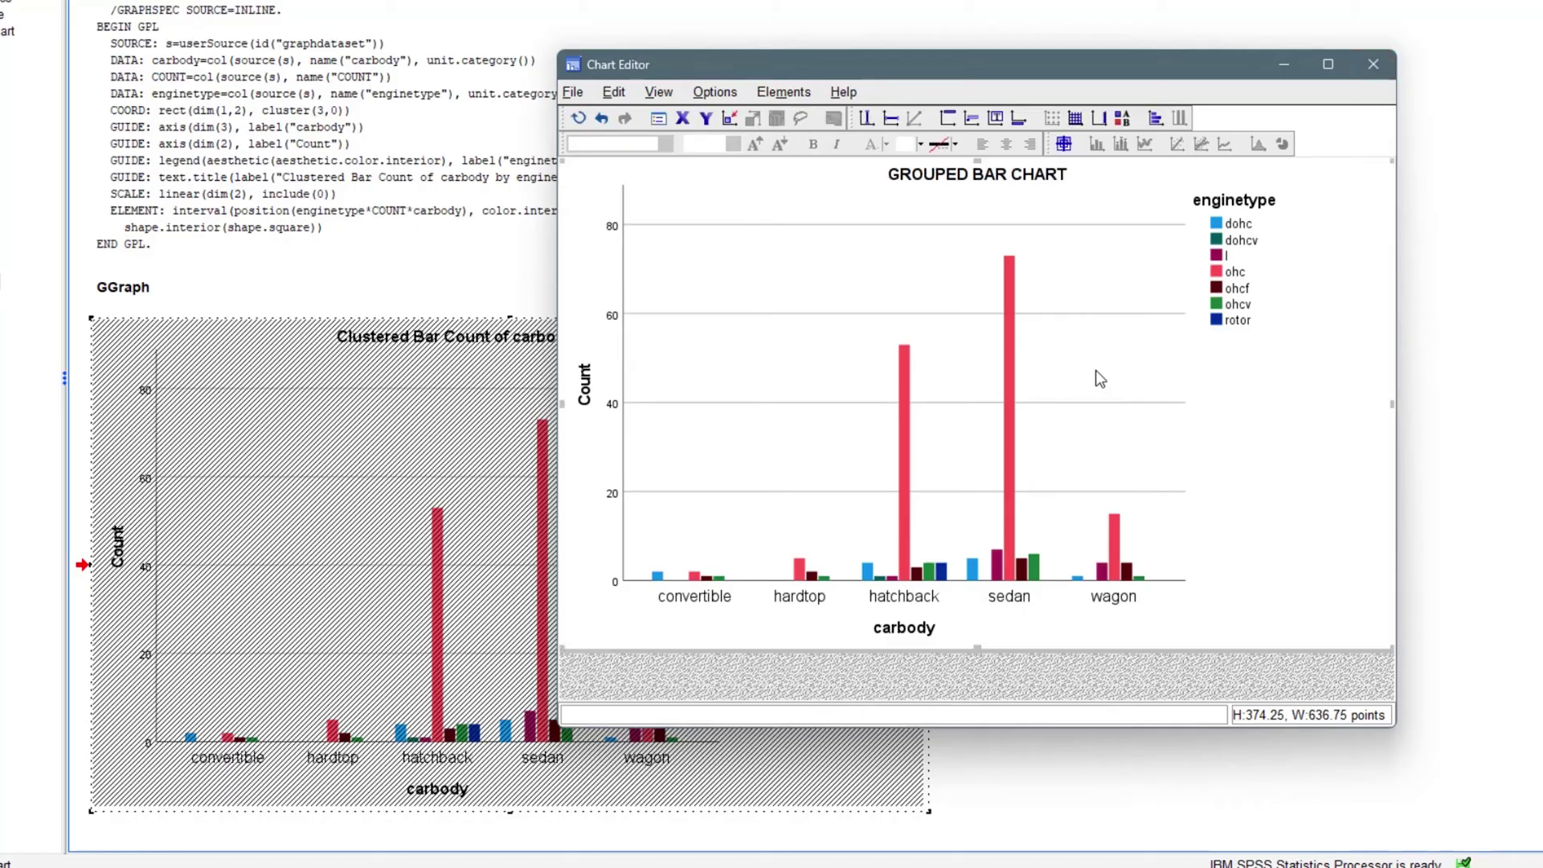
Step: Hide the grid lines of the grouped bar chart and close the Chart Editor
right_click(1097, 463)
left_click(1161, 679)
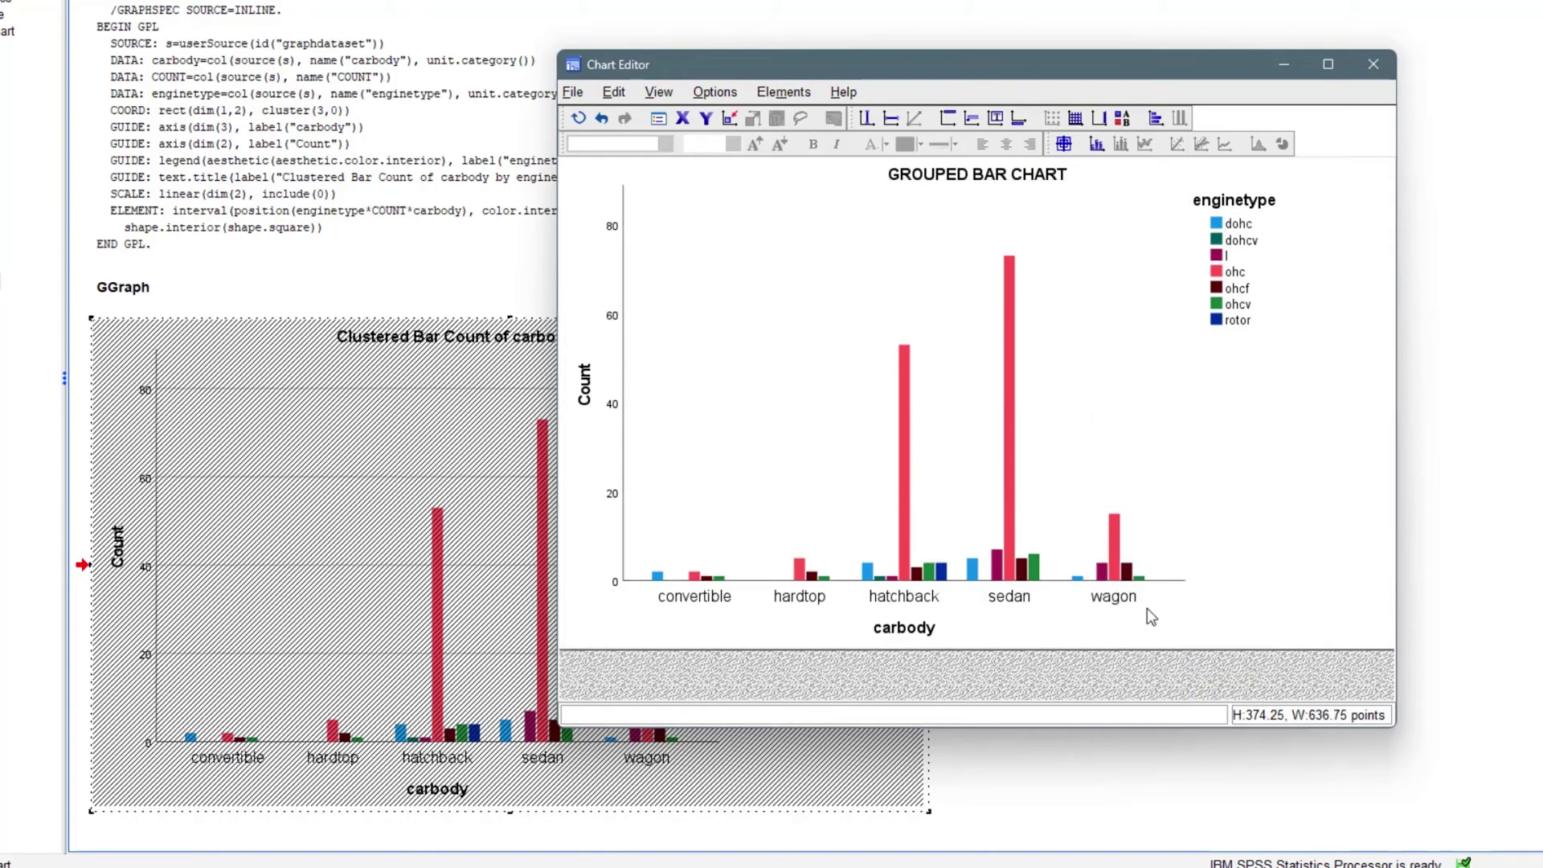
left_click(1373, 65)
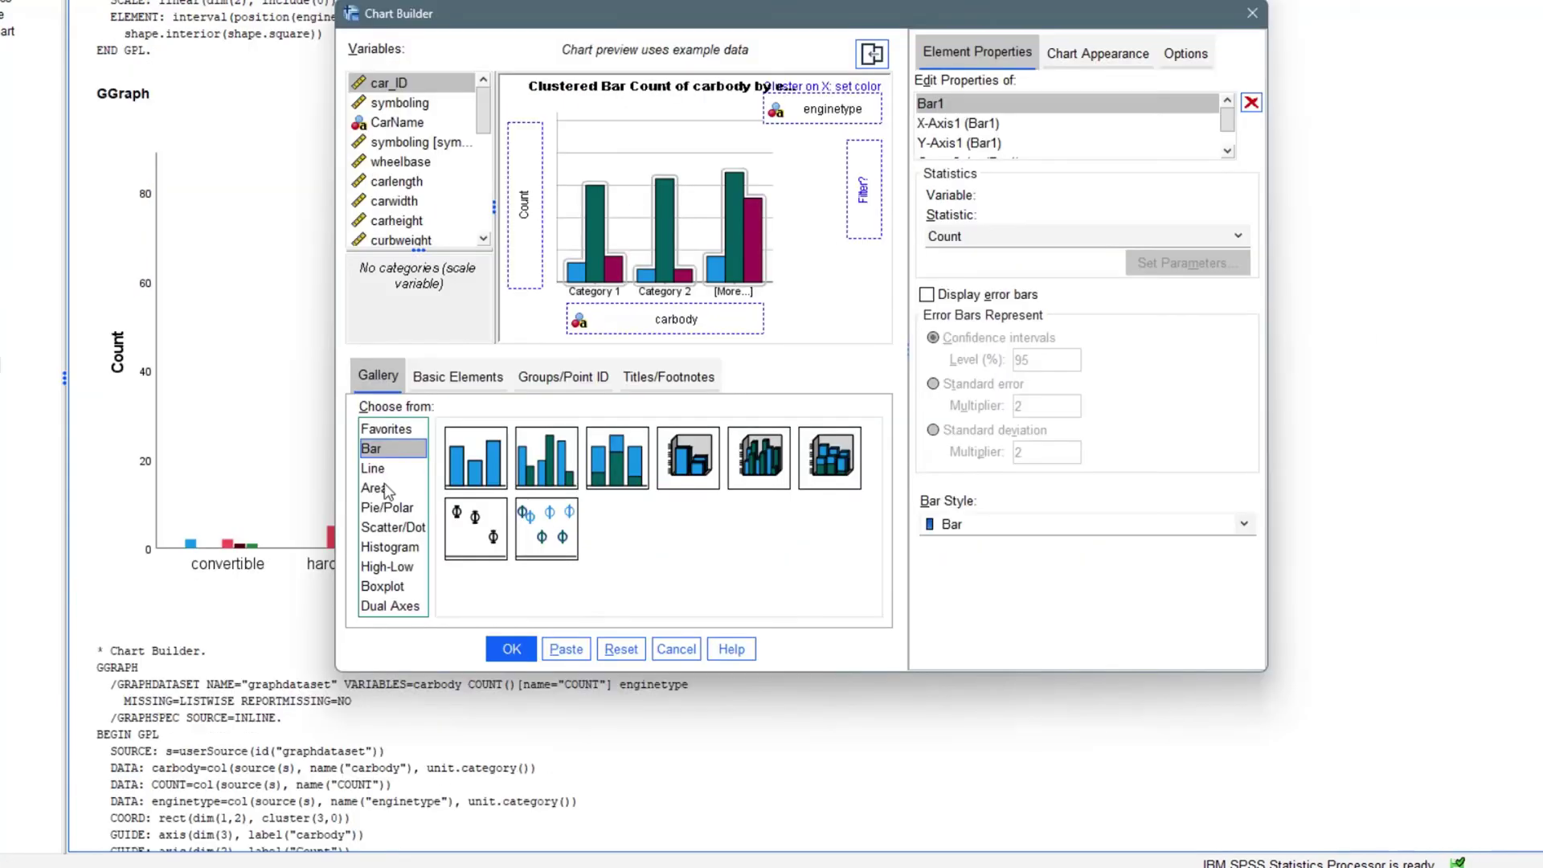
Step: Build a pie chart of carbody with Percentage as the statistic and generate it
left_click(387, 508)
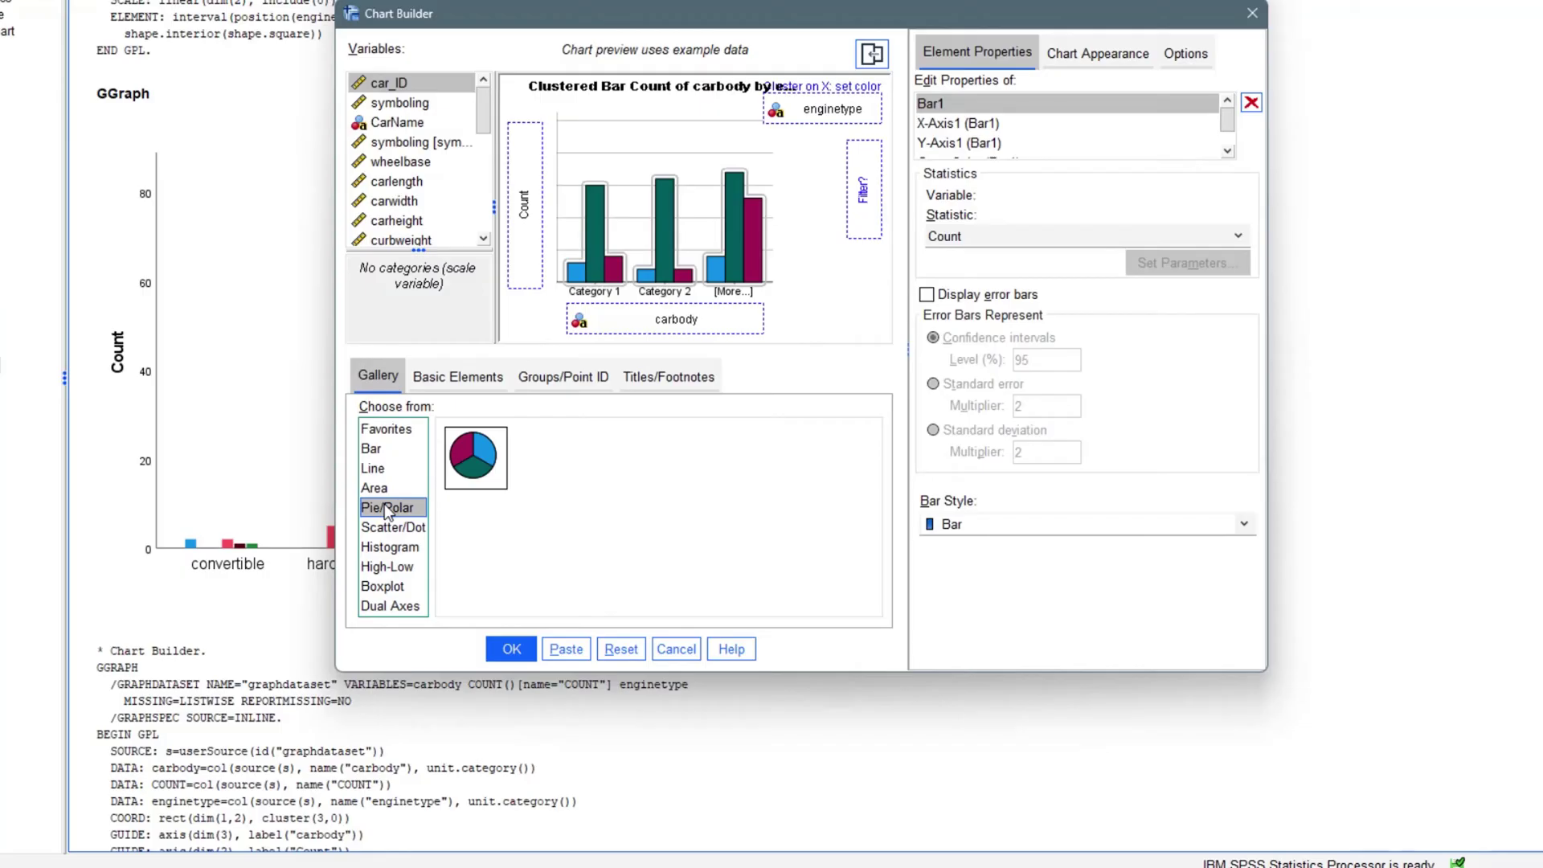
left_click_drag(476, 457, 672, 235)
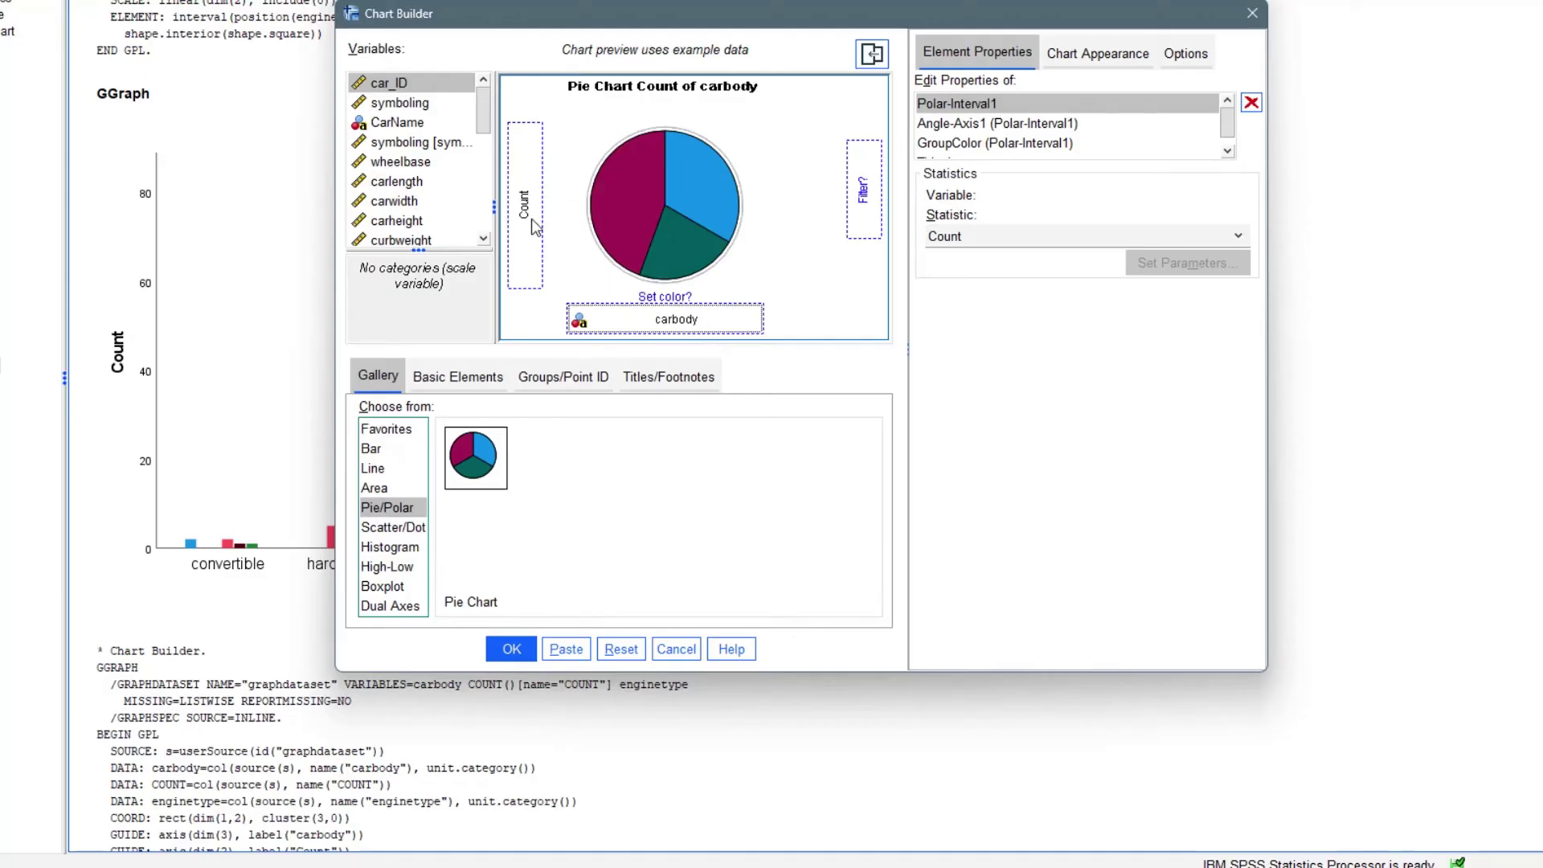
left_click(1238, 236)
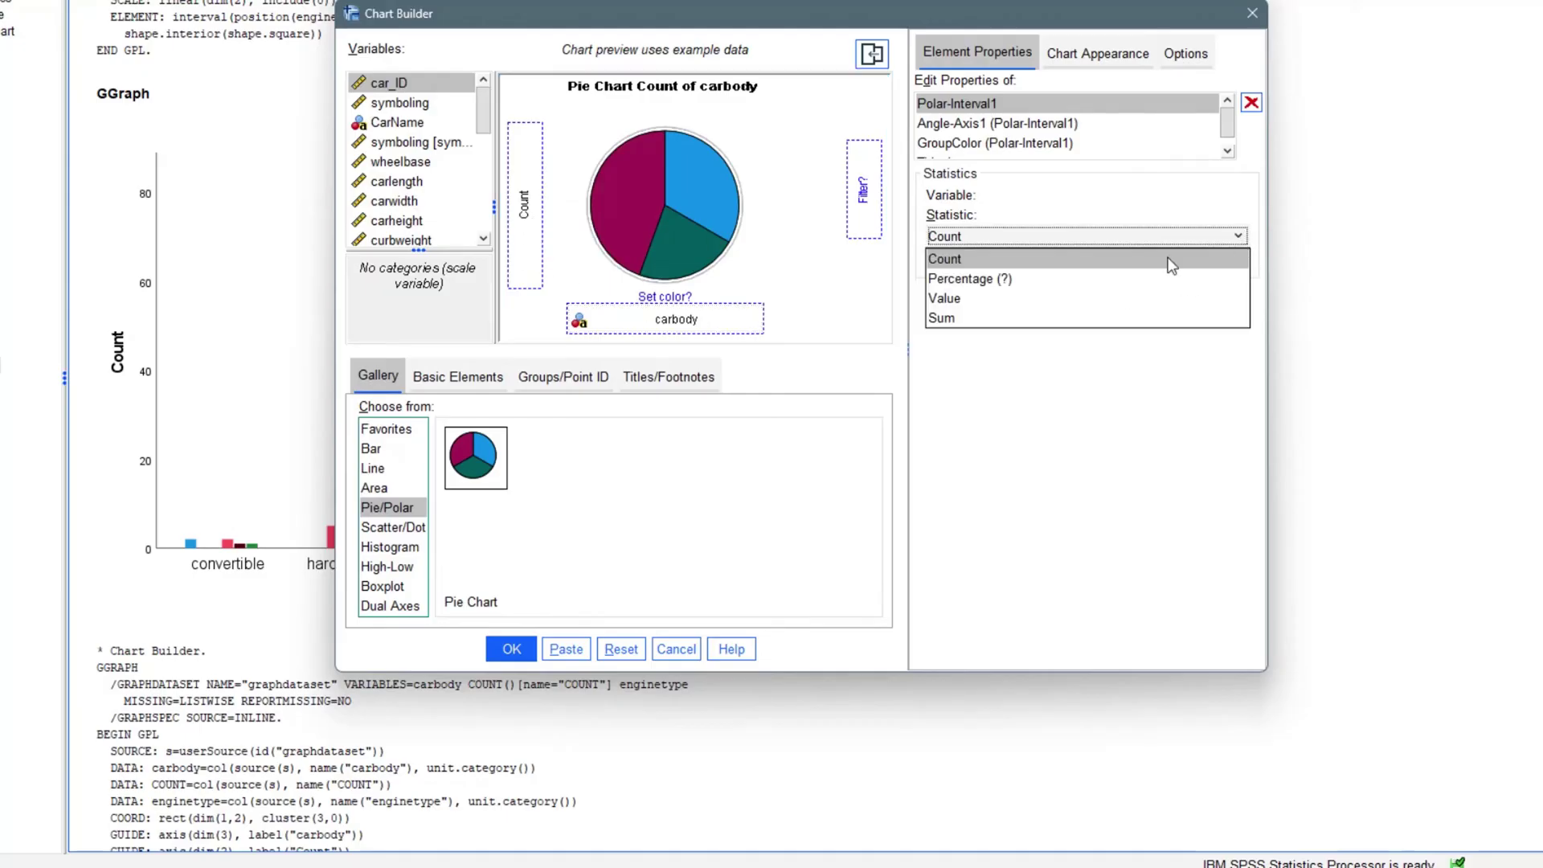
left_click(990, 283)
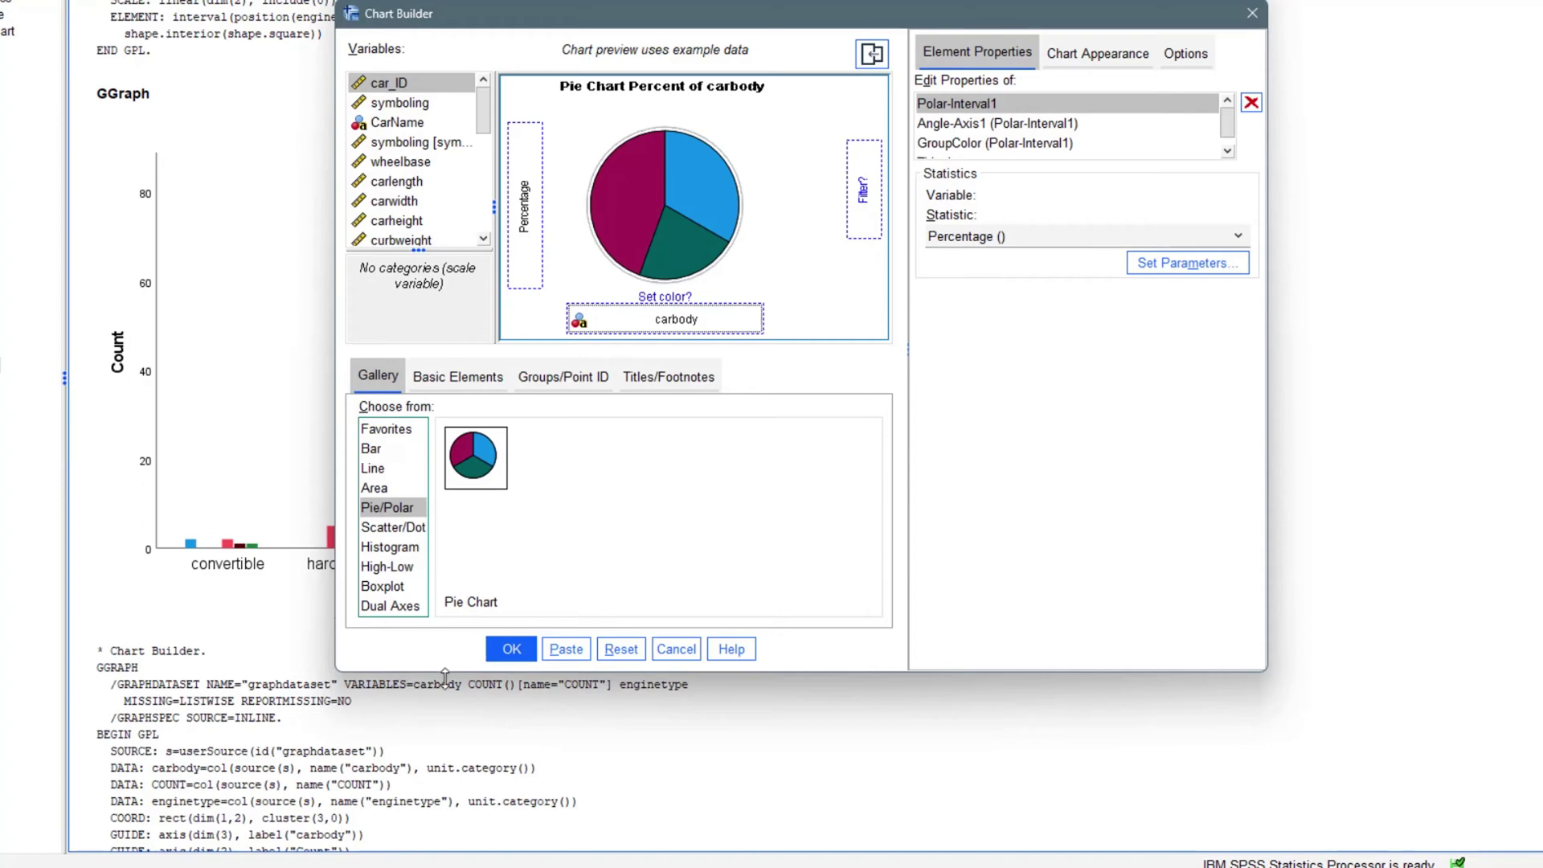
left_click(513, 655)
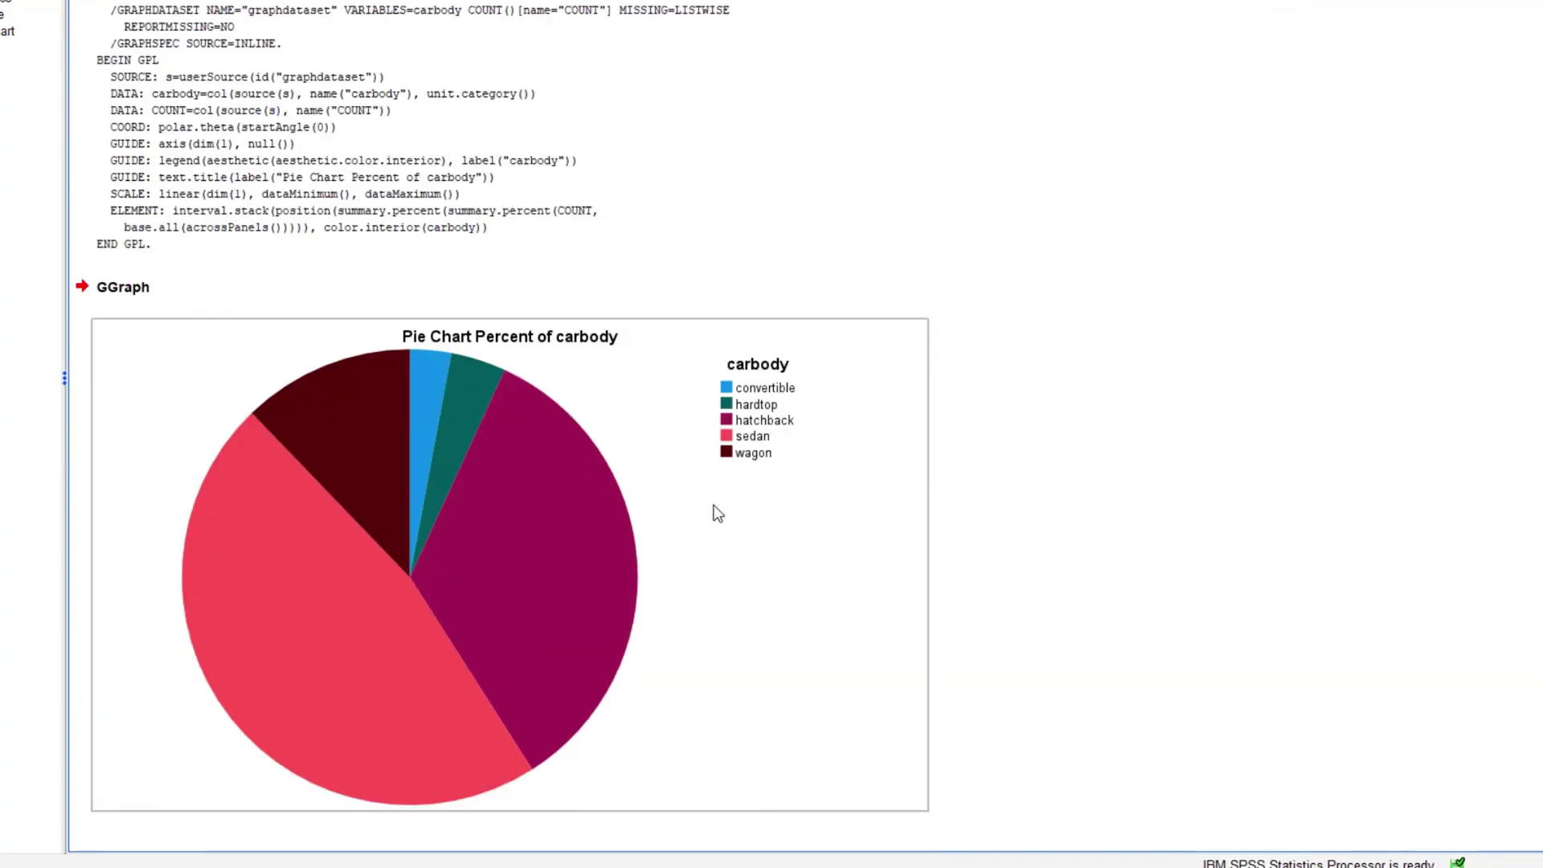
Step: Add data labels to the hatchback, hardtop, convertible, wagon and sedan slices in the Chart Editor and close it
double_click(524, 524)
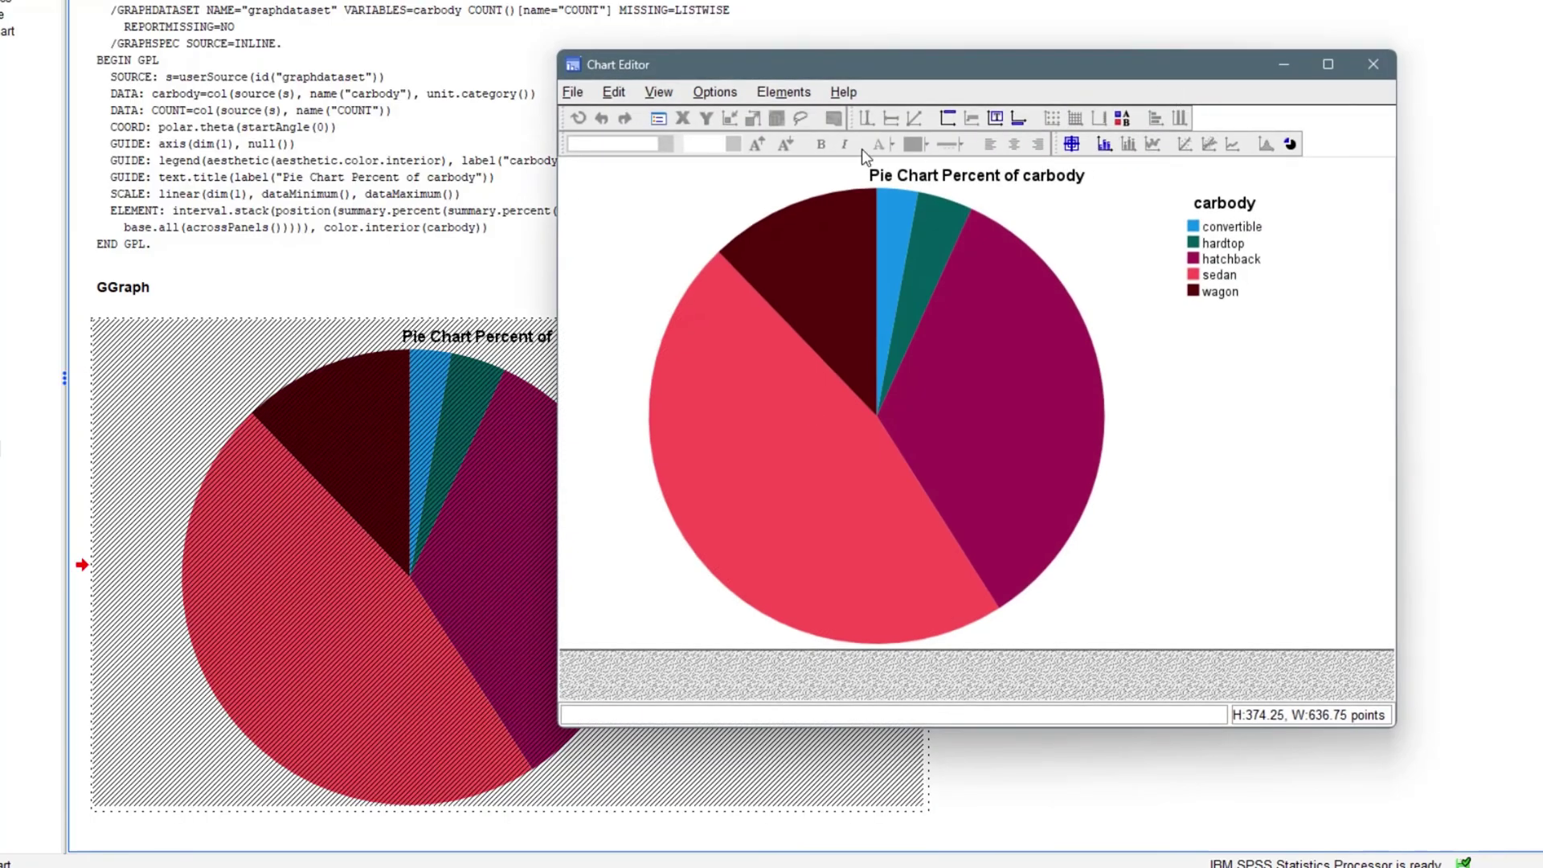
left_click(793, 96)
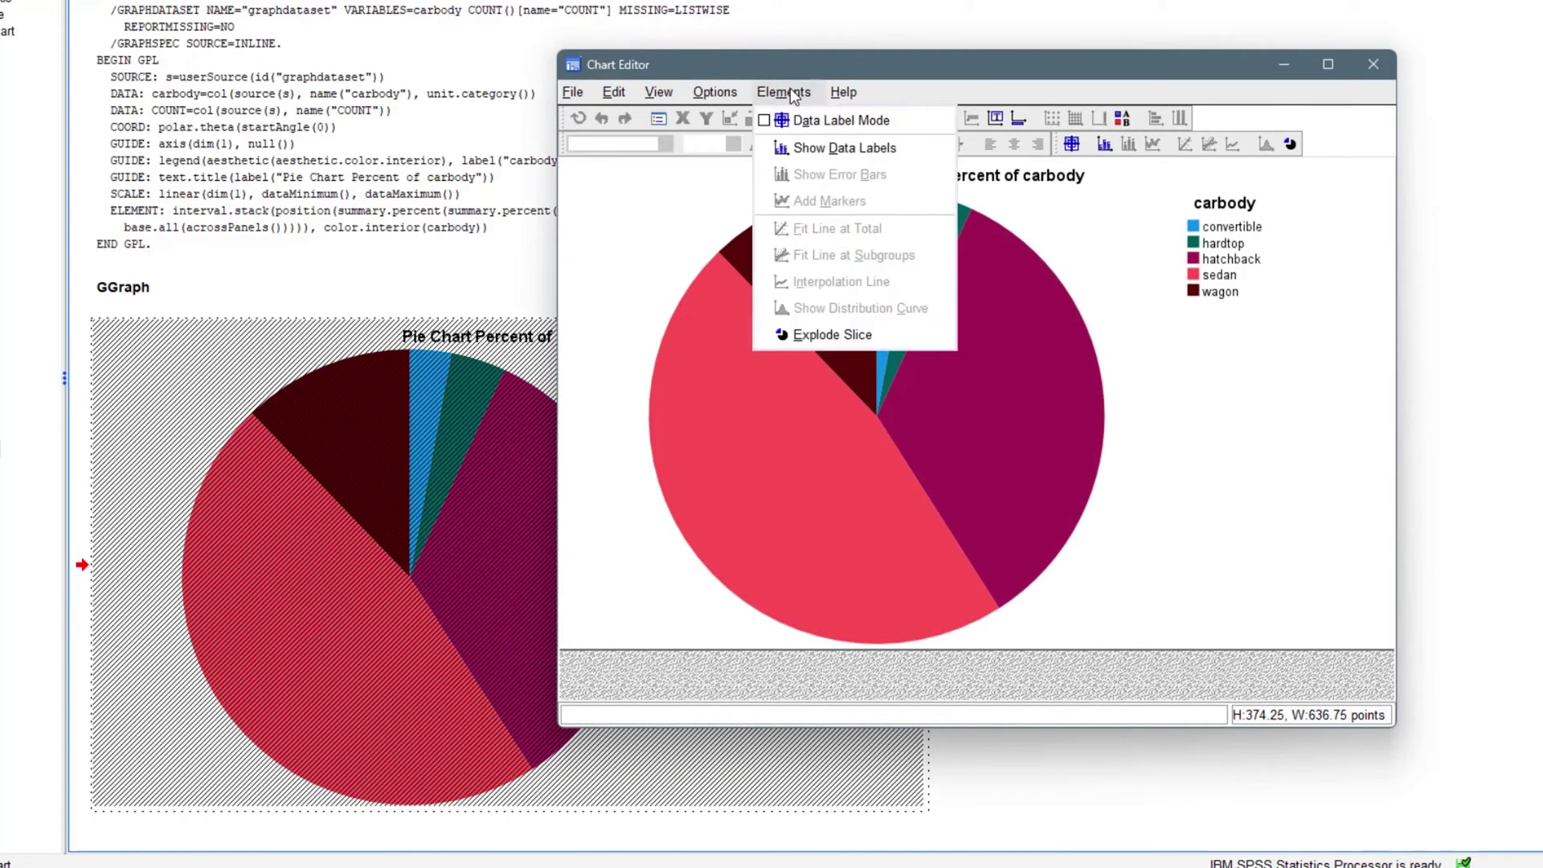
left_click(816, 120)
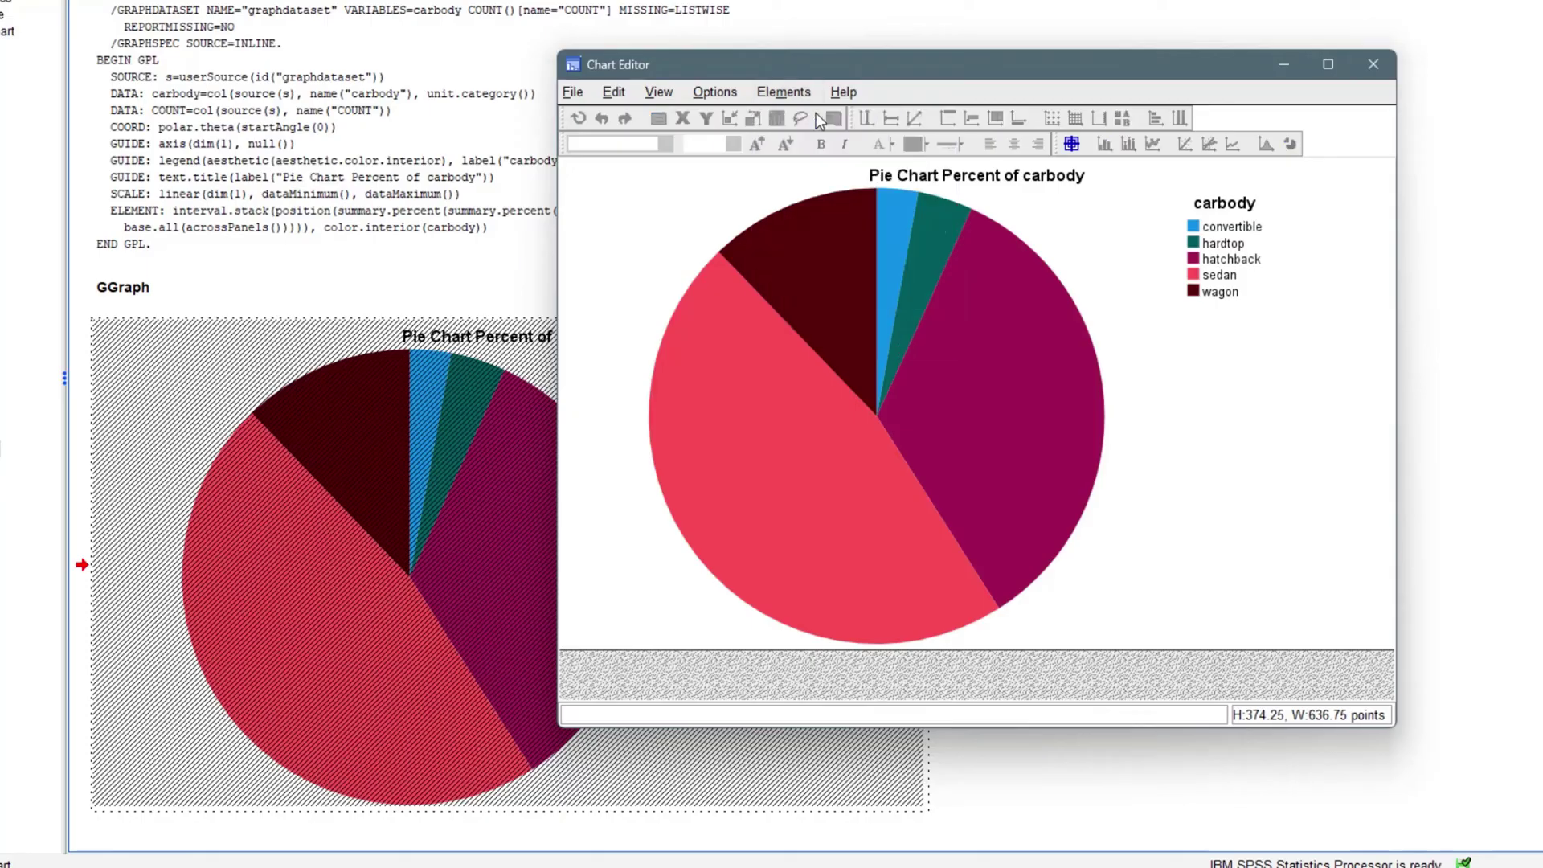
left_click(1013, 393)
left_click(929, 250)
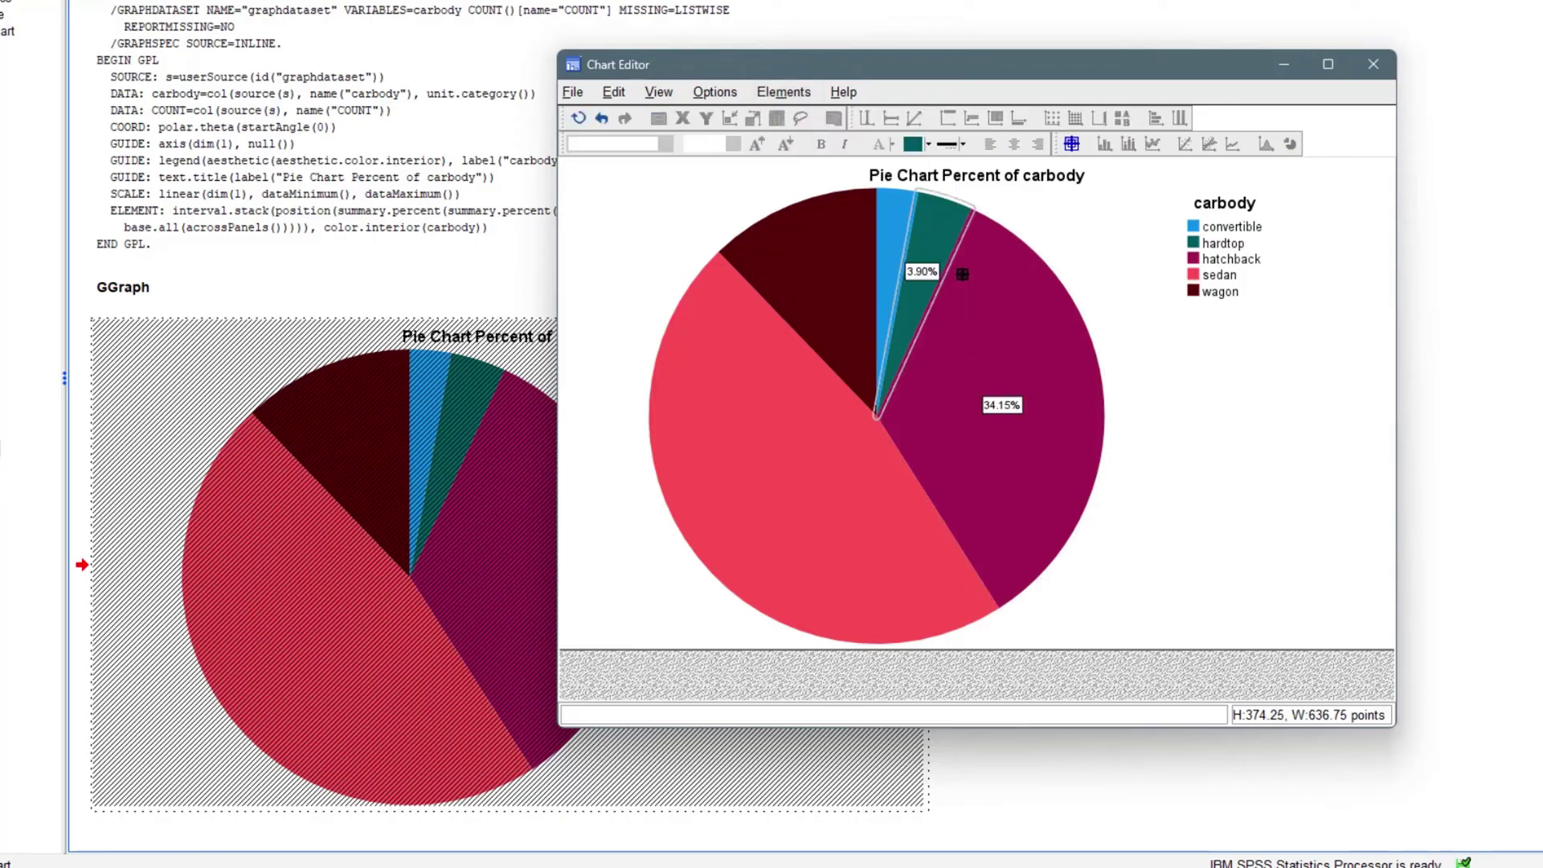
left_click(884, 237)
left_click(824, 243)
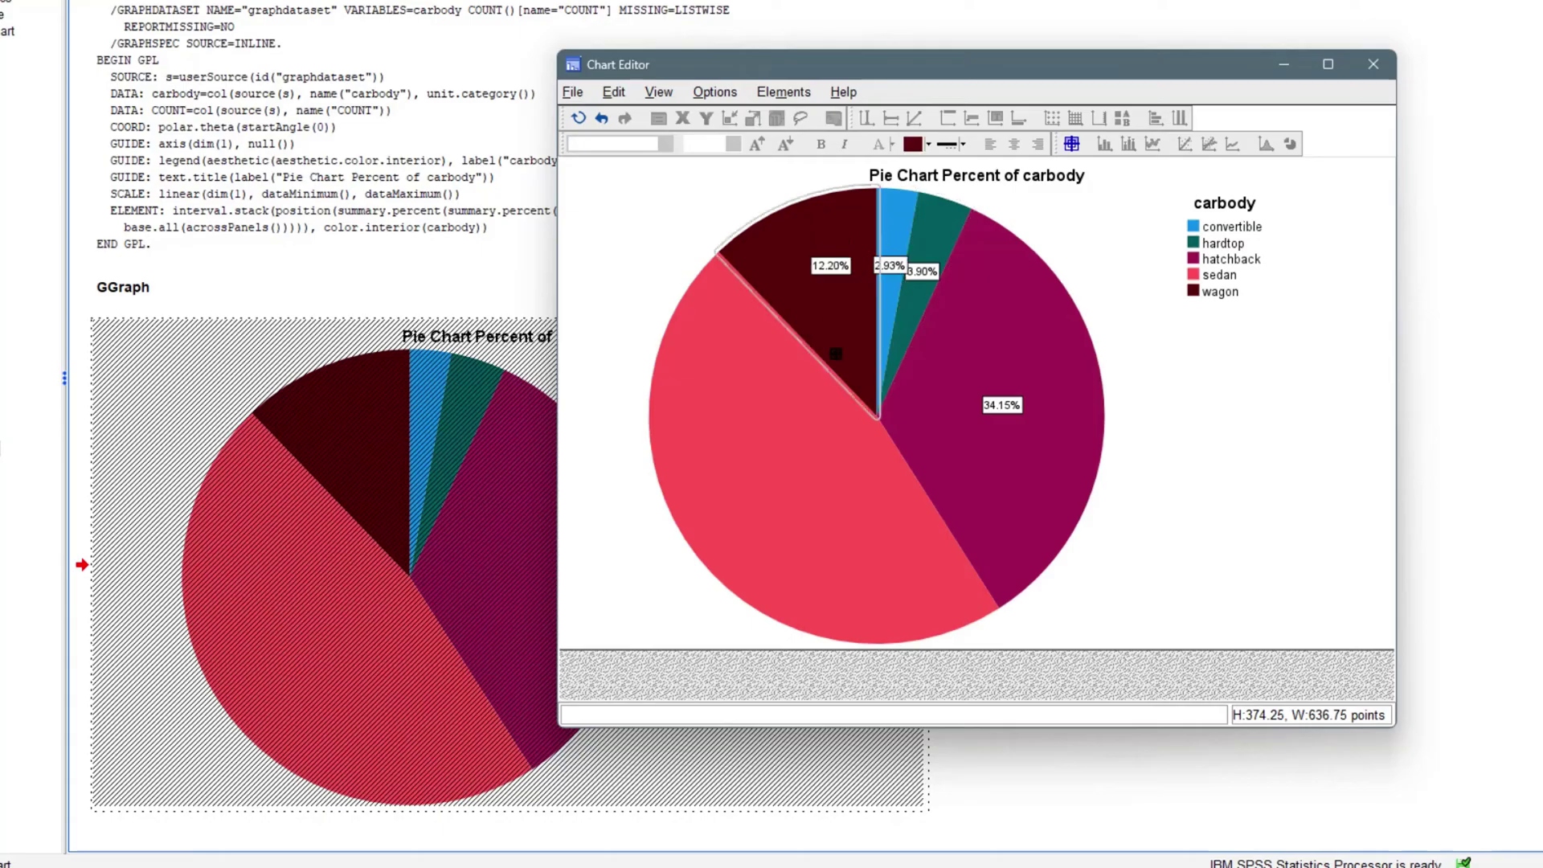
left_click(777, 459)
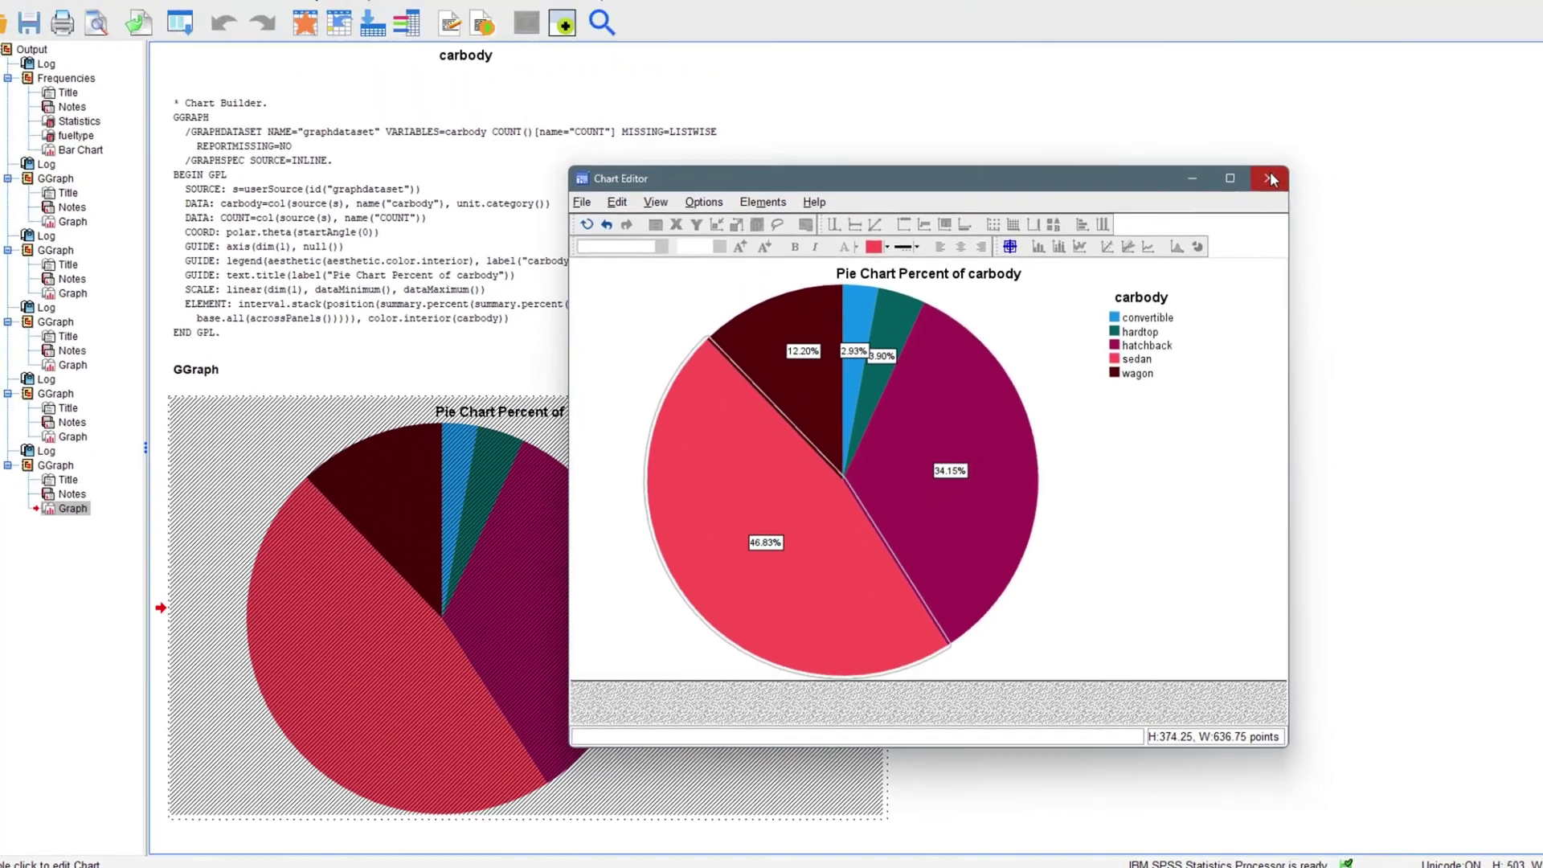
left_click(1373, 64)
Step: Build a scatter plot with carheight on the X-axis and carwidth on the Y-axis and generate it
left_click(336, 37)
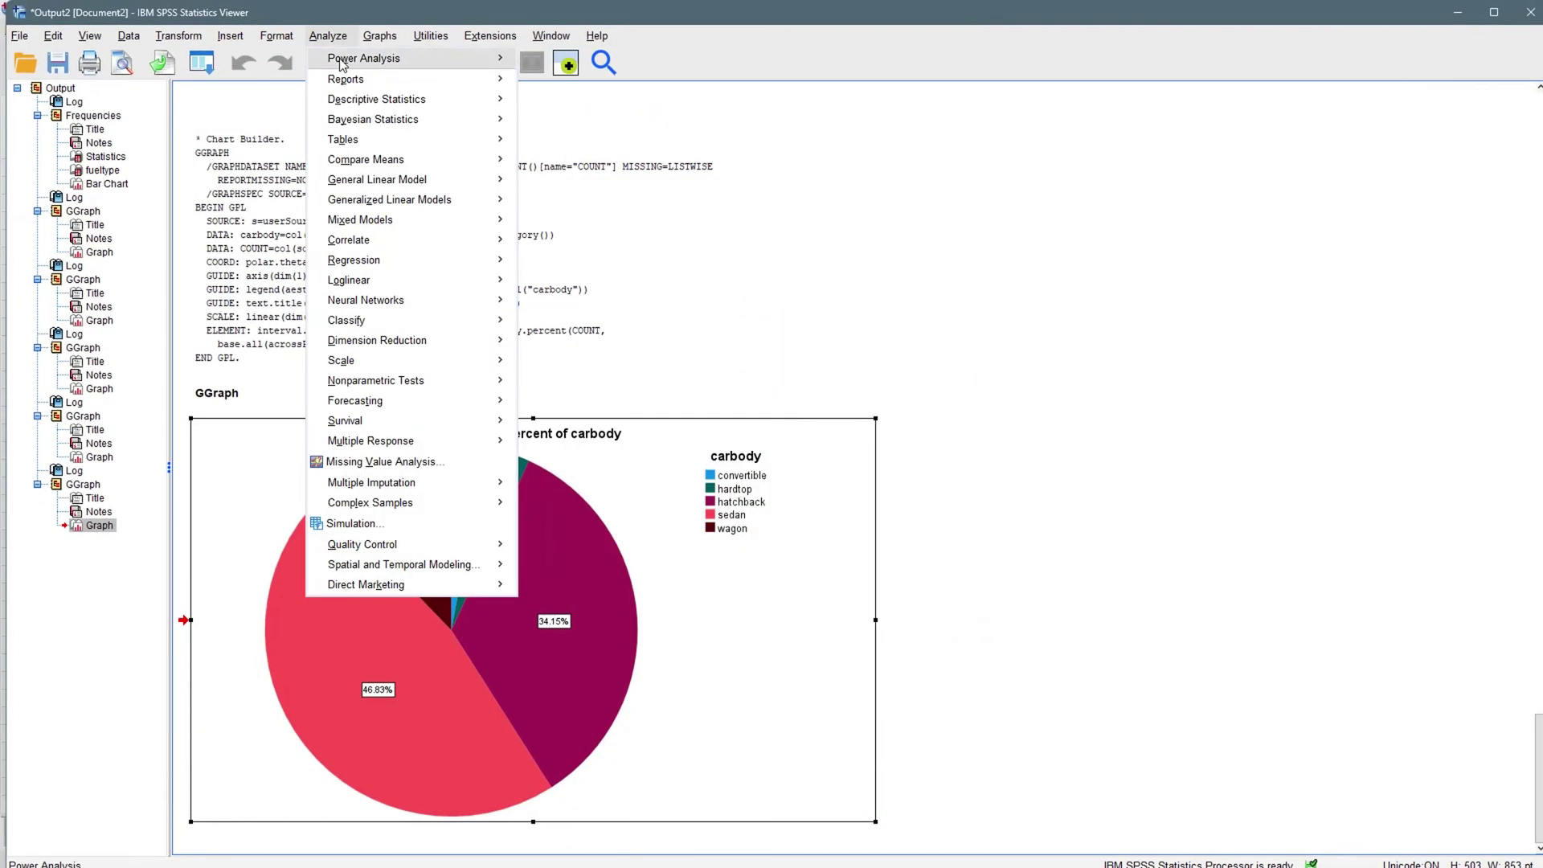
left_click(398, 56)
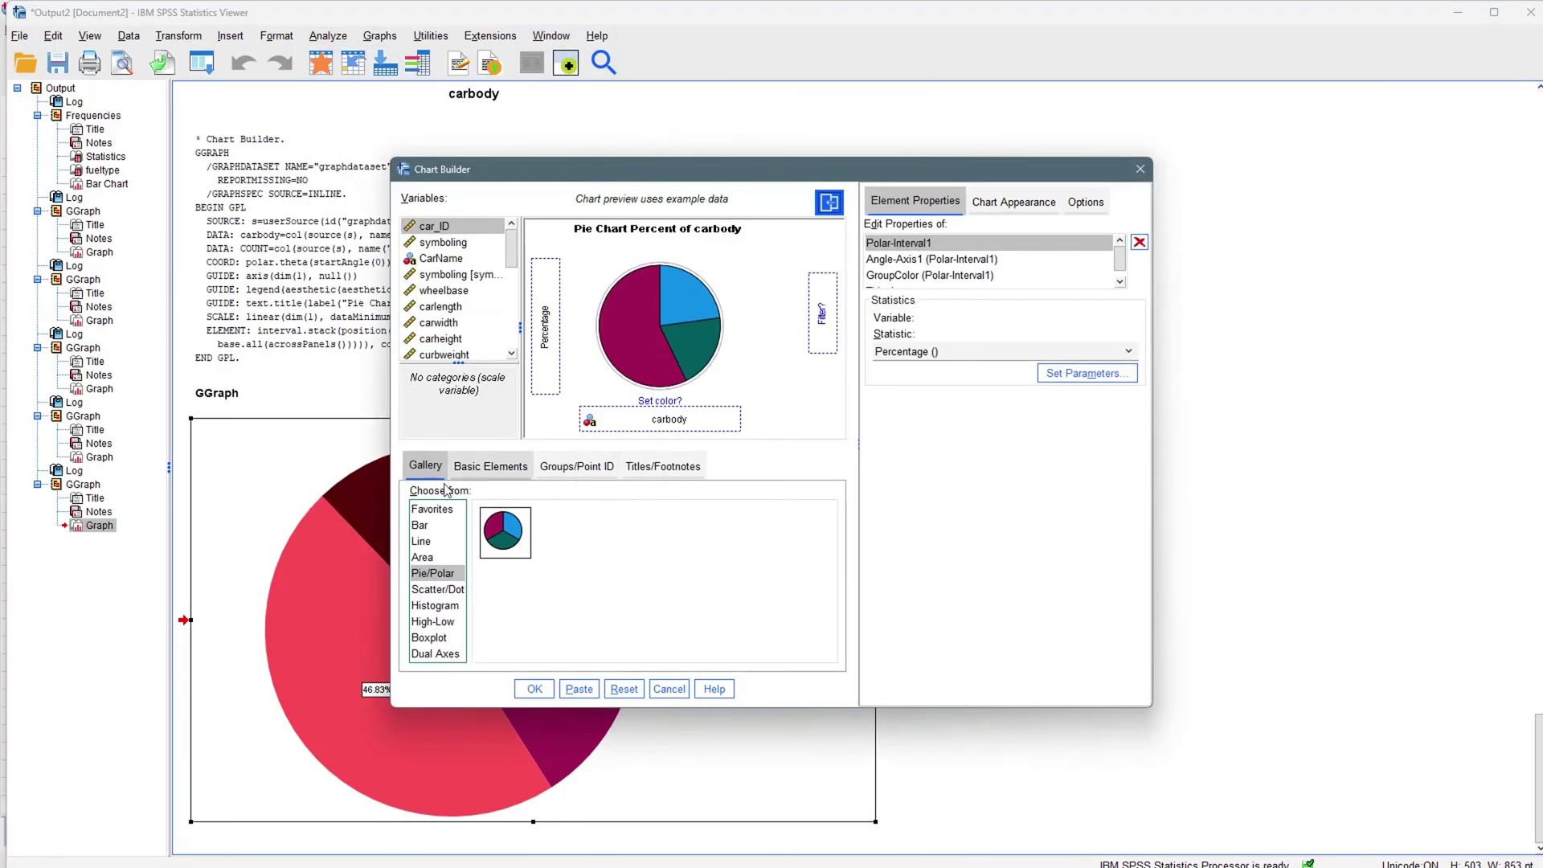
left_click(461, 597)
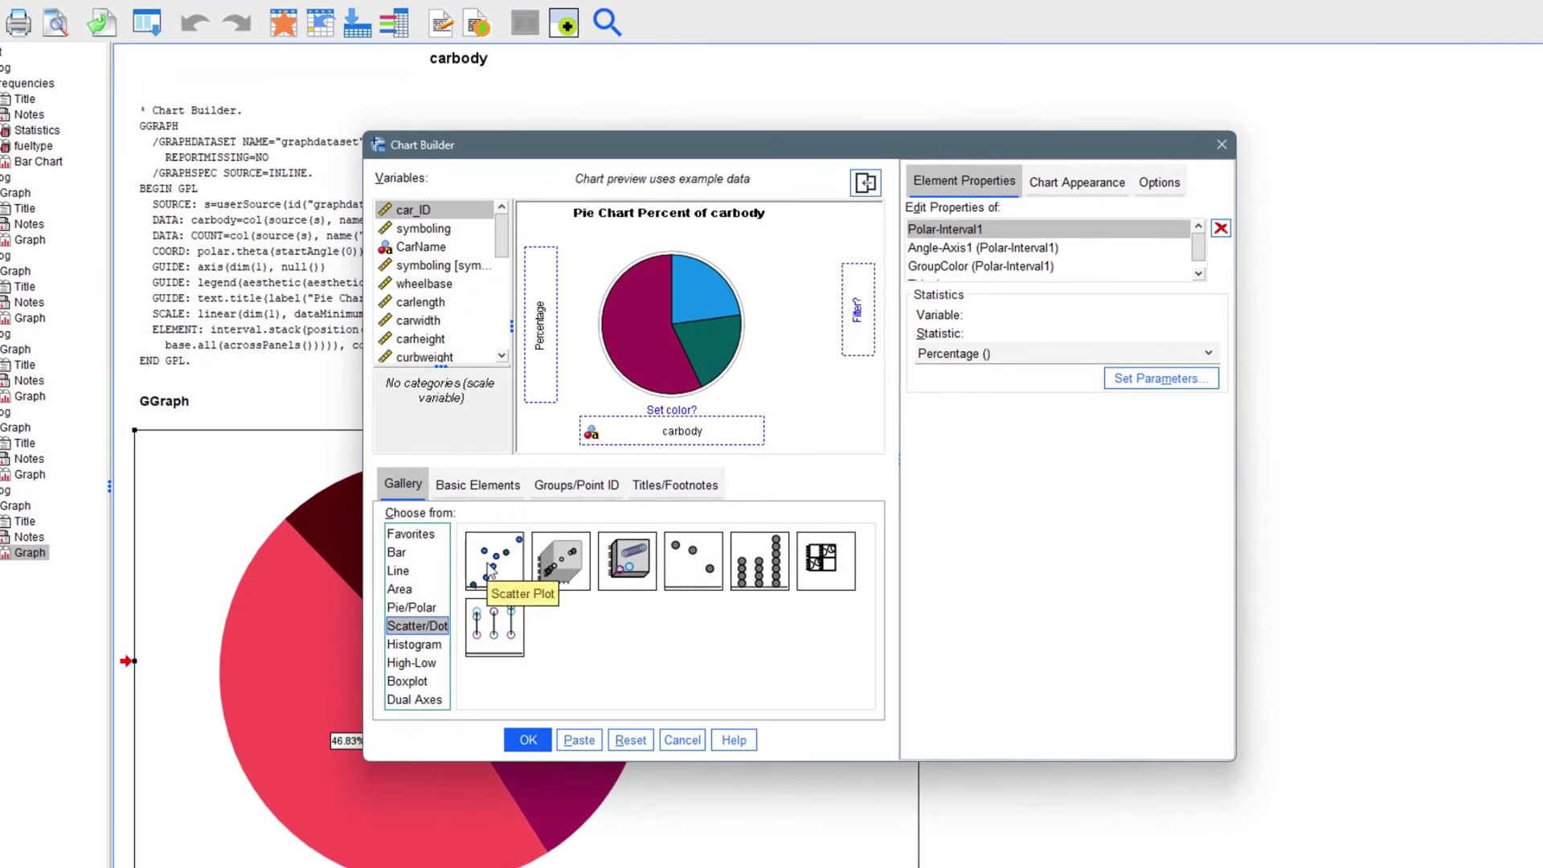
left_click(490, 567)
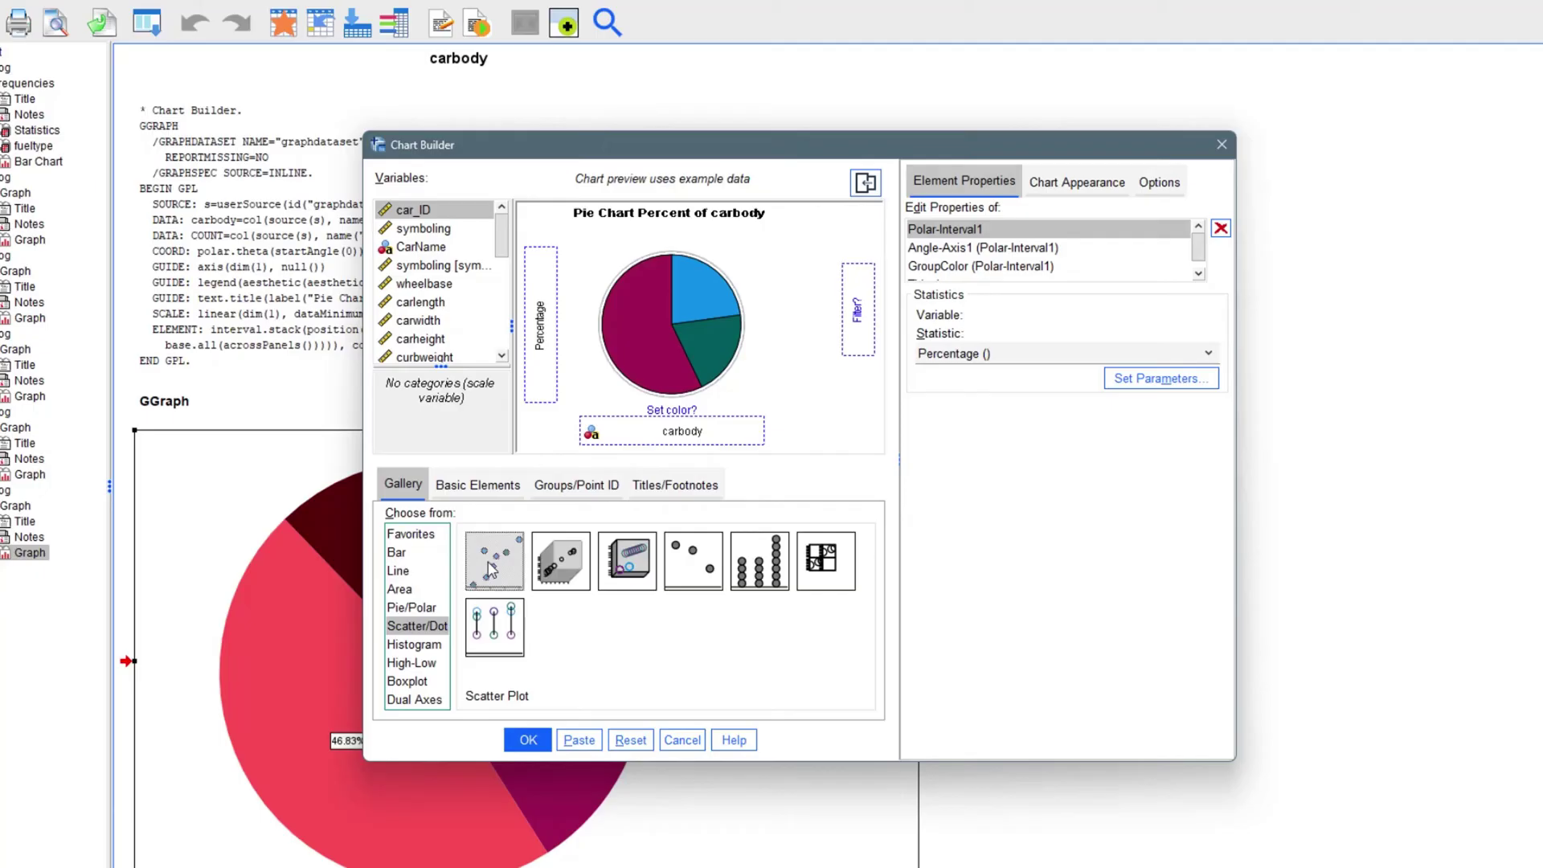
left_click_drag(490, 567, 657, 386)
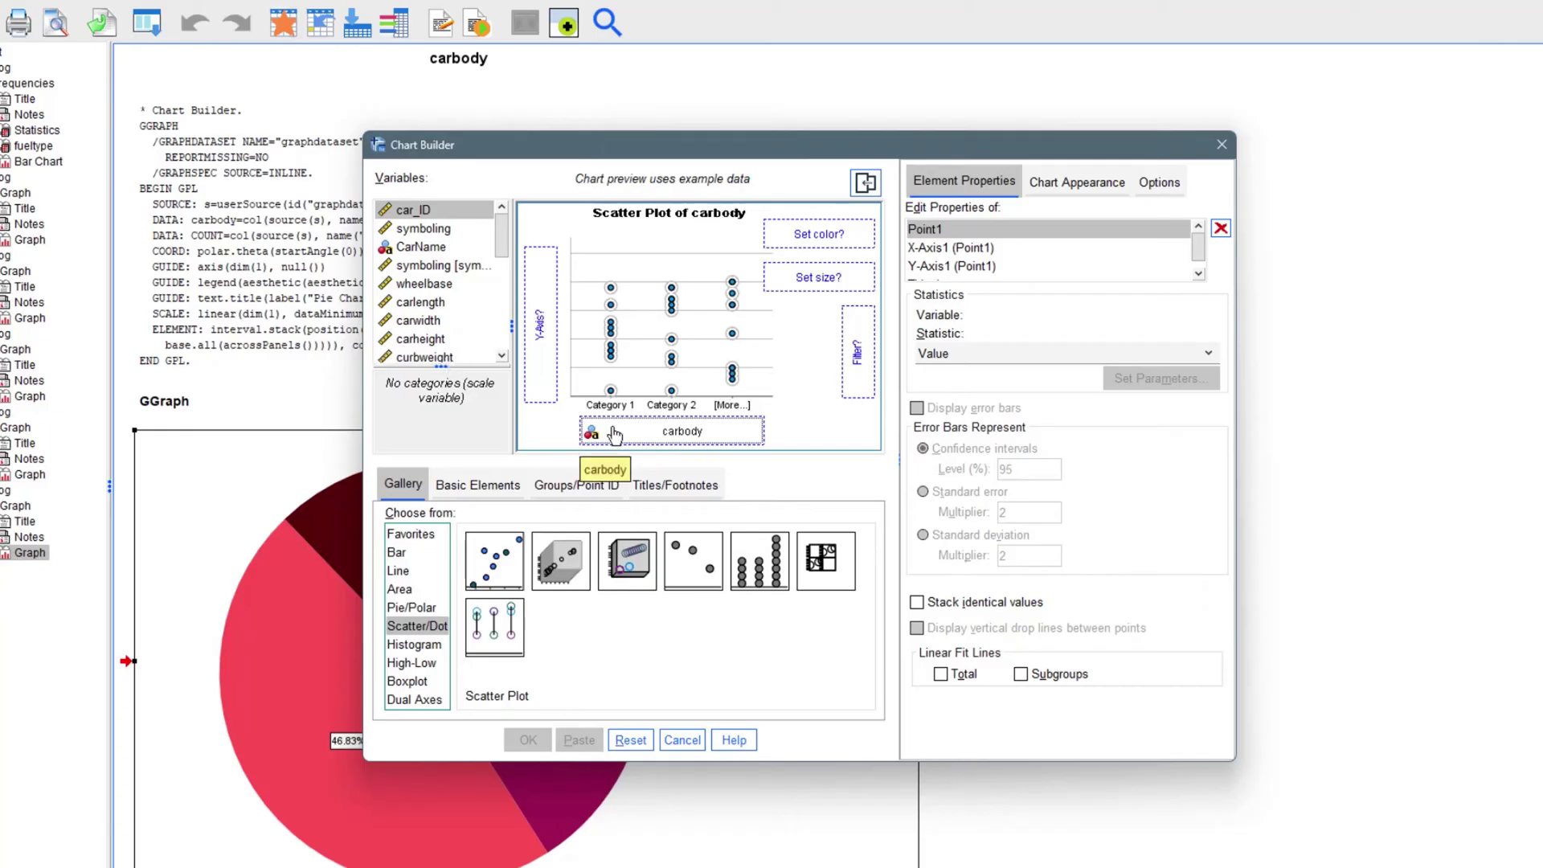
left_click_drag(614, 434, 659, 432)
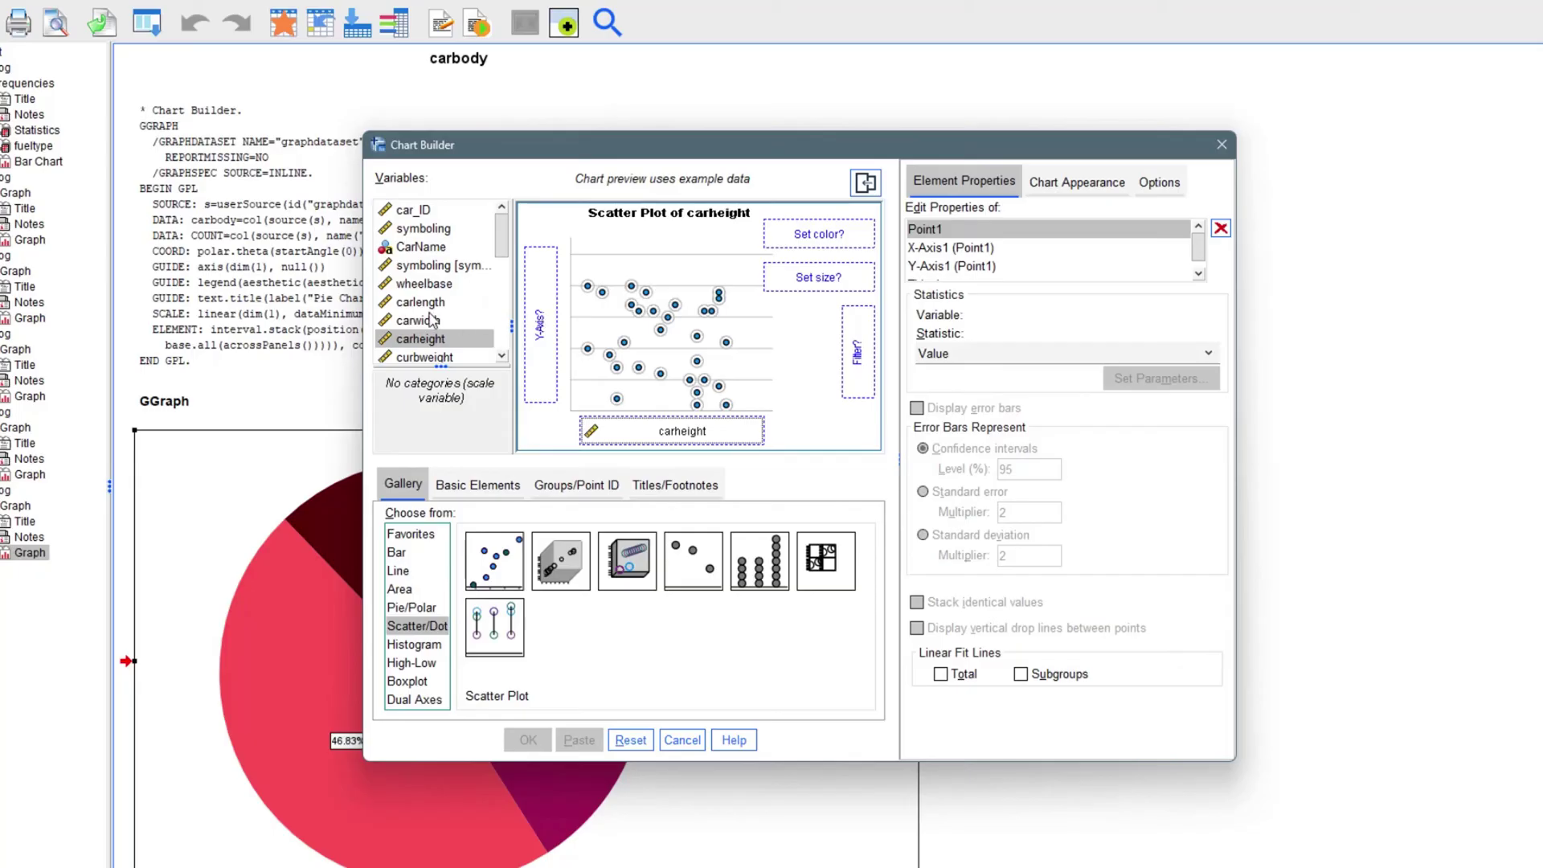
left_click_drag(427, 321, 540, 329)
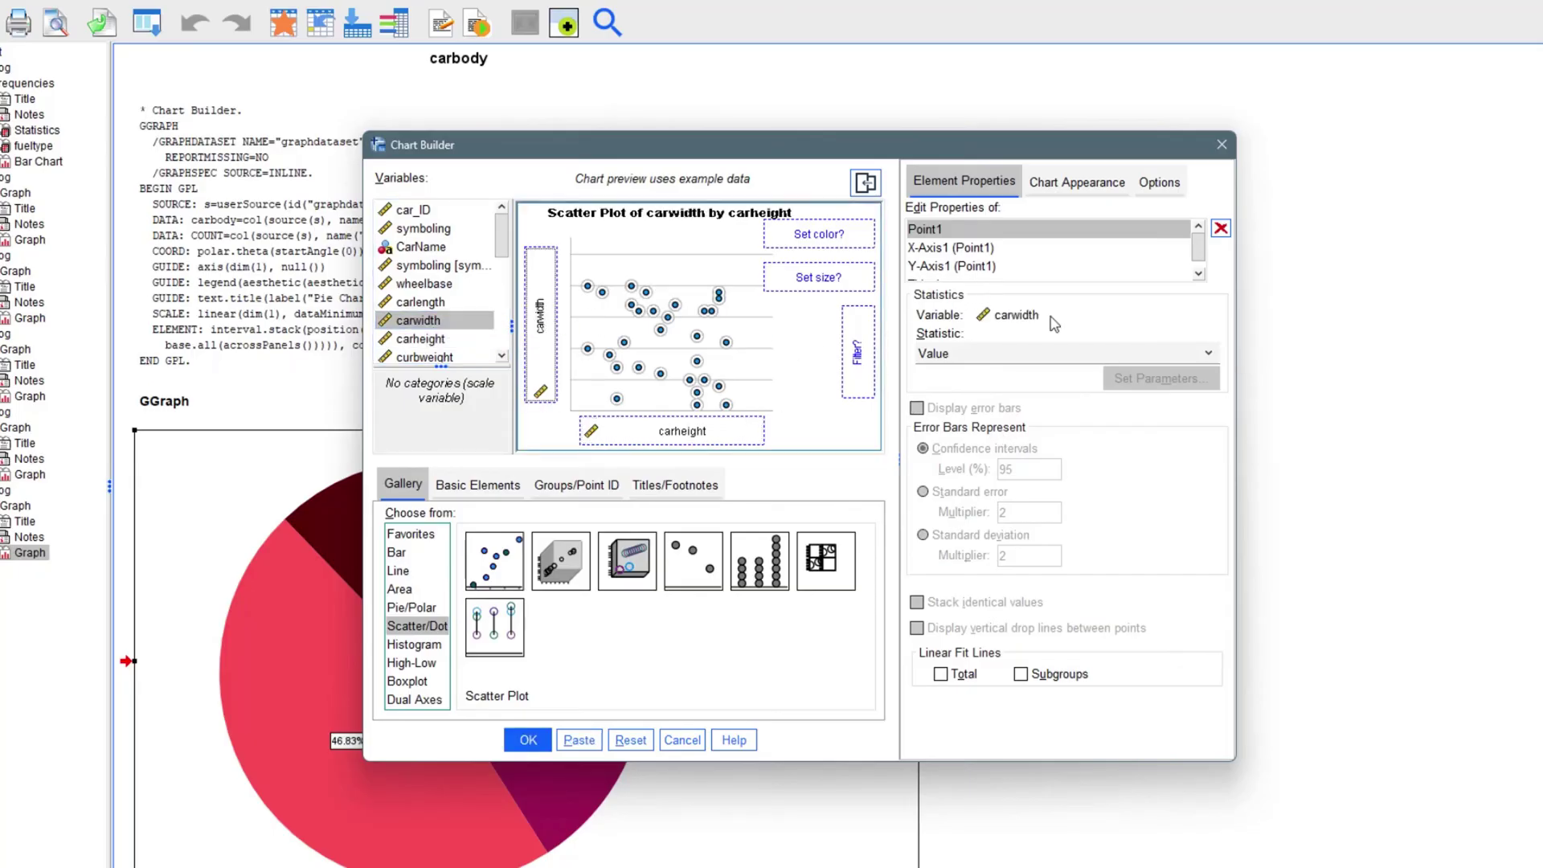
left_click(1208, 354)
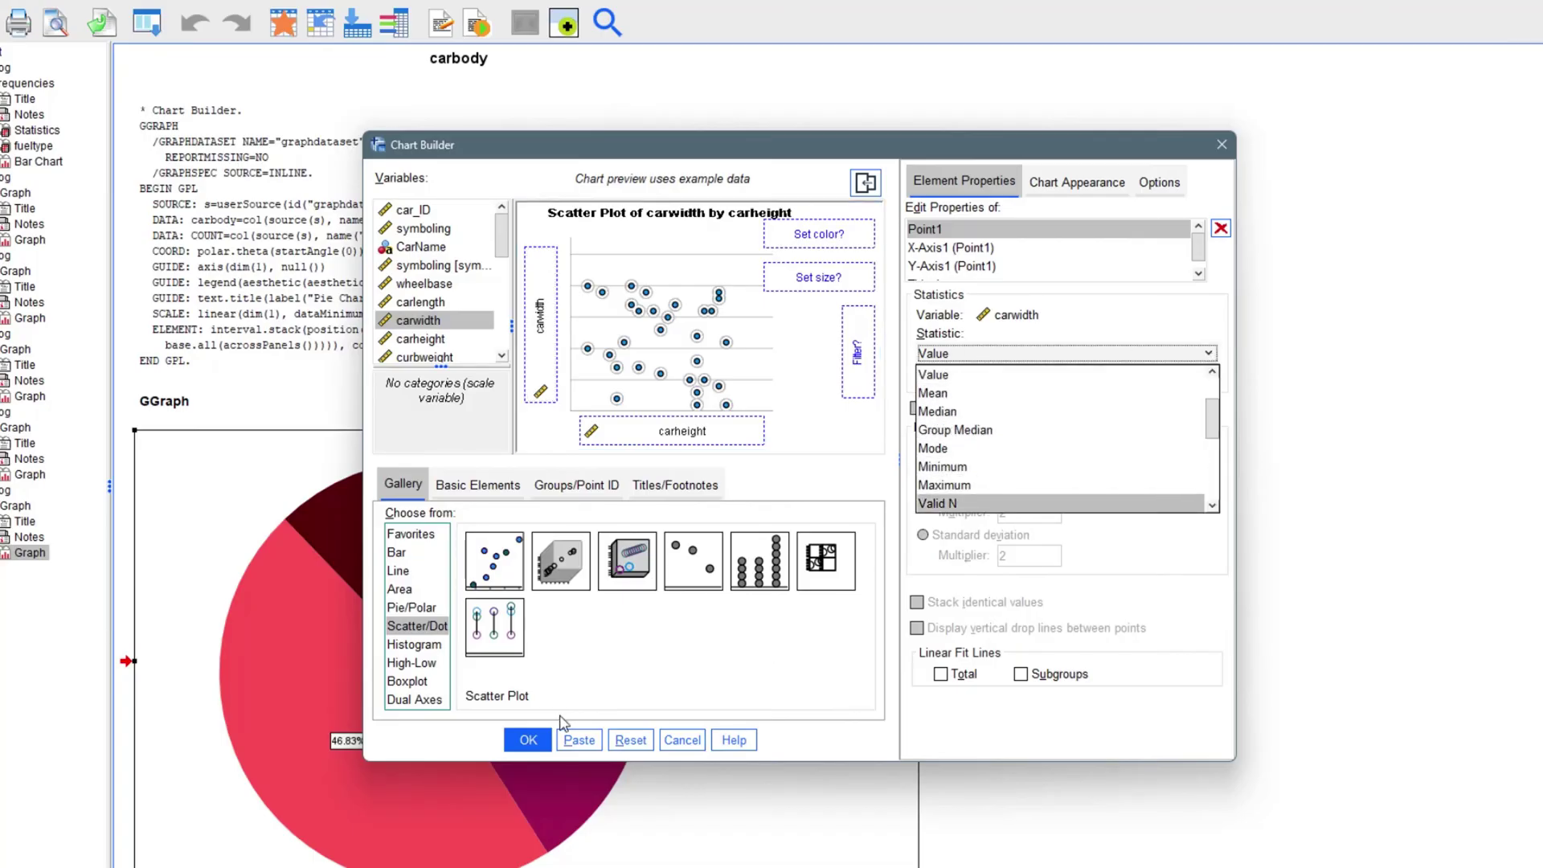
left_click(527, 739)
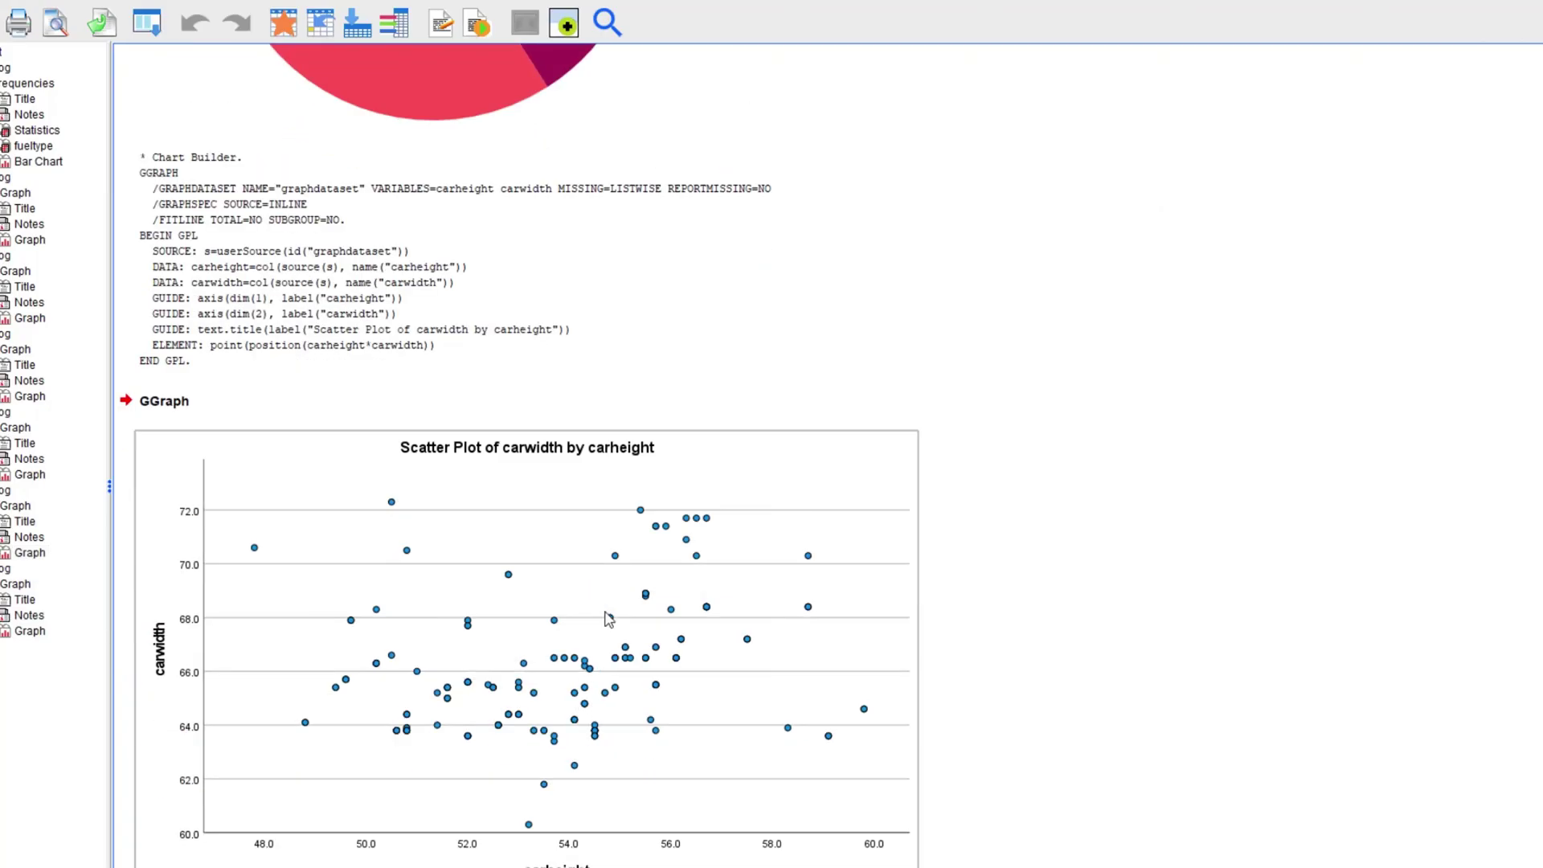
Step: Open the carwidth by carheight scatter plot in the Chart Editor and add an interpolation line
left_click(843, 585)
double_click(850, 508)
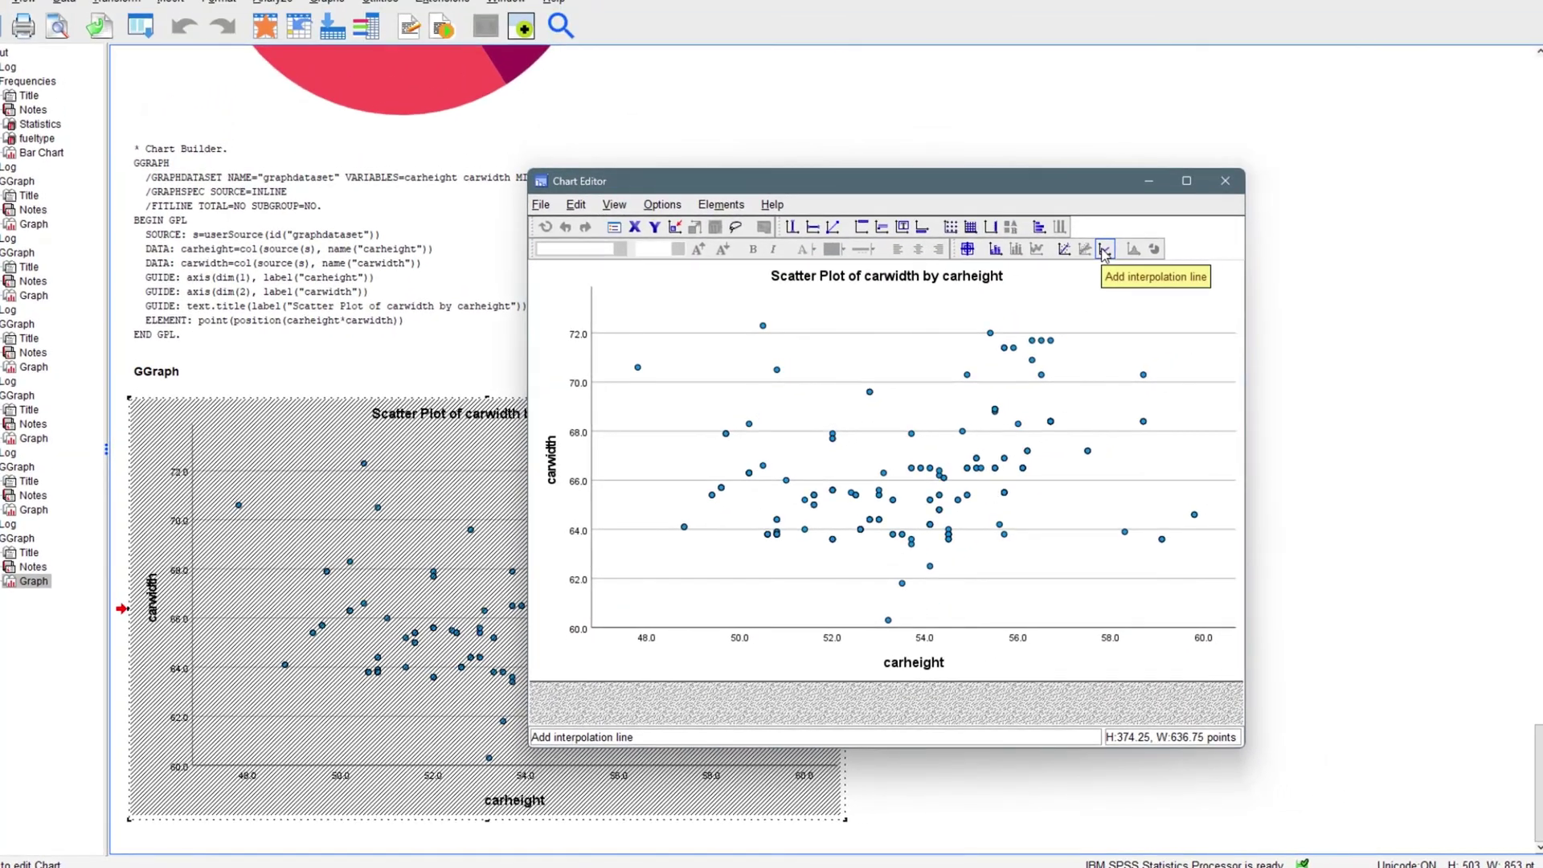
left_click(1104, 250)
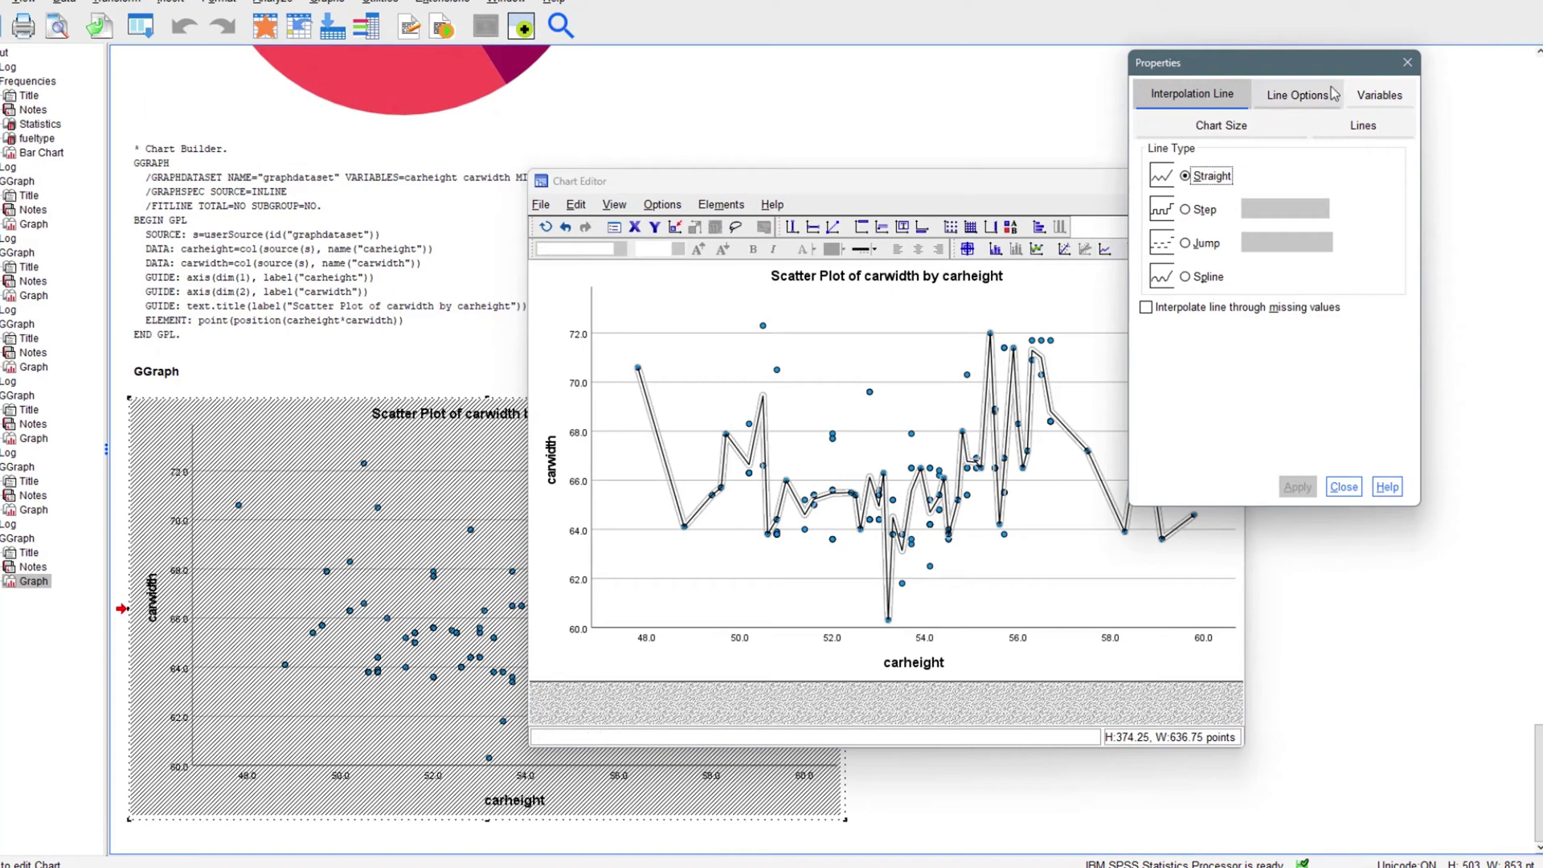
Step: Hide the grid lines of the carwidth by carheight scatter plot and close the Chart Editor
left_click(1407, 63)
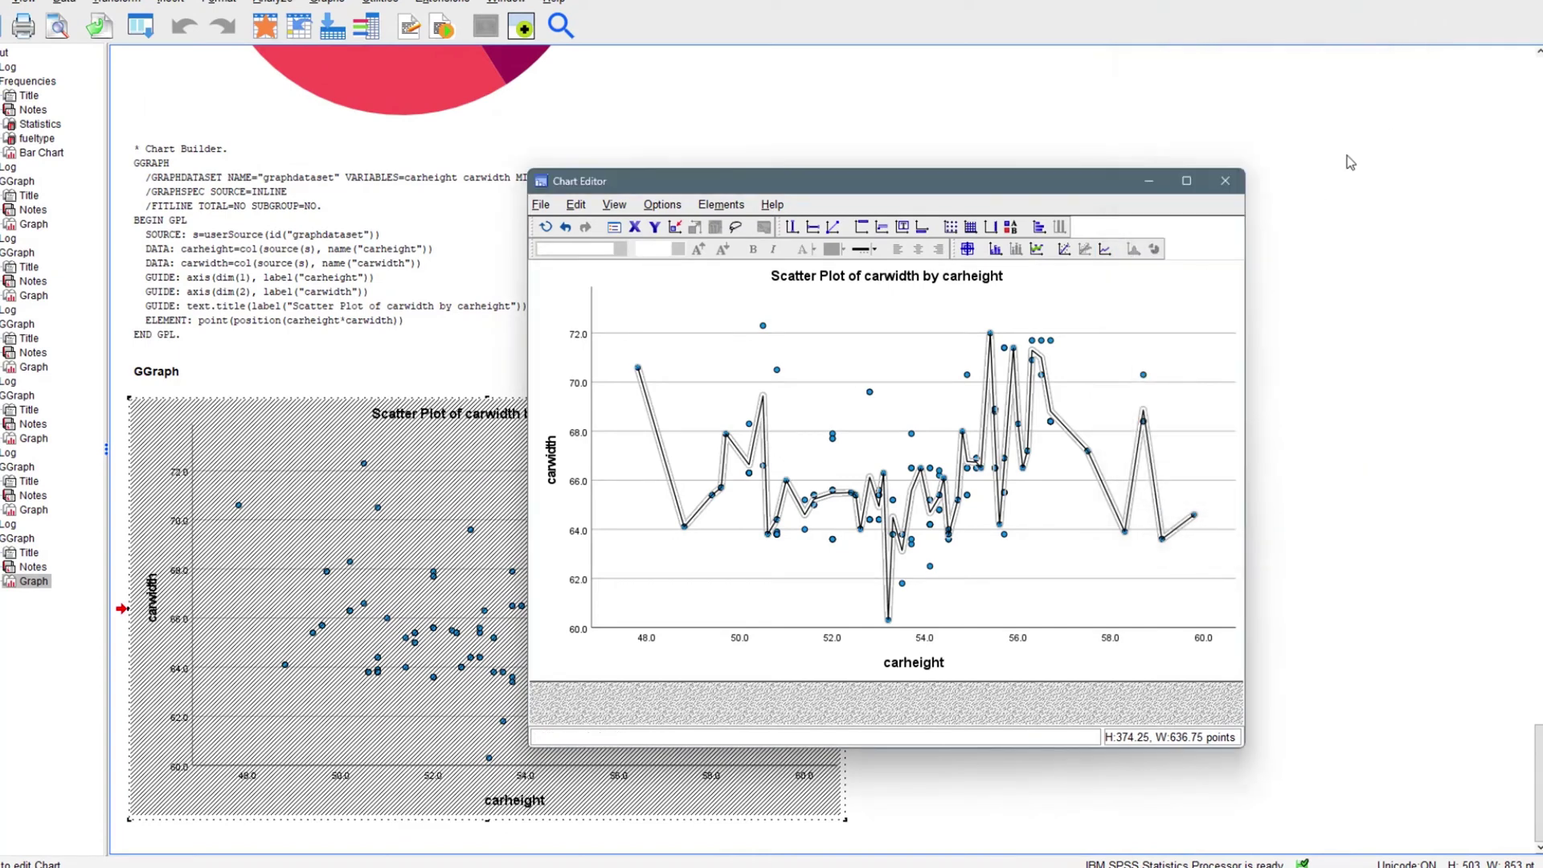
right_click(1113, 332)
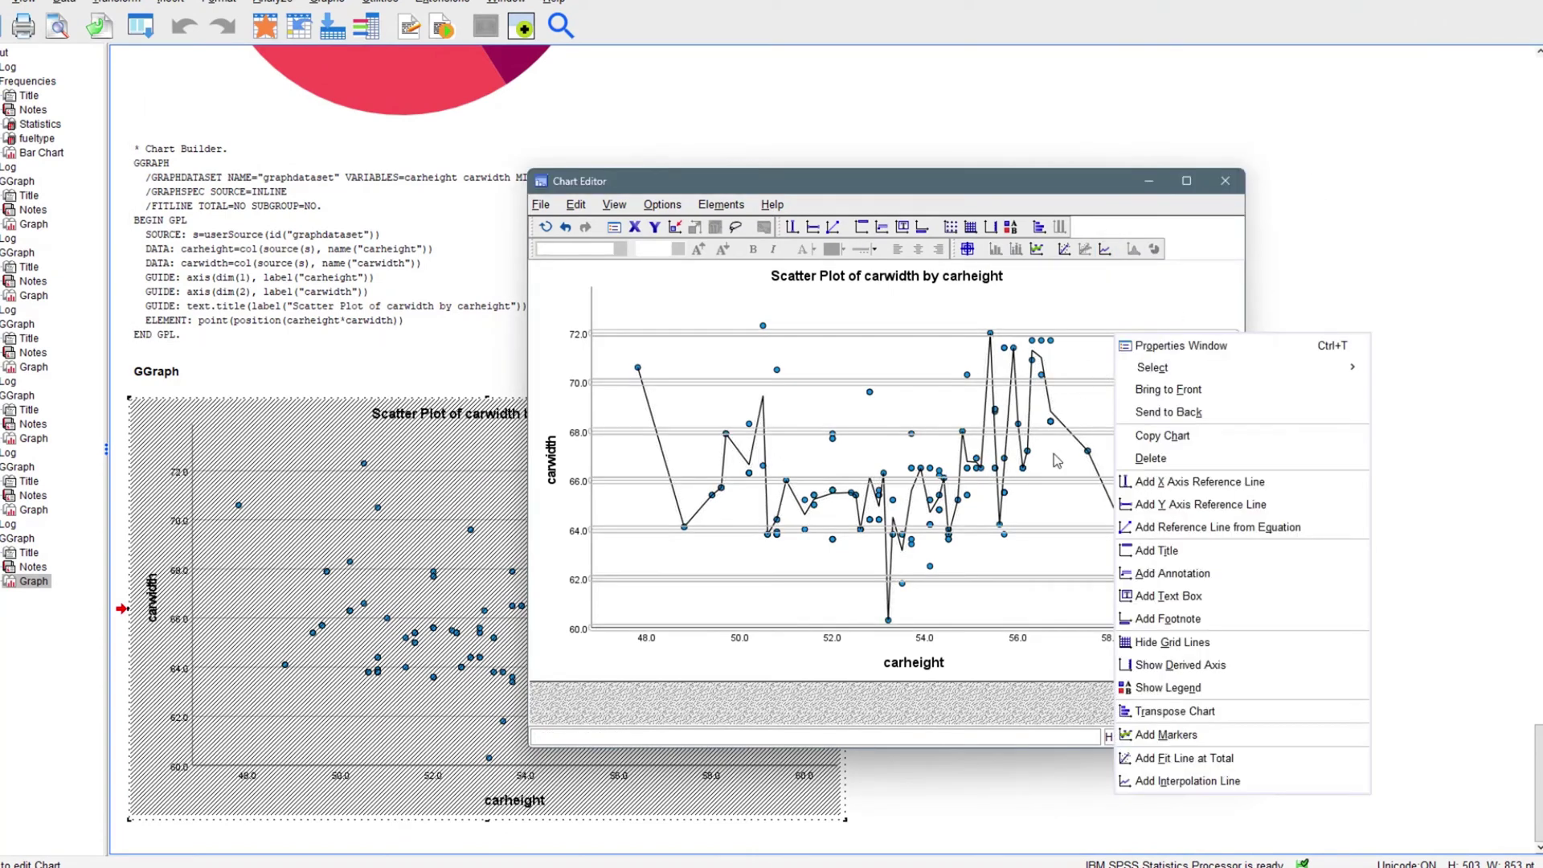
left_click(1172, 642)
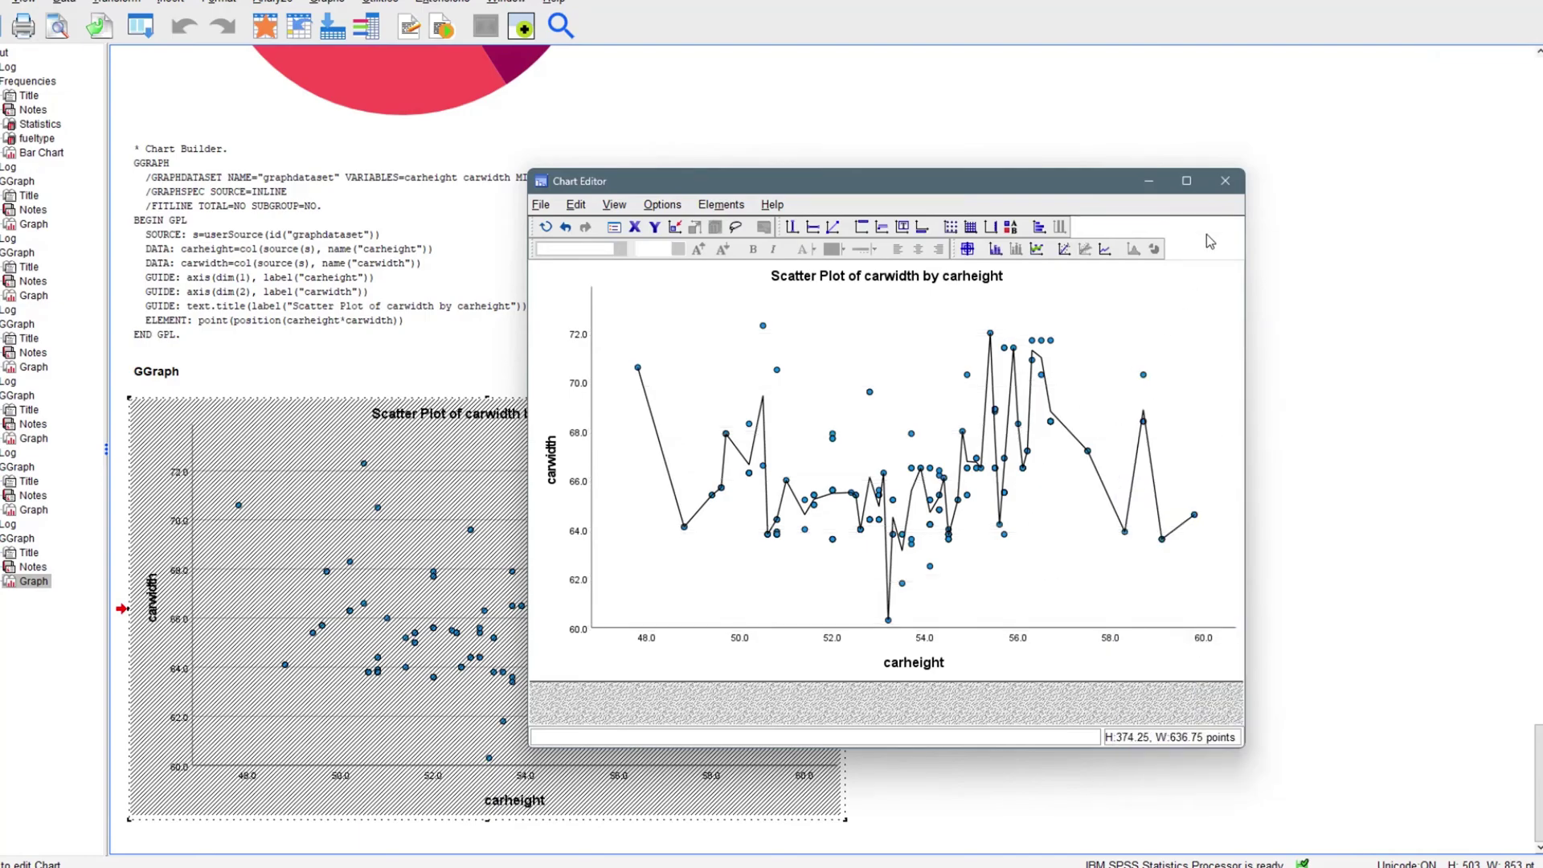
left_click(1224, 181)
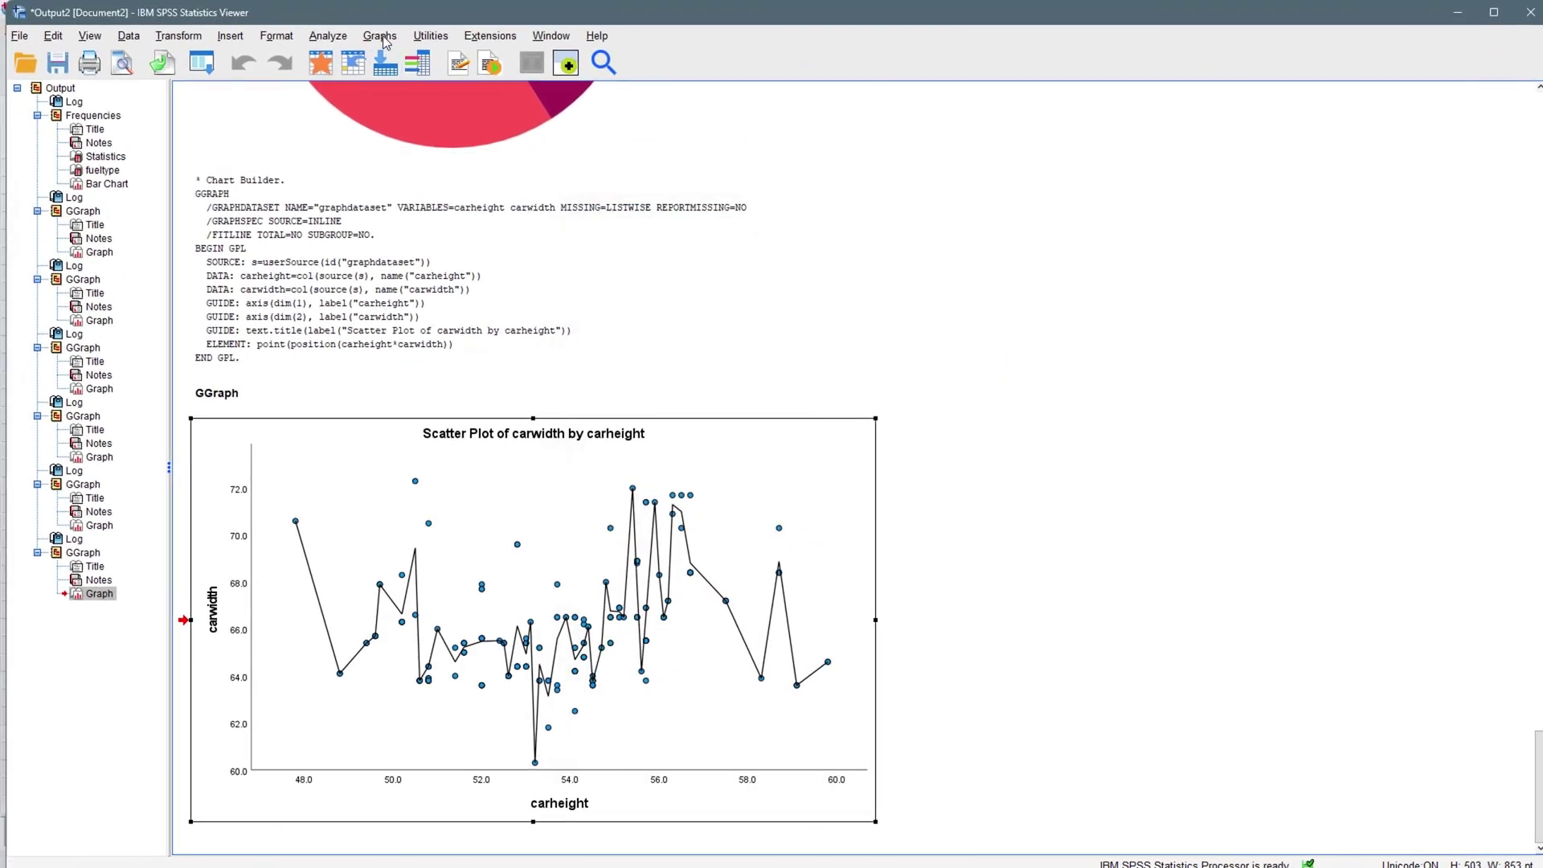
Step: Set up a simple histogram in the Chart Builder with carlength on the X-axis
left_click(384, 42)
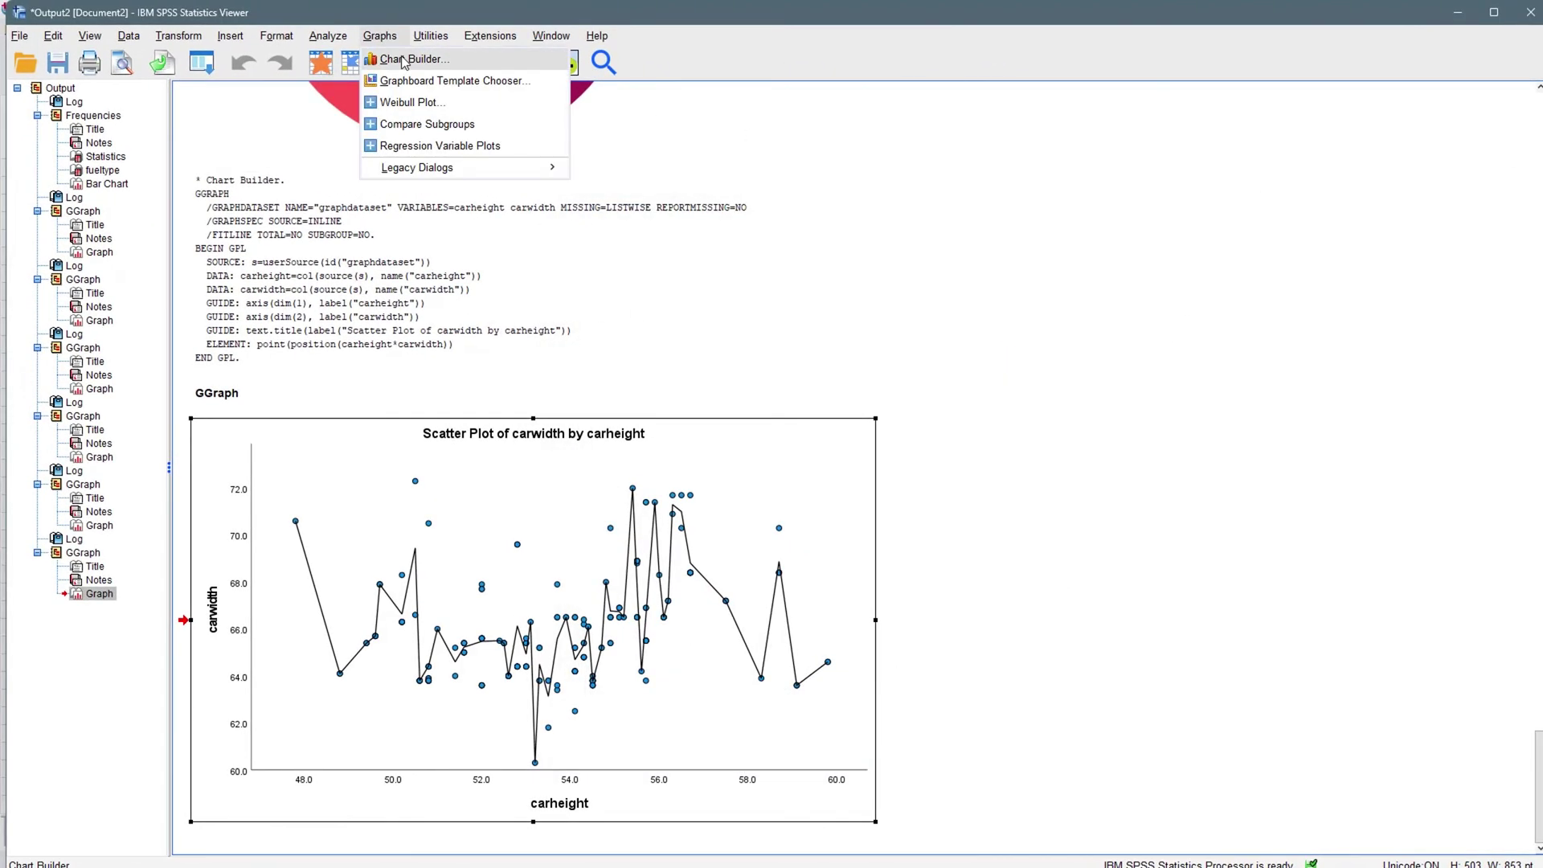
left_click(410, 53)
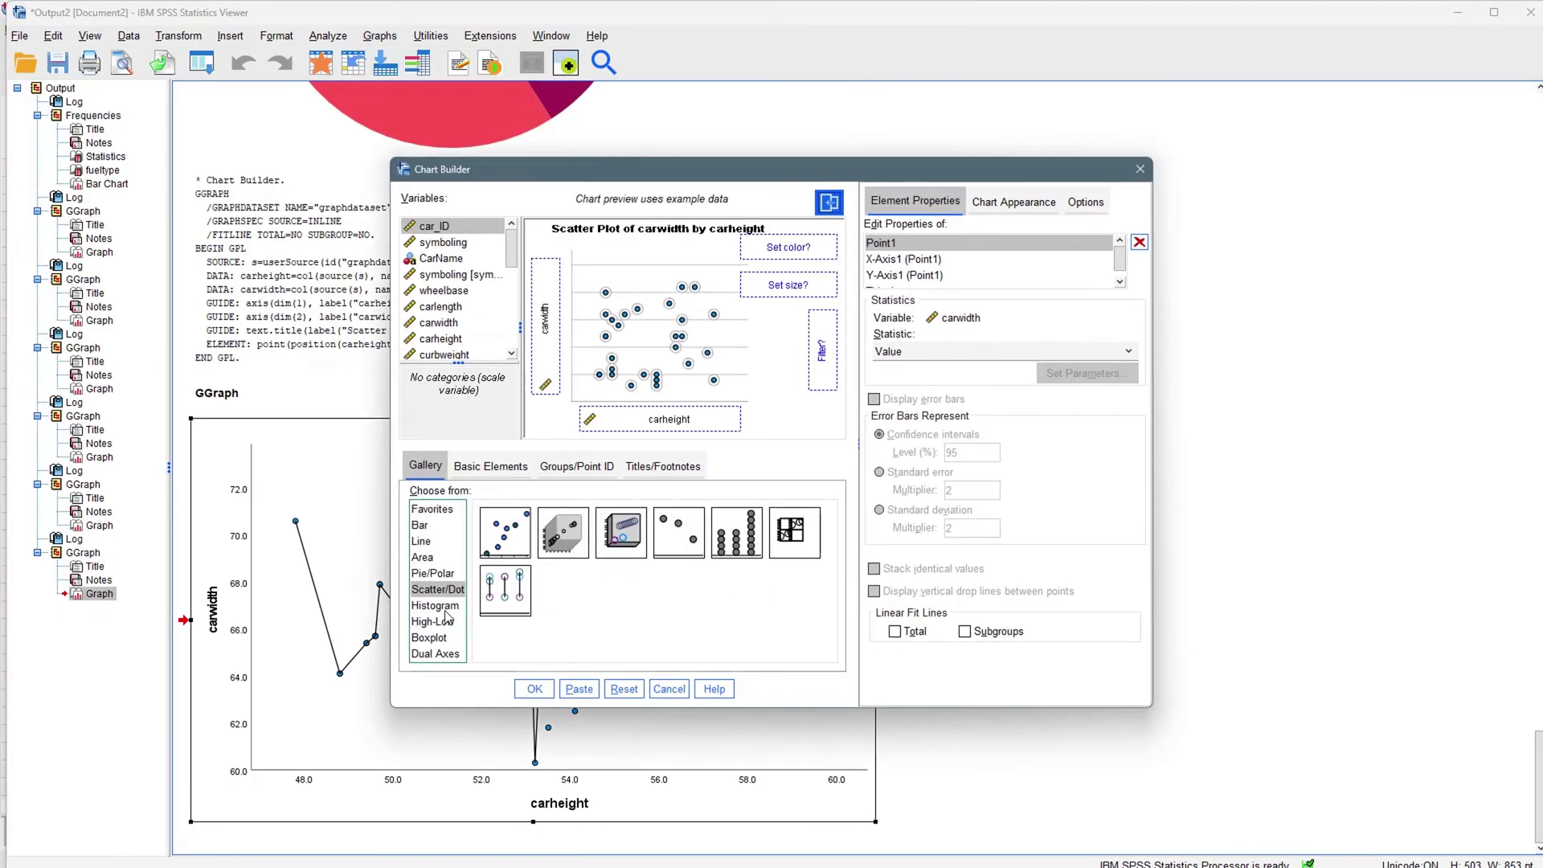
left_click(436, 605)
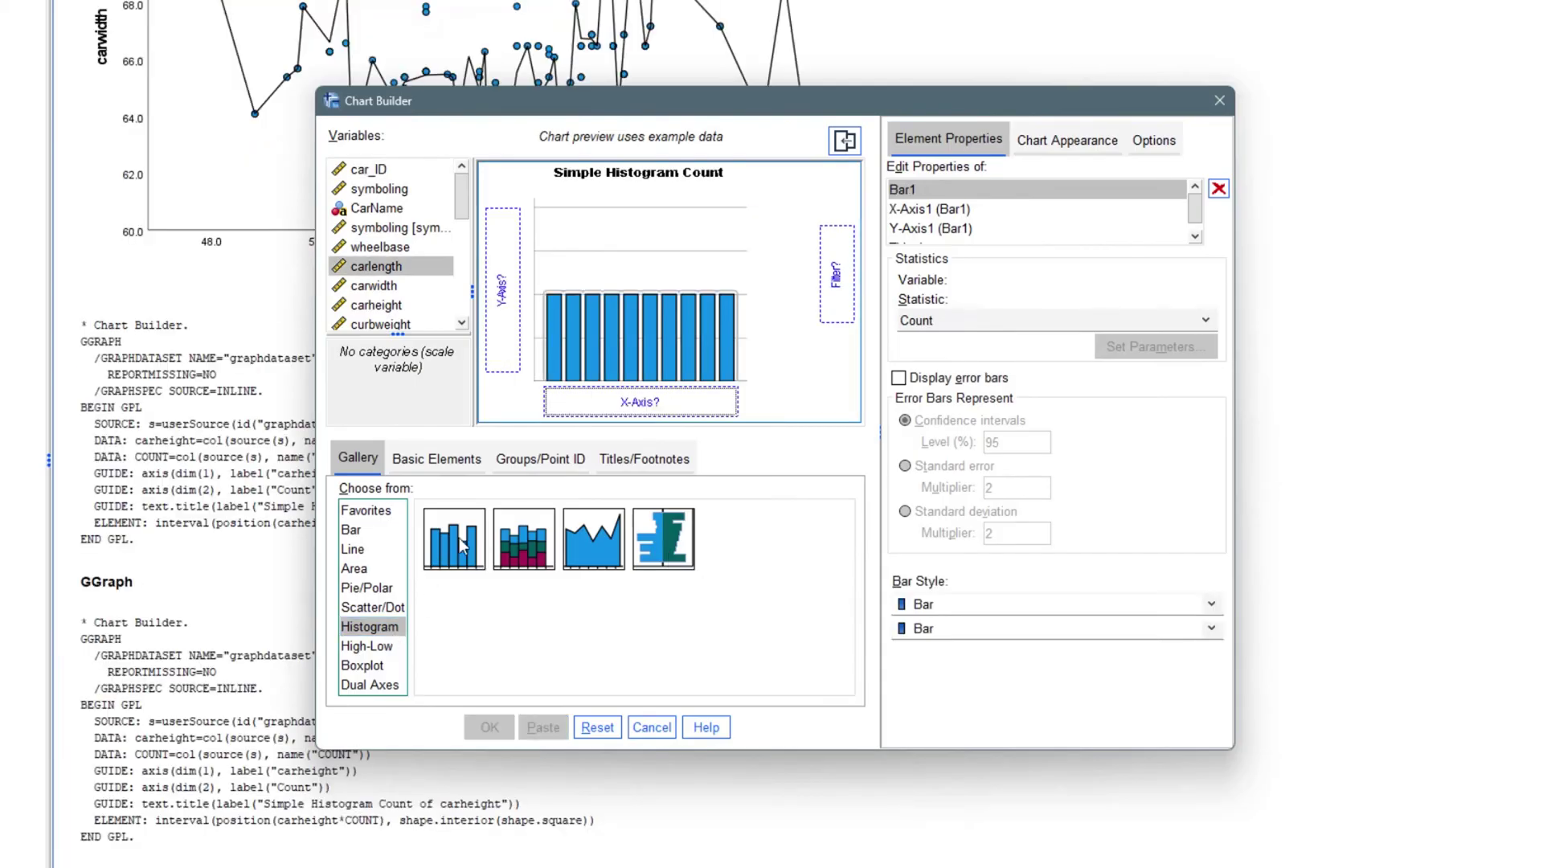
left_click_drag(454, 538, 595, 341)
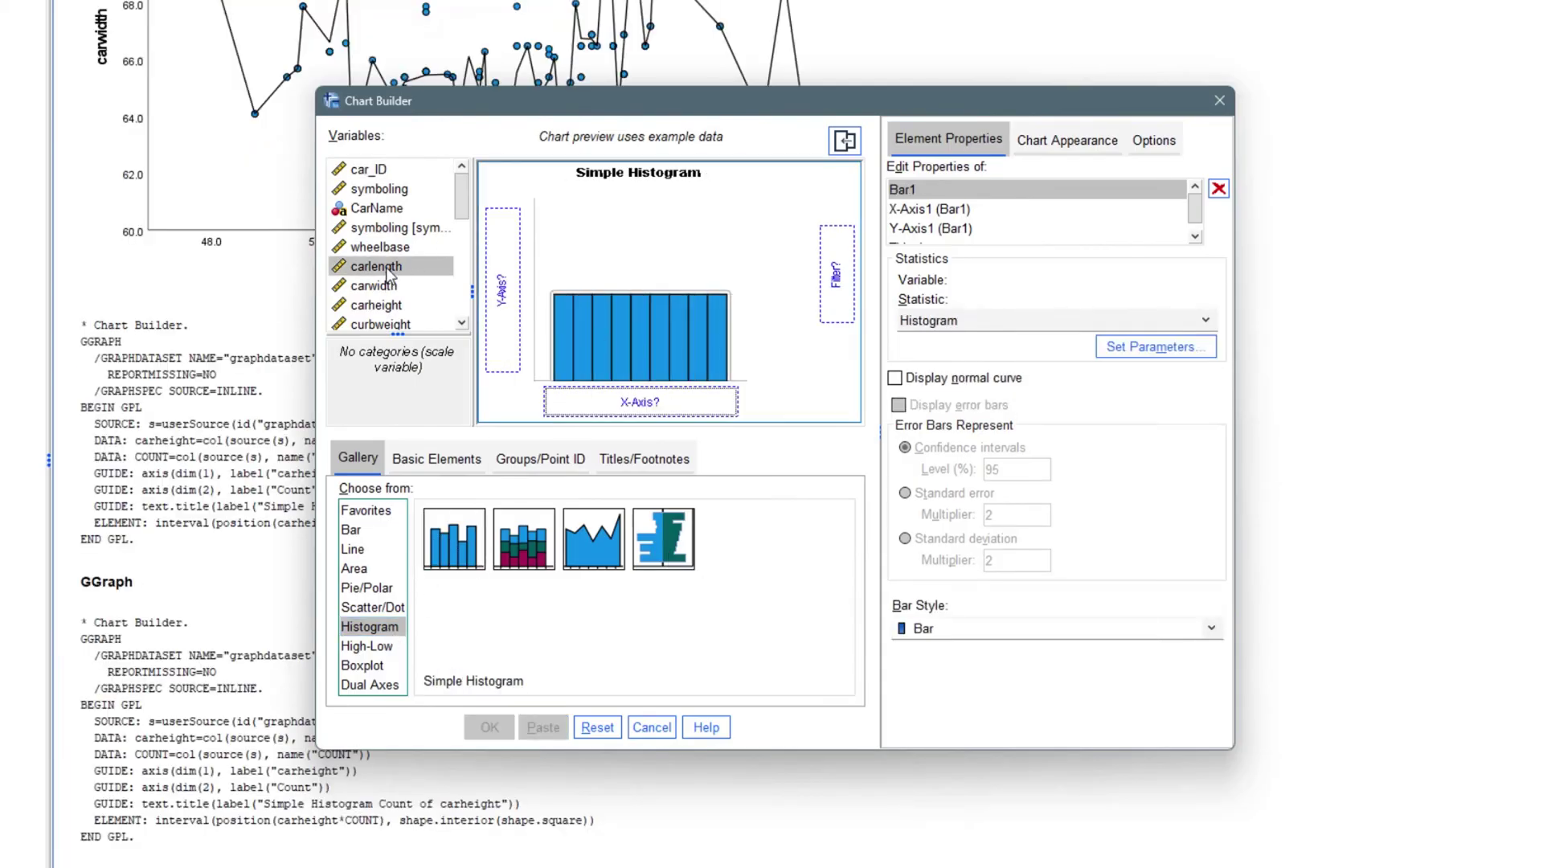
left_click_drag(386, 274, 649, 396)
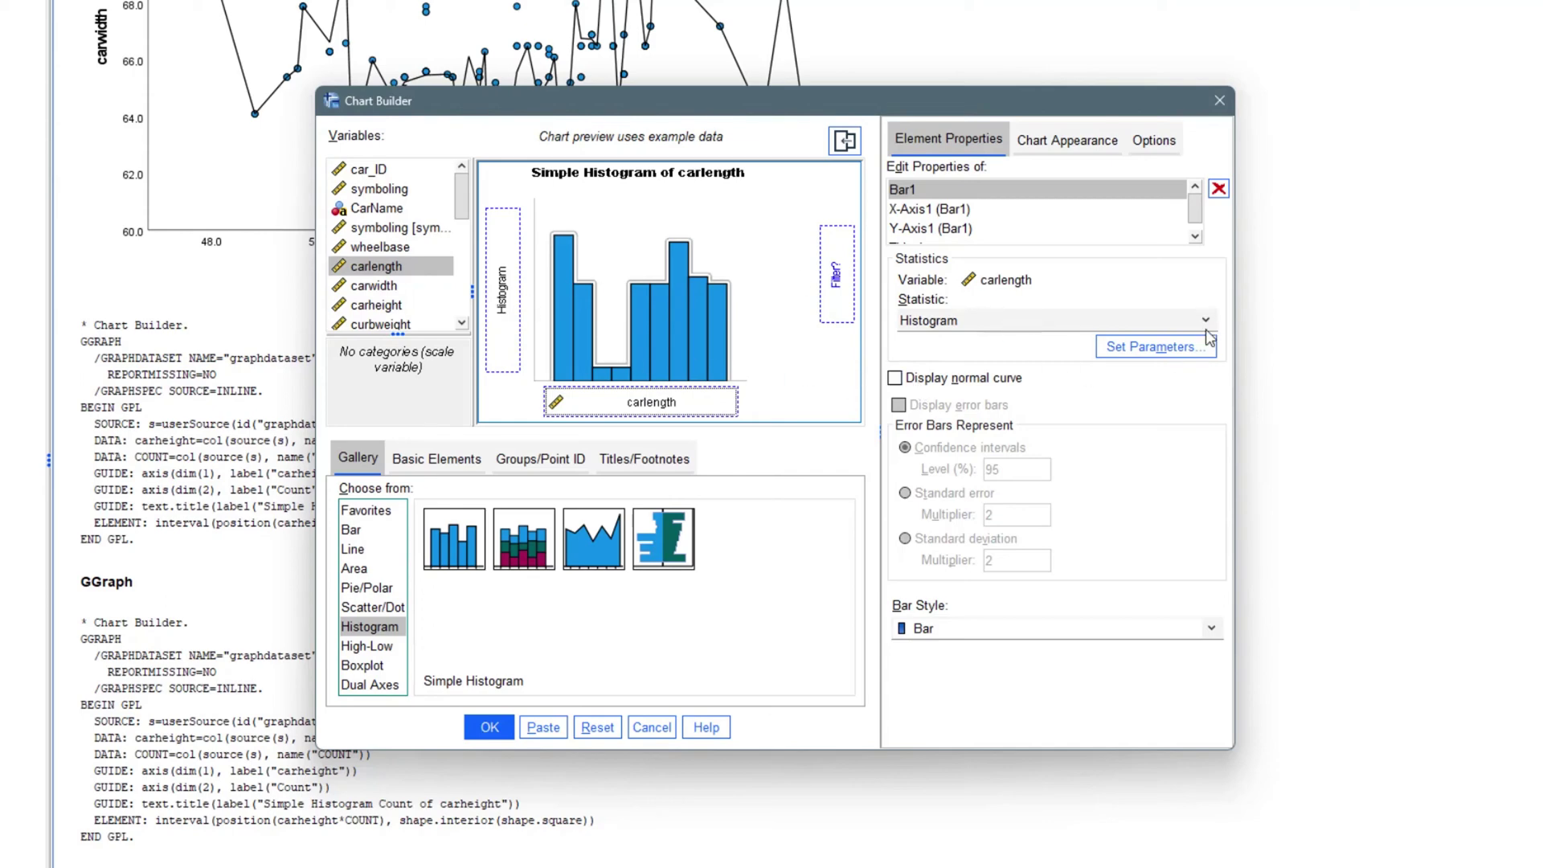
Step: Examine the custom bin size options of the carlength histogram and keep the bin sizes on Automatic
left_click(1173, 347)
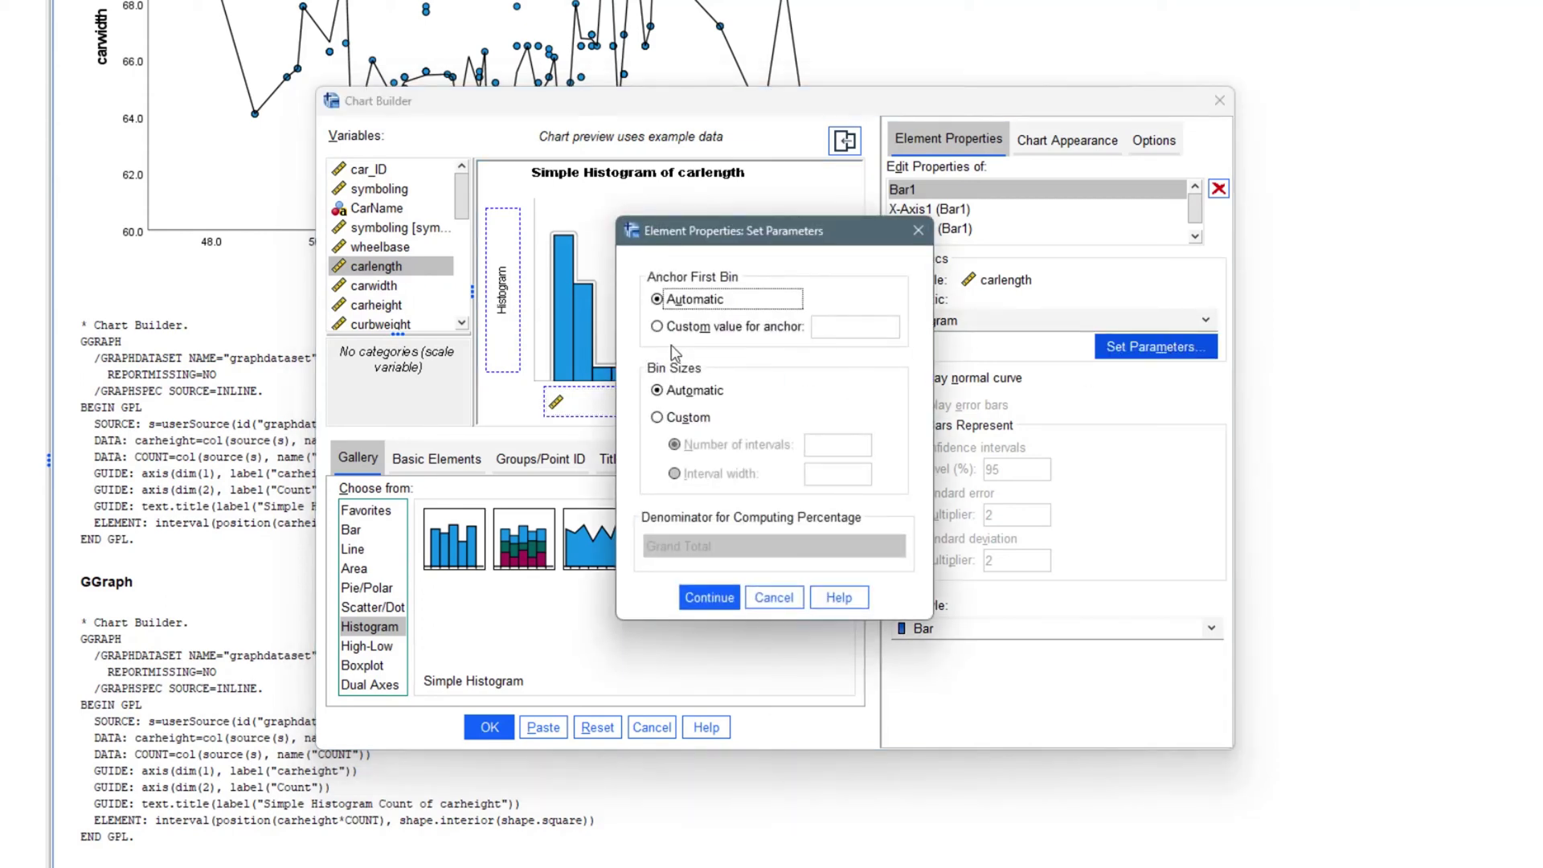
left_click(667, 418)
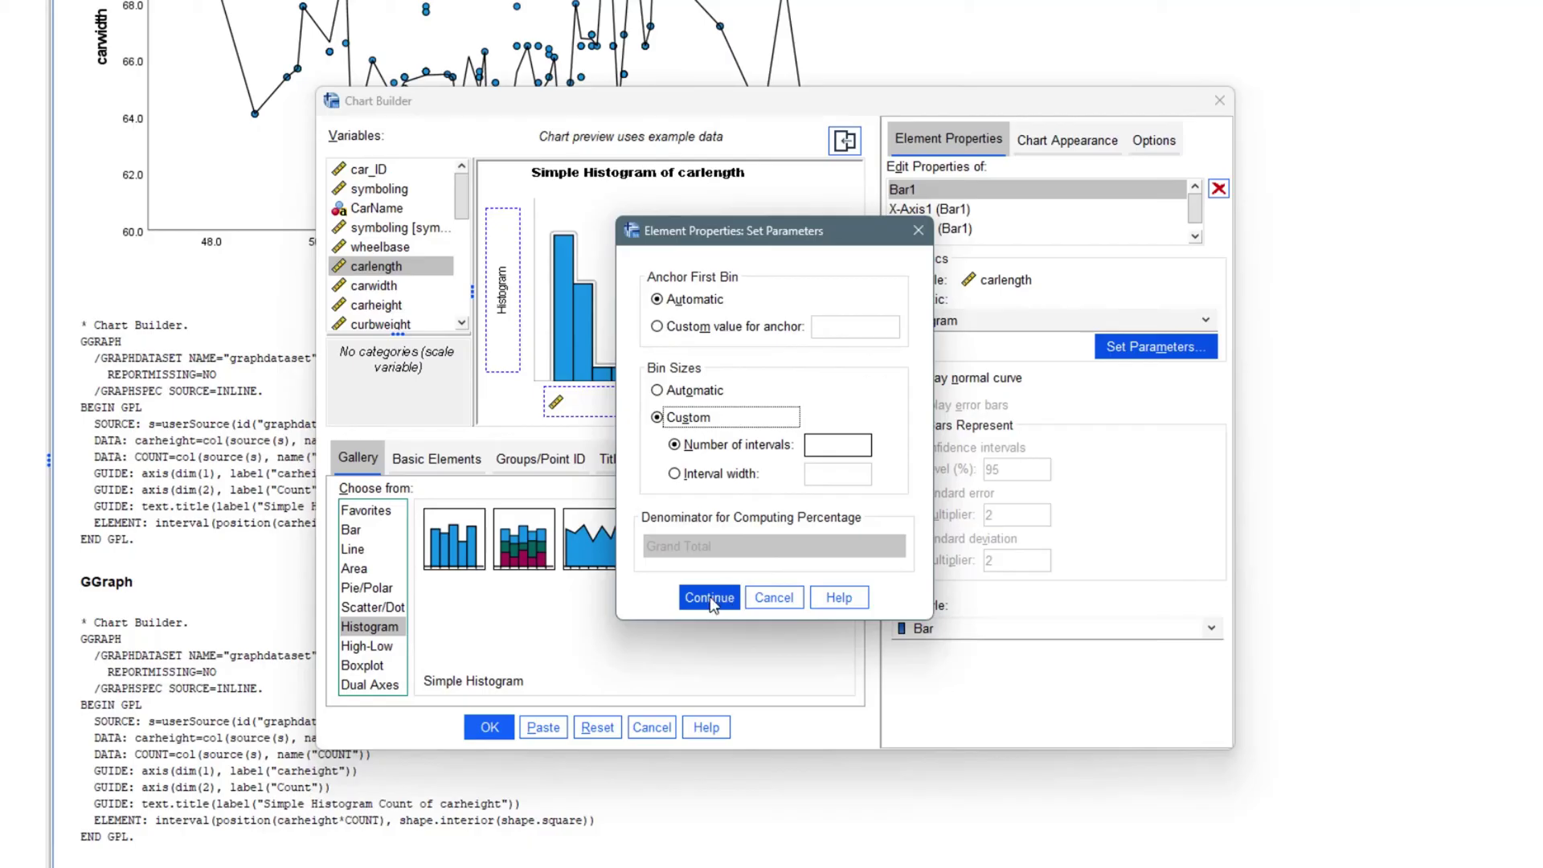
left_click(664, 391)
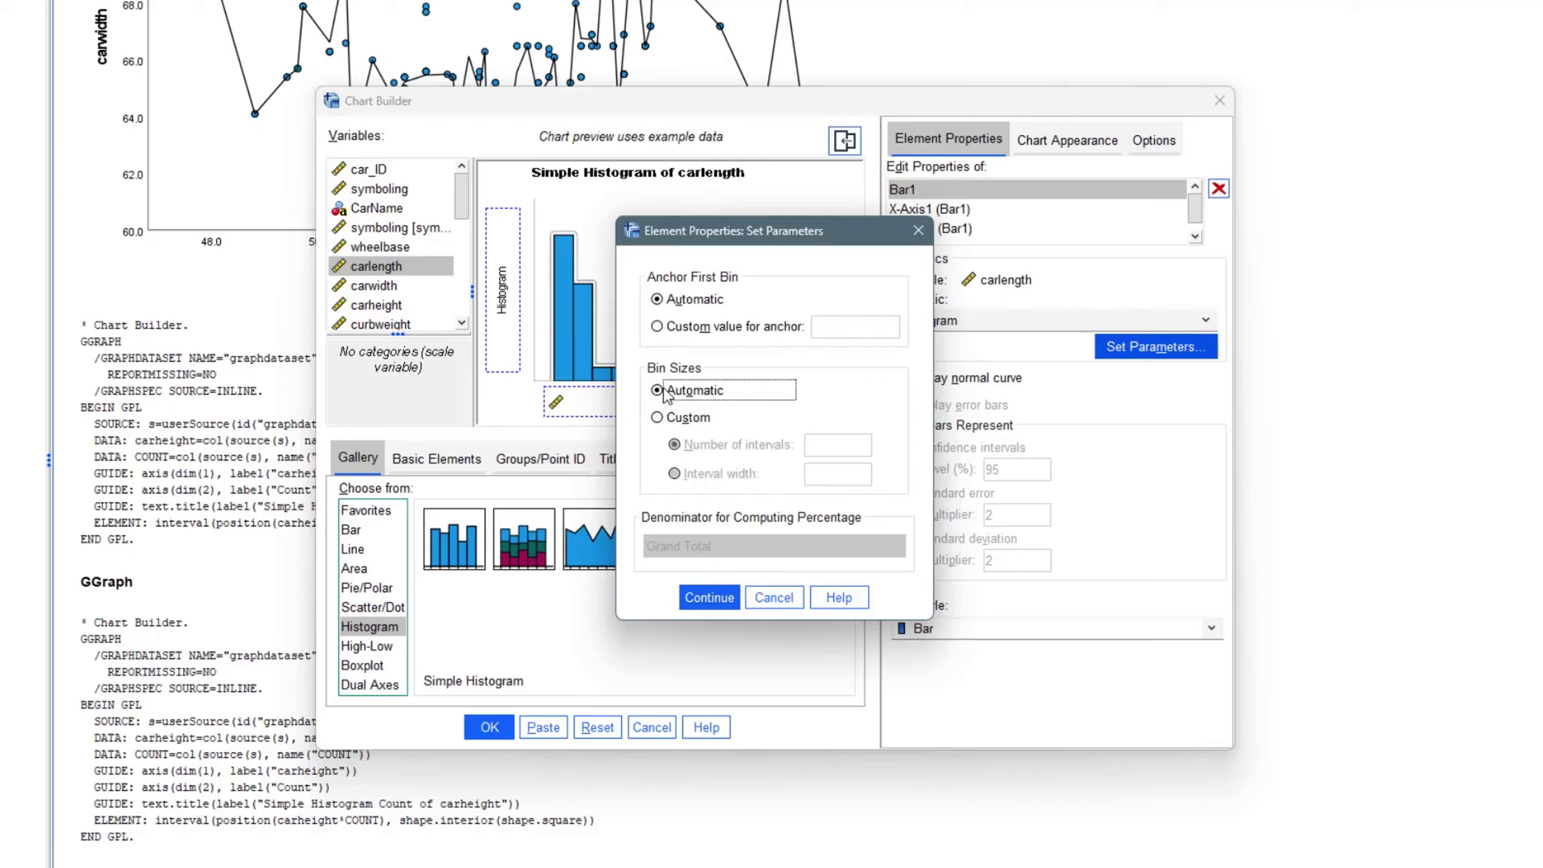
left_click(708, 596)
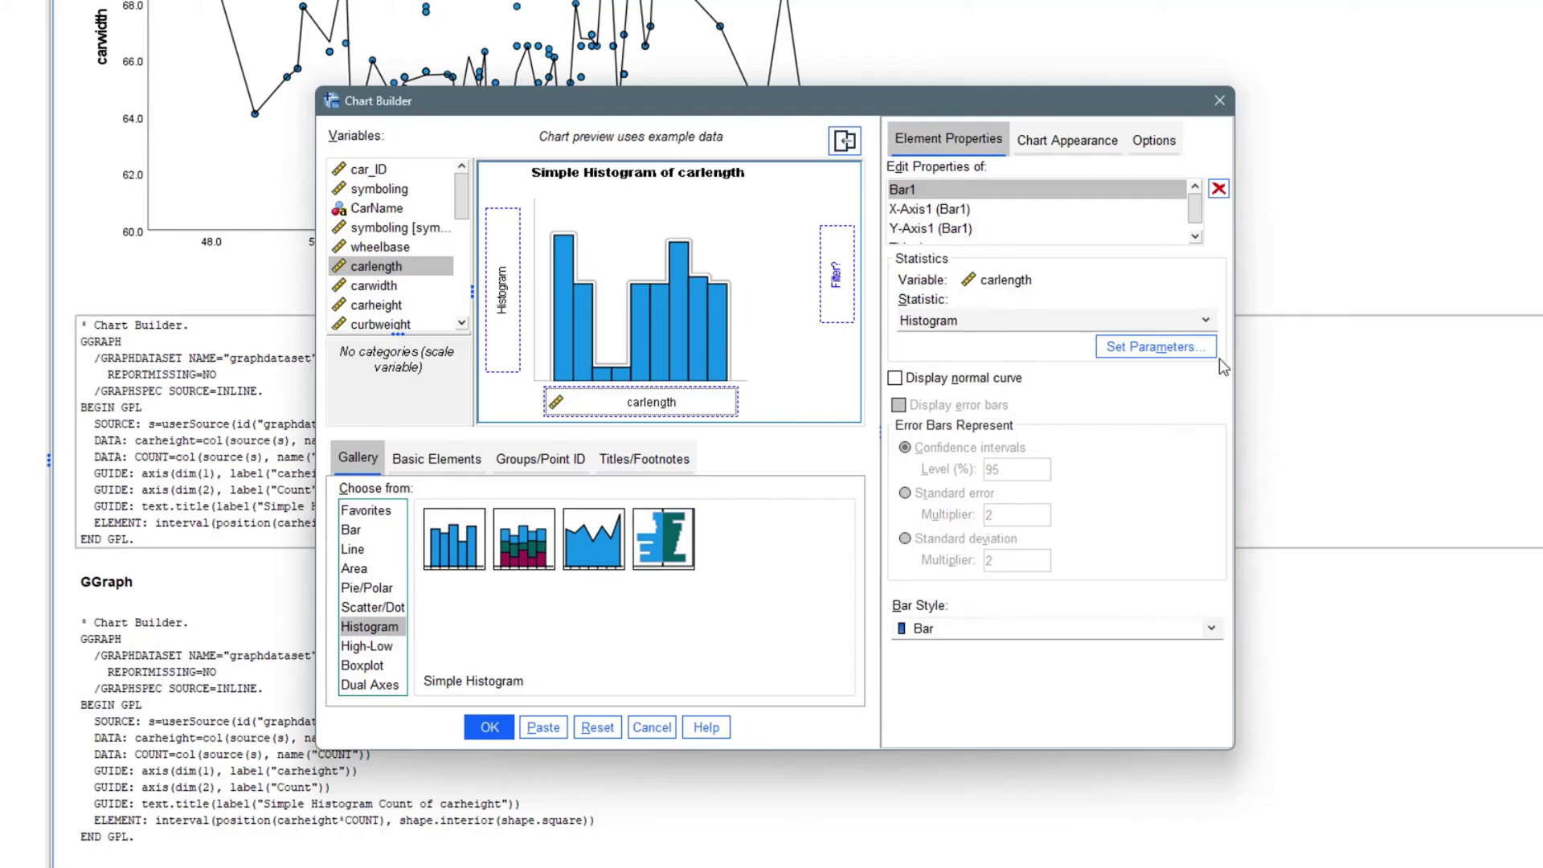
Step: Look through the available statistics, keep Histogram as the statistic and generate the carlength histogram
left_click(1205, 320)
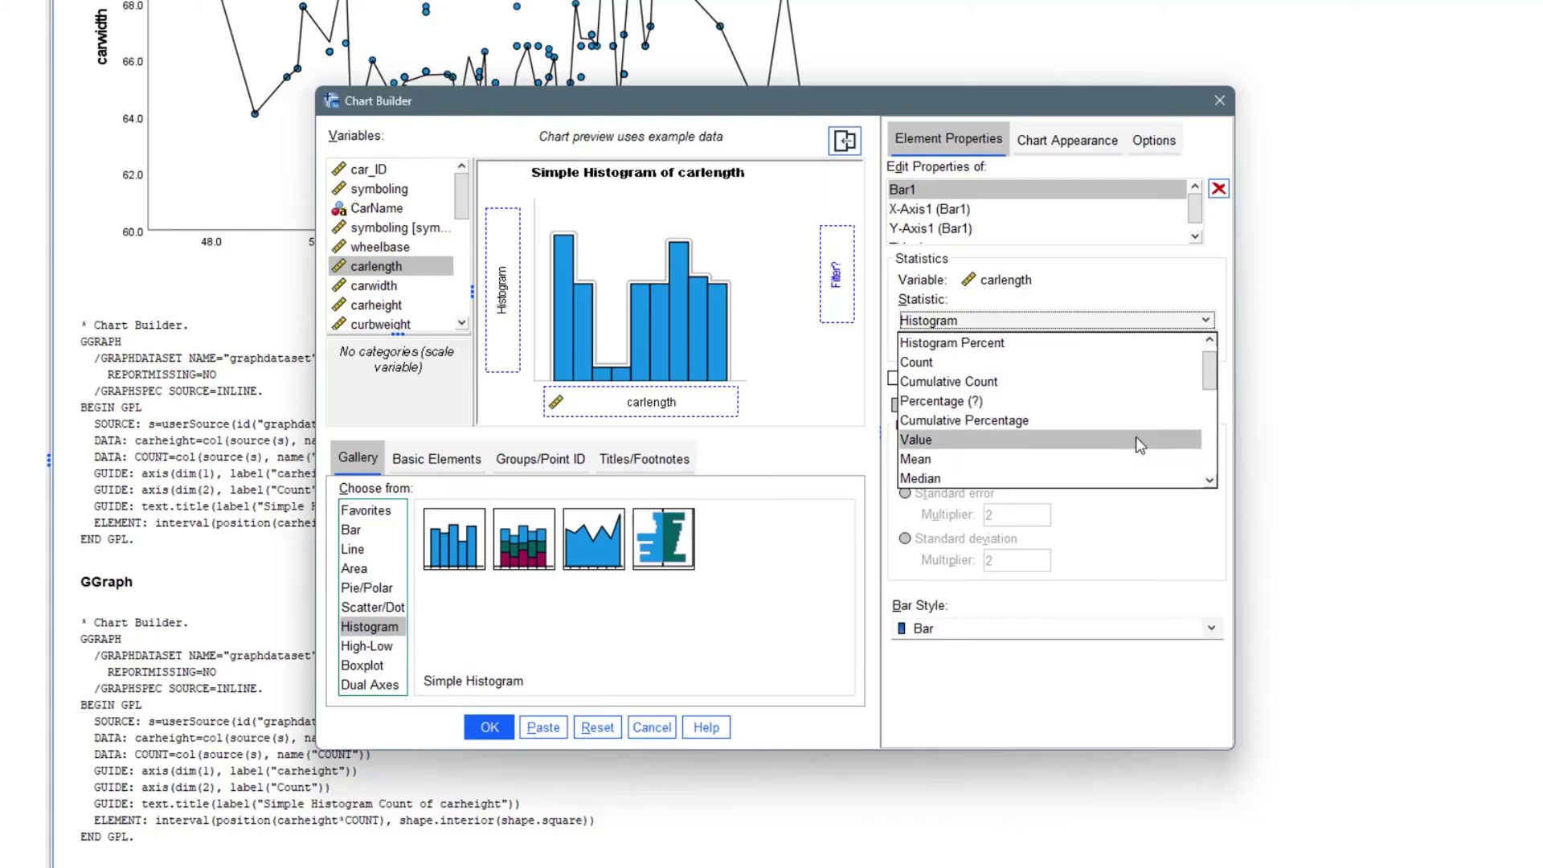
left_click(776, 376)
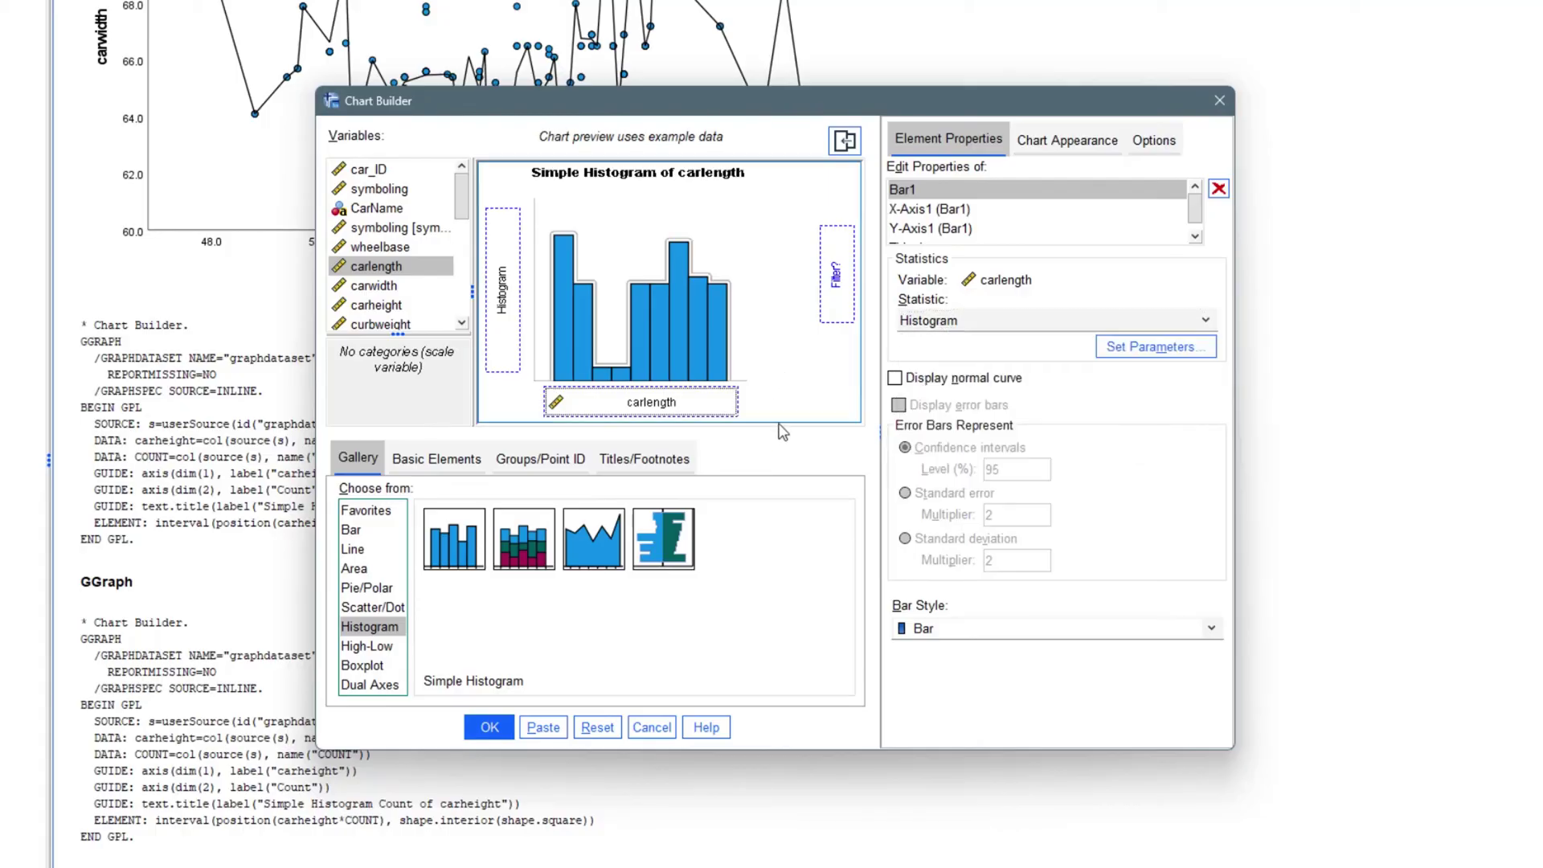
left_click(493, 731)
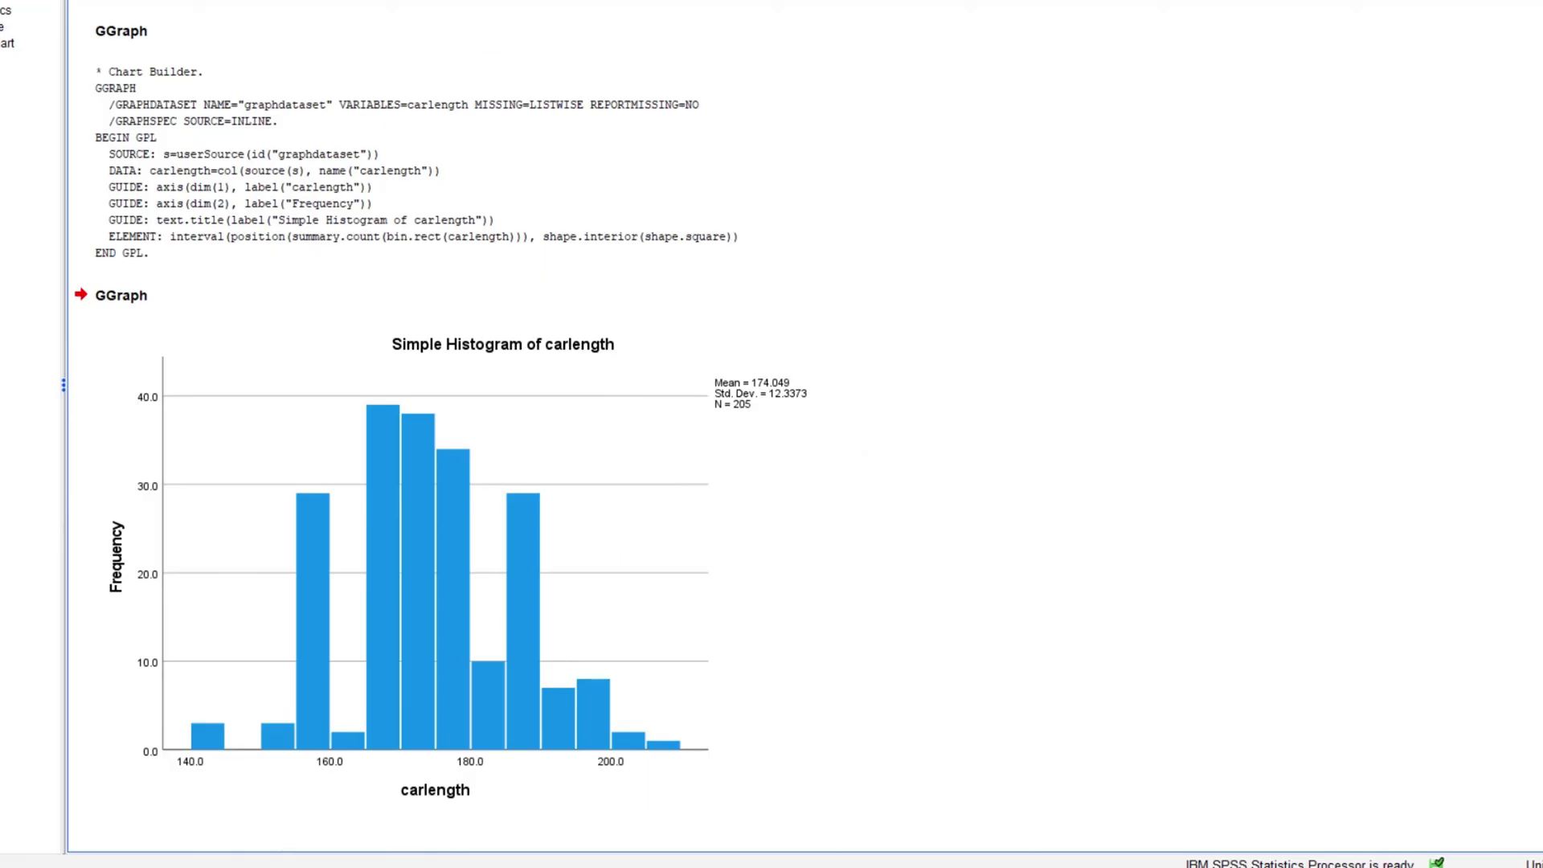
Step: Build a 1-D boxplot with carheight as the axis variable and generate it
left_click(379, 35)
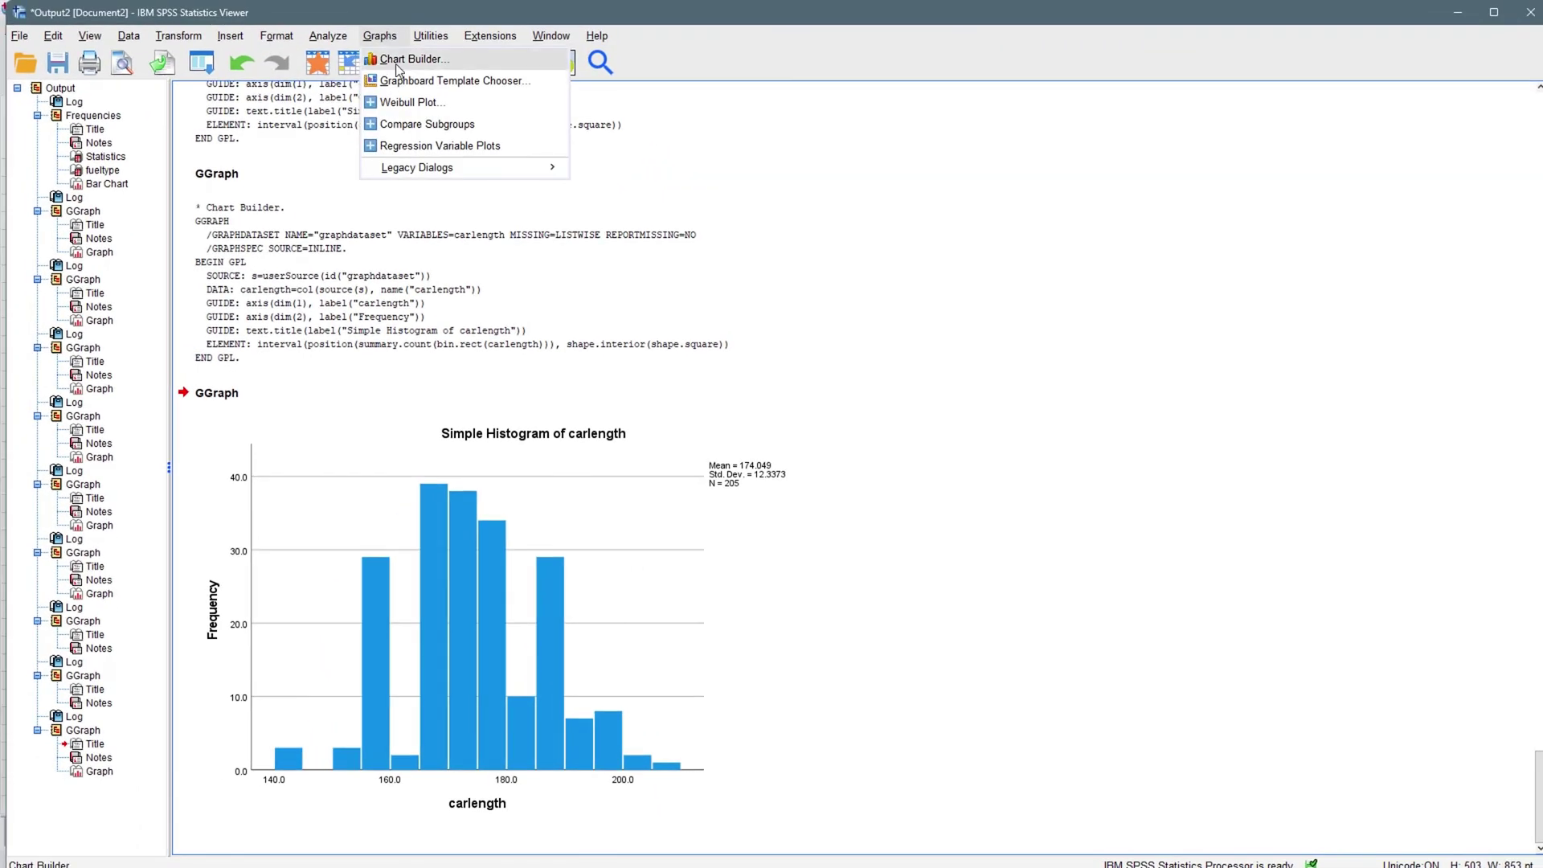
left_click(397, 64)
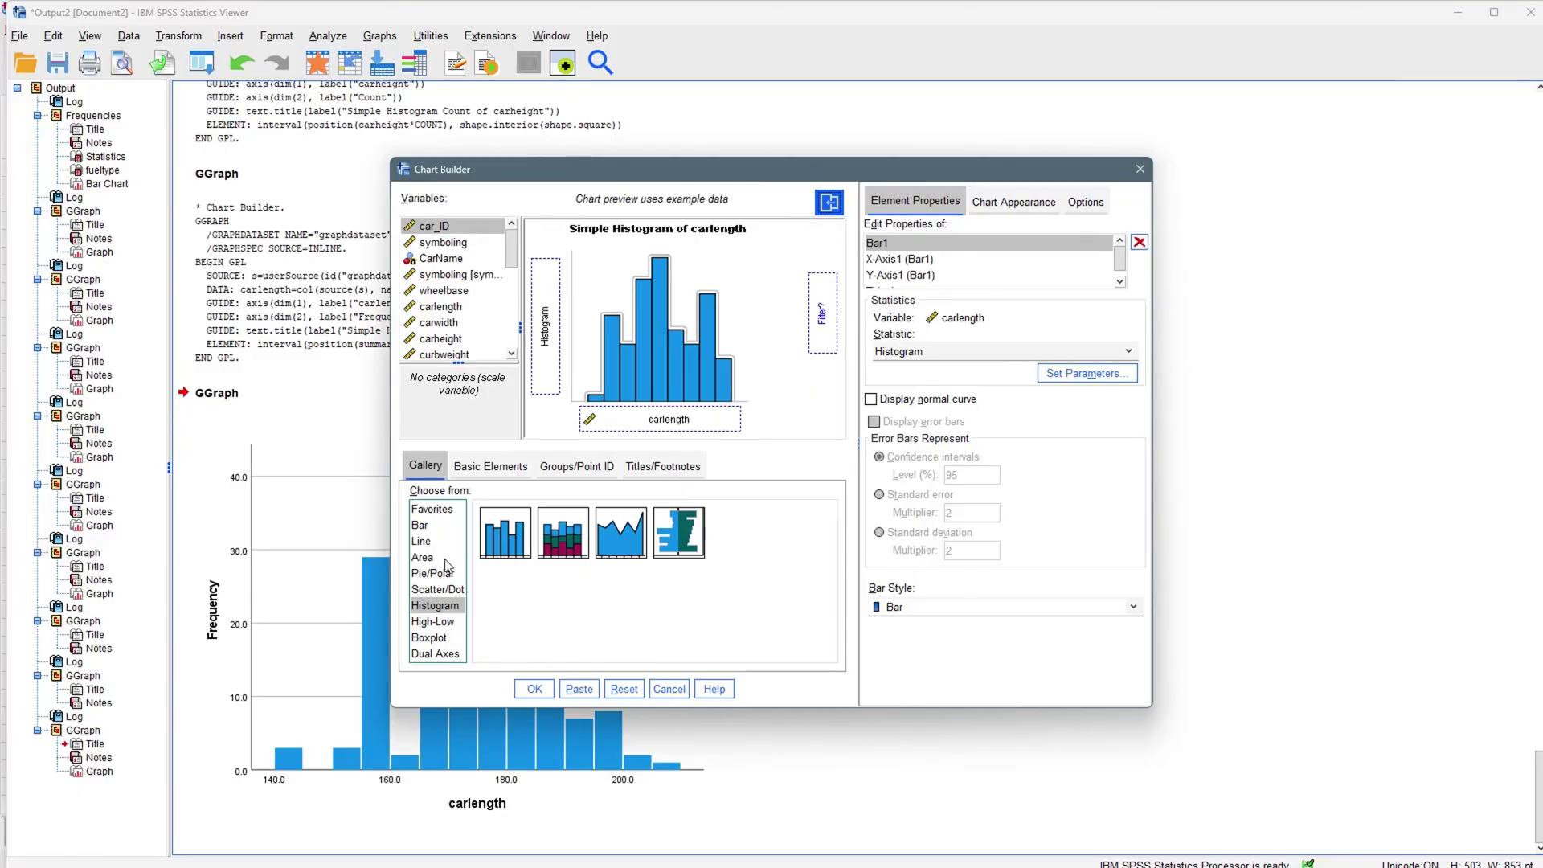
left_click(440, 637)
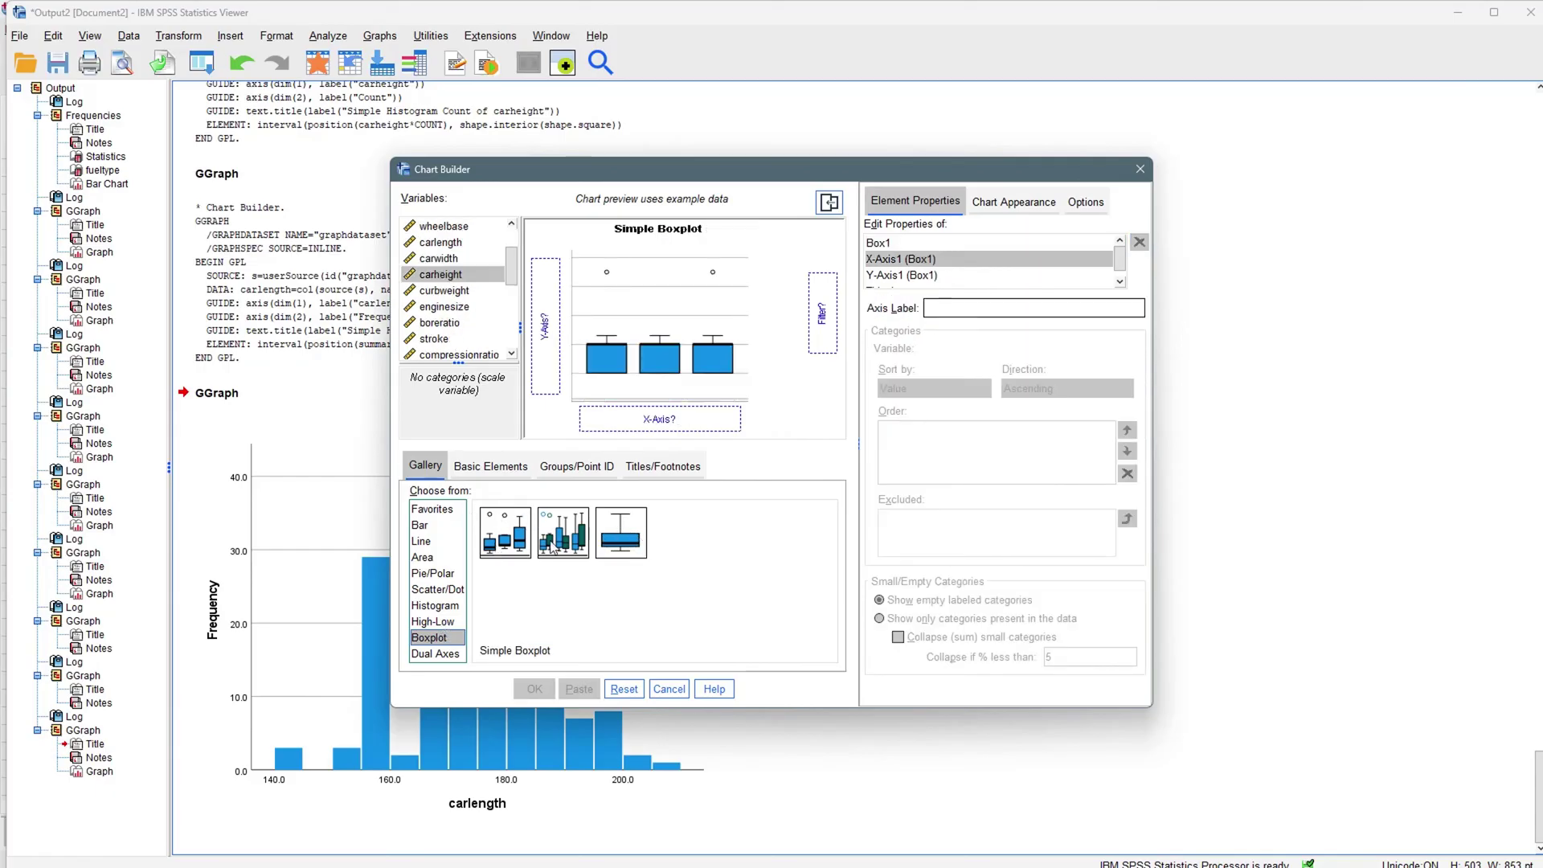
left_click(626, 537)
double_click(630, 536)
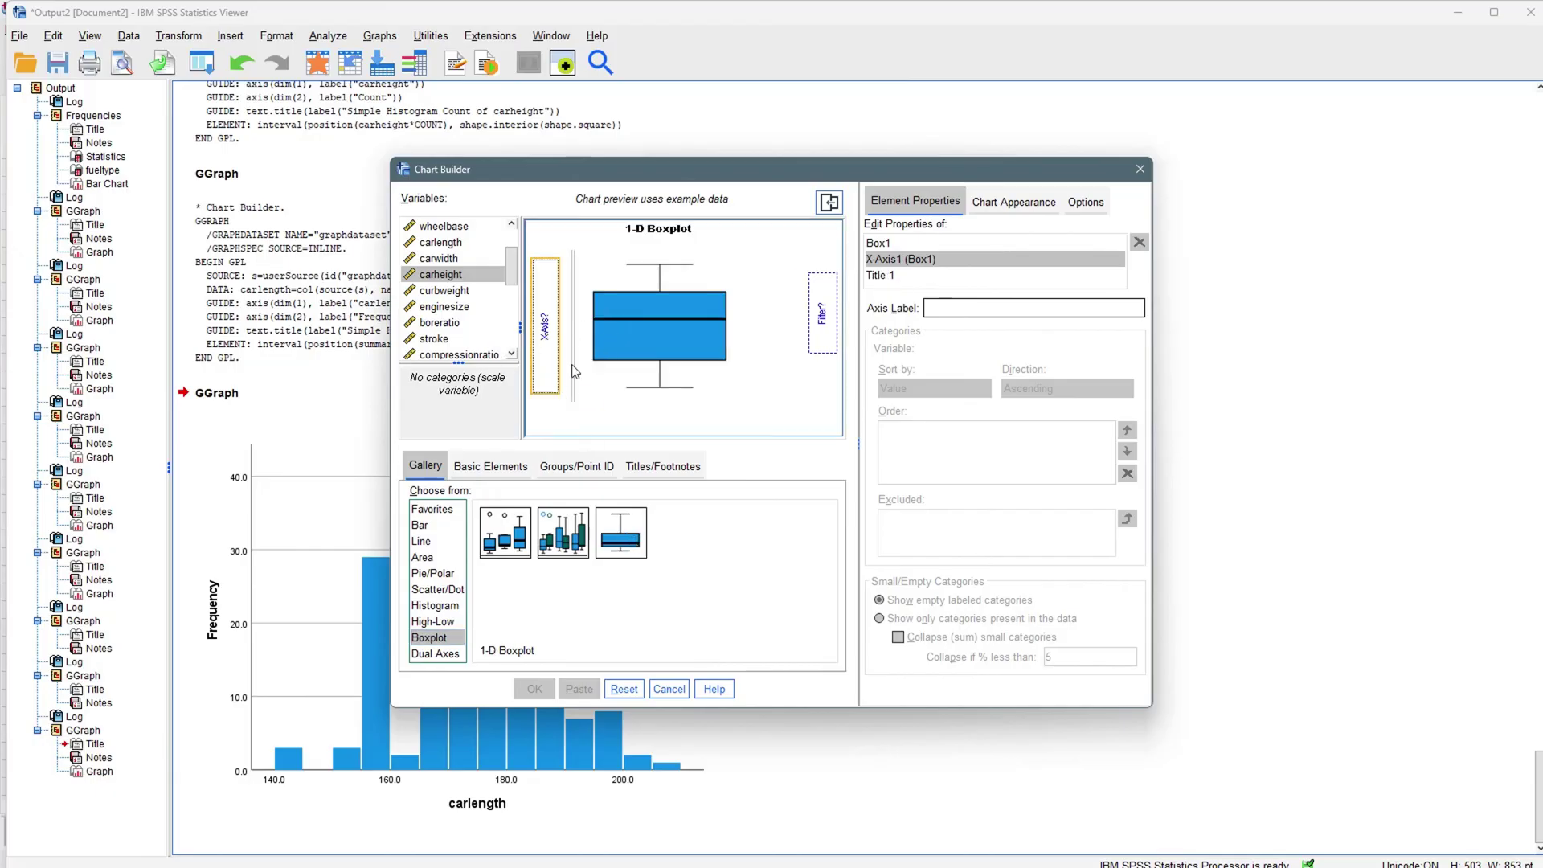
left_click(380, 290)
left_click_drag(441, 276, 540, 325)
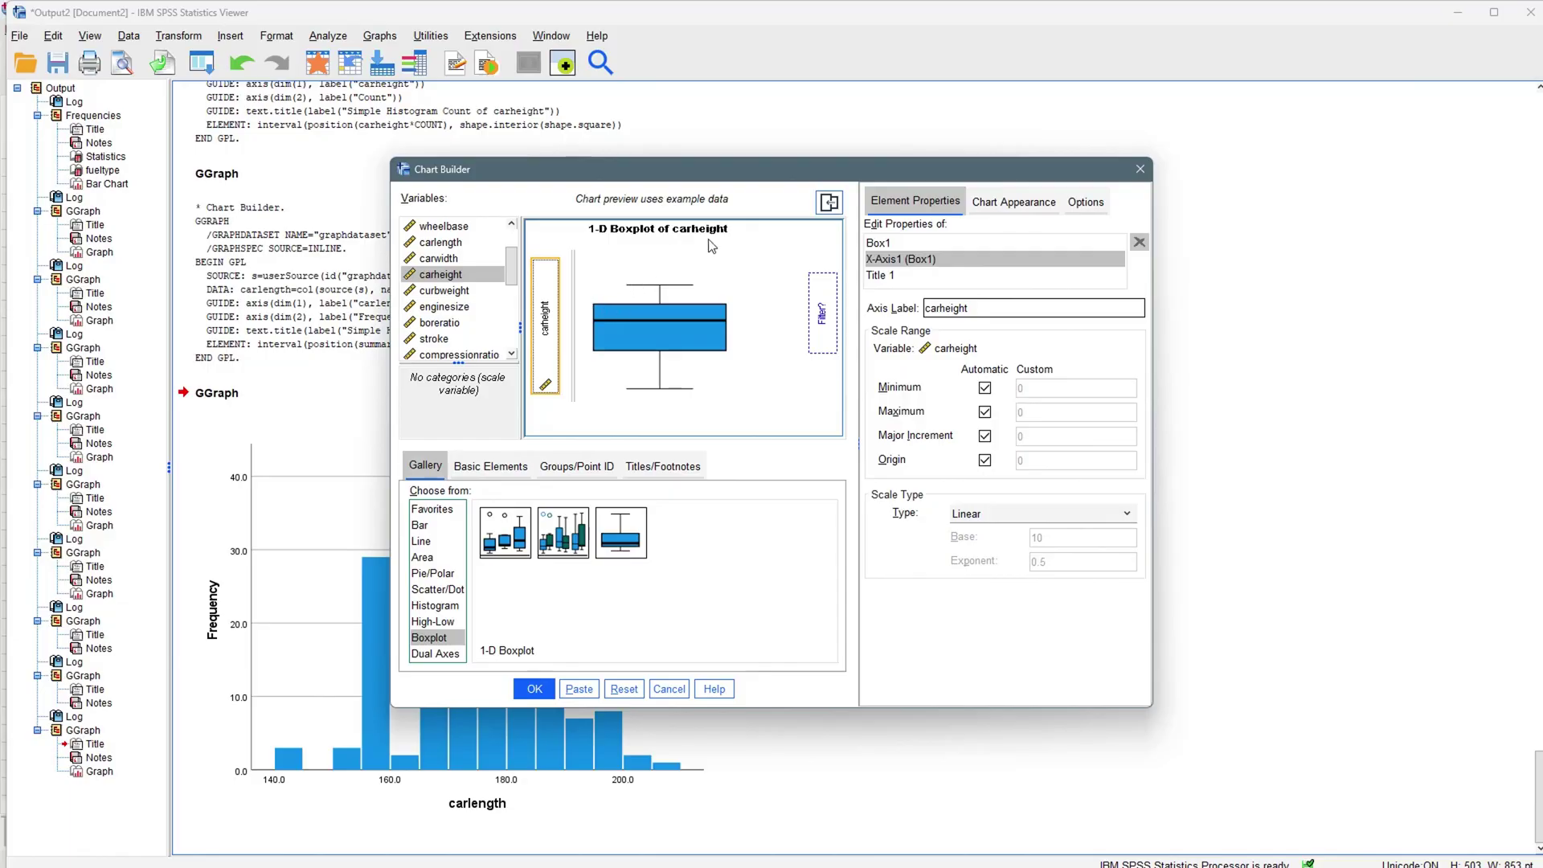
left_click(535, 689)
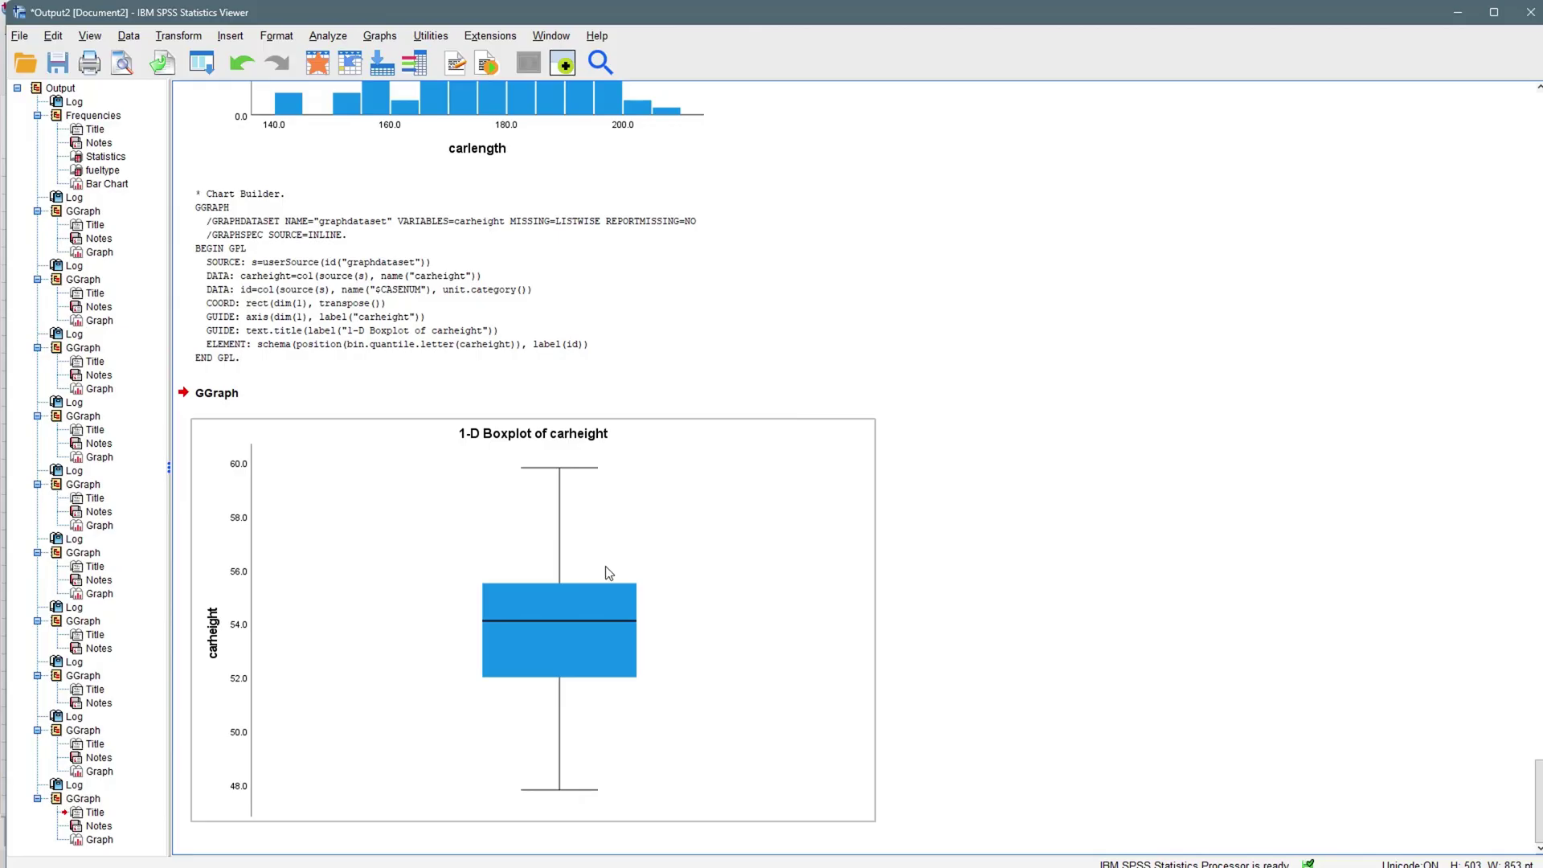
left_click(447, 131)
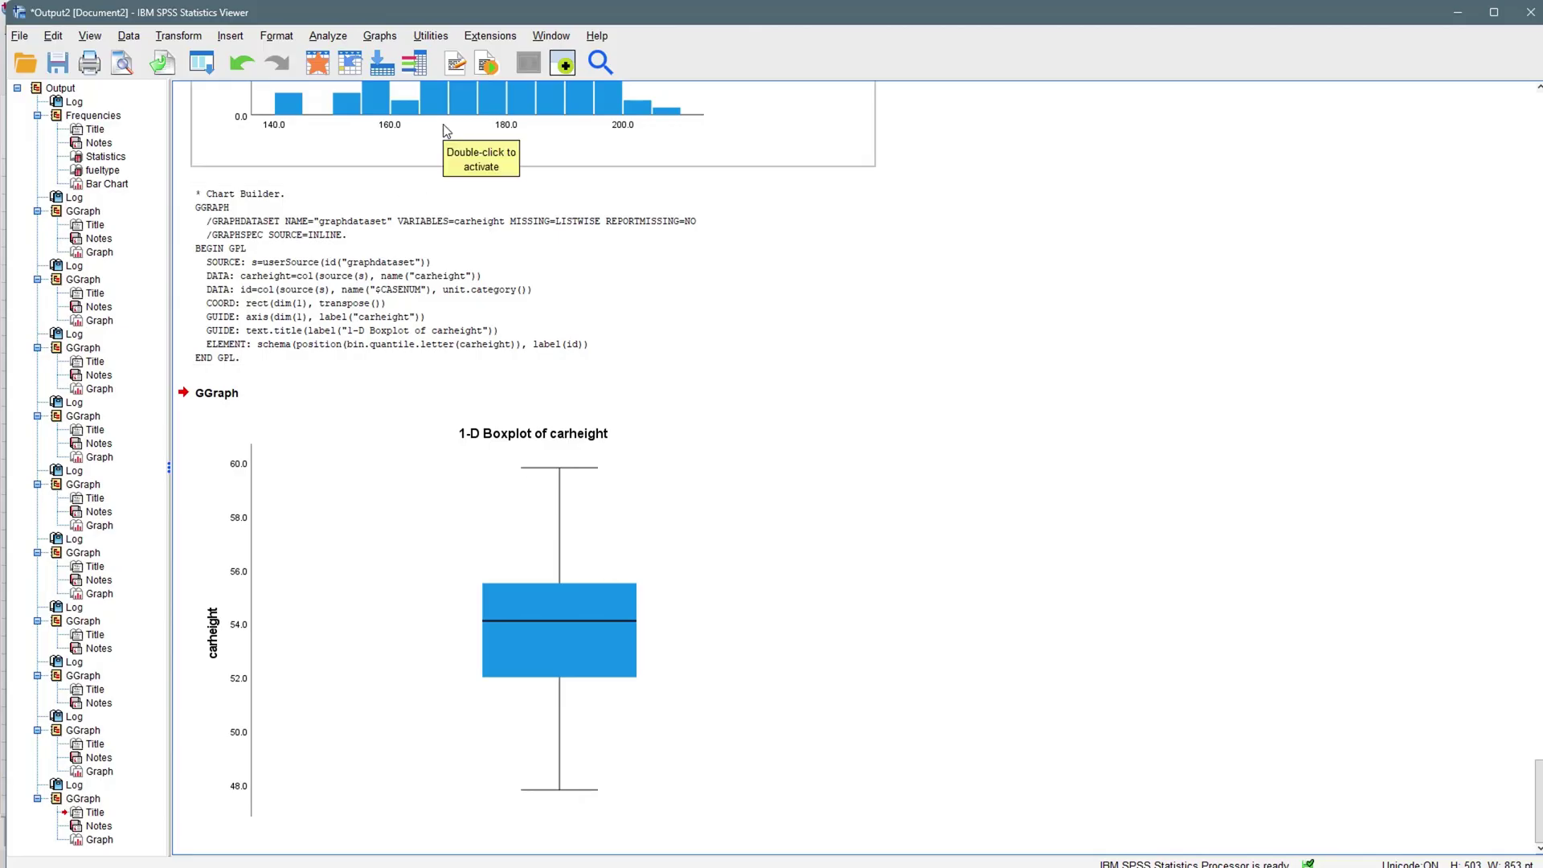
Step: Preview the clustered and simple boxplot types in the Chart Builder
left_click(379, 35)
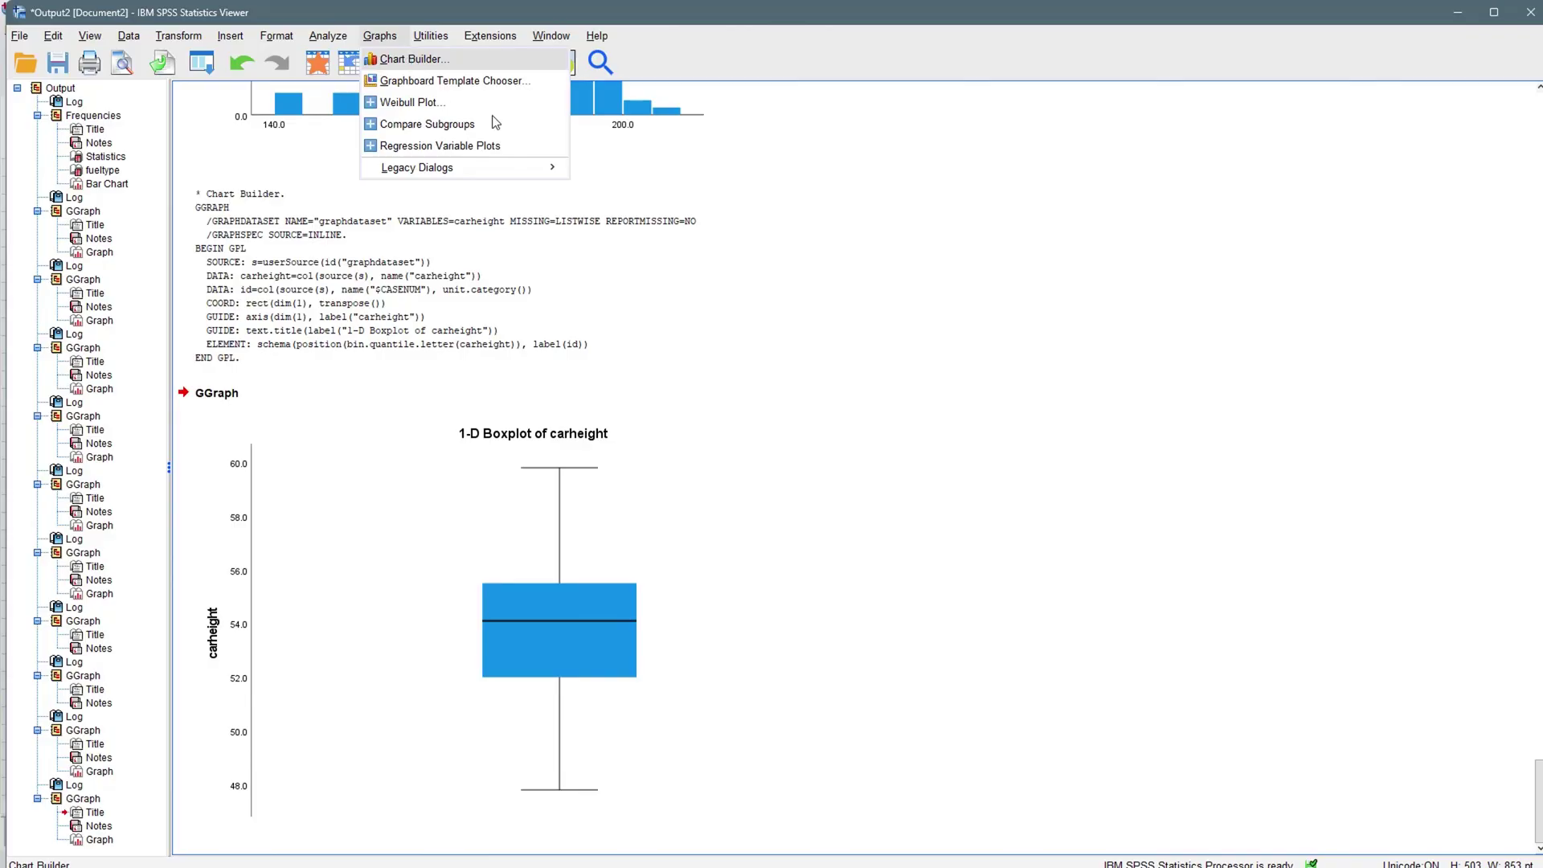
left_click(410, 59)
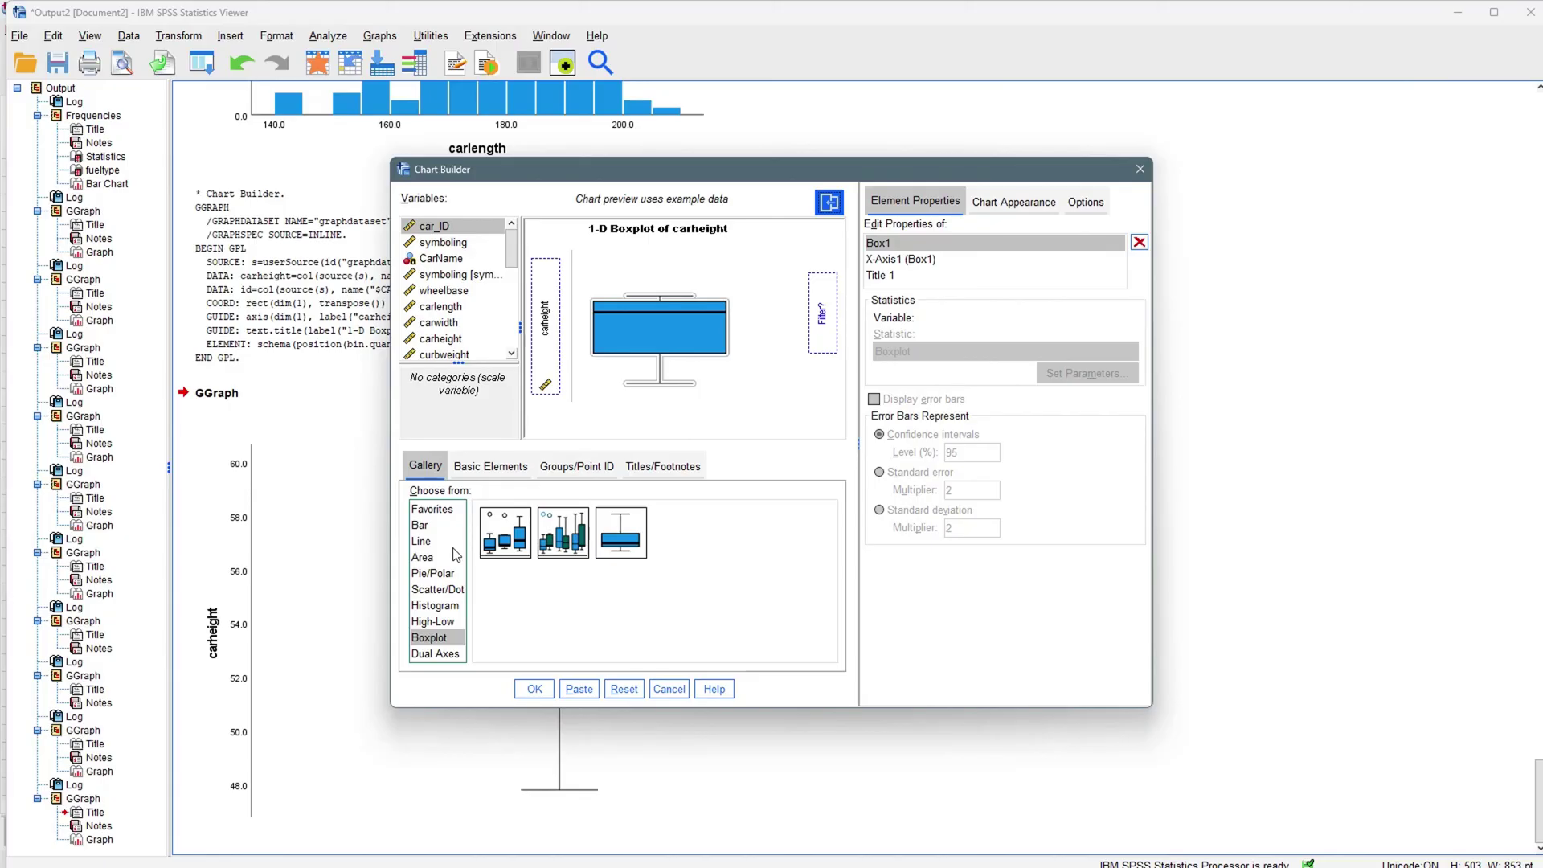
double_click(548, 532)
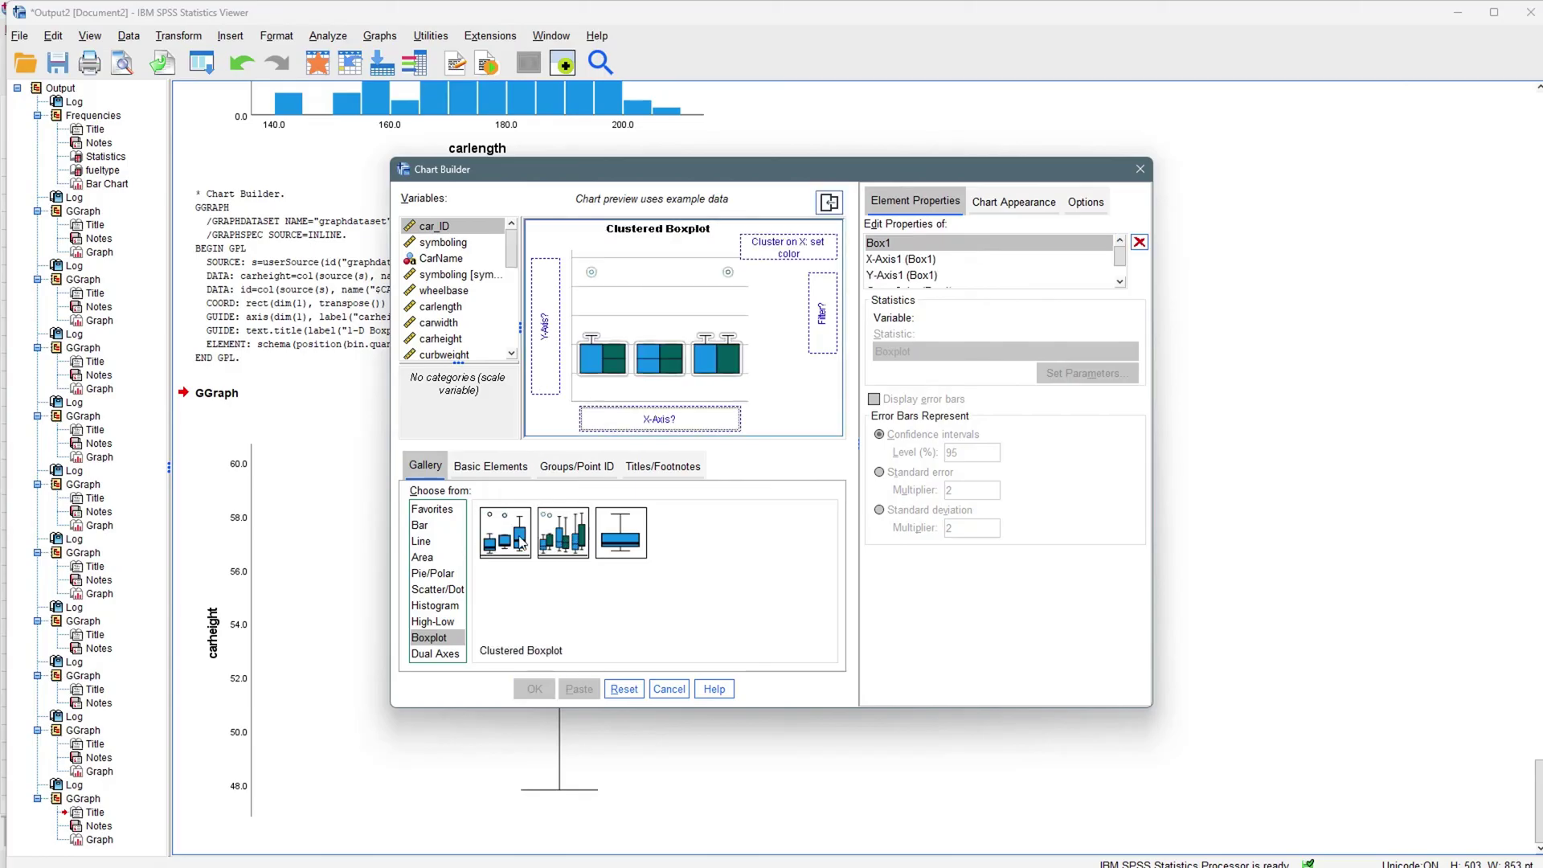
double_click(520, 543)
left_click(631, 543)
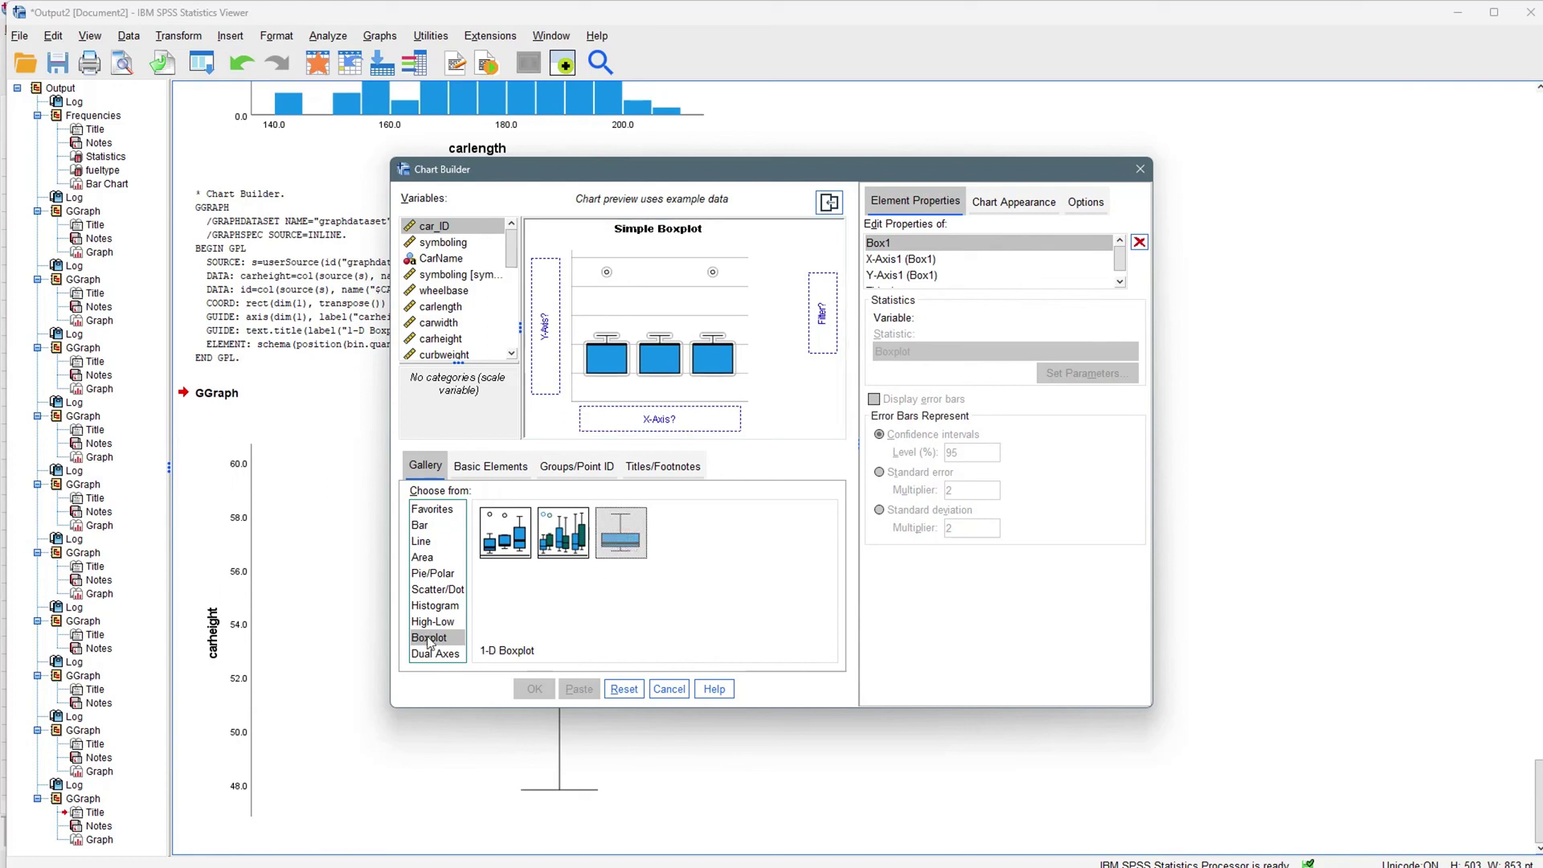